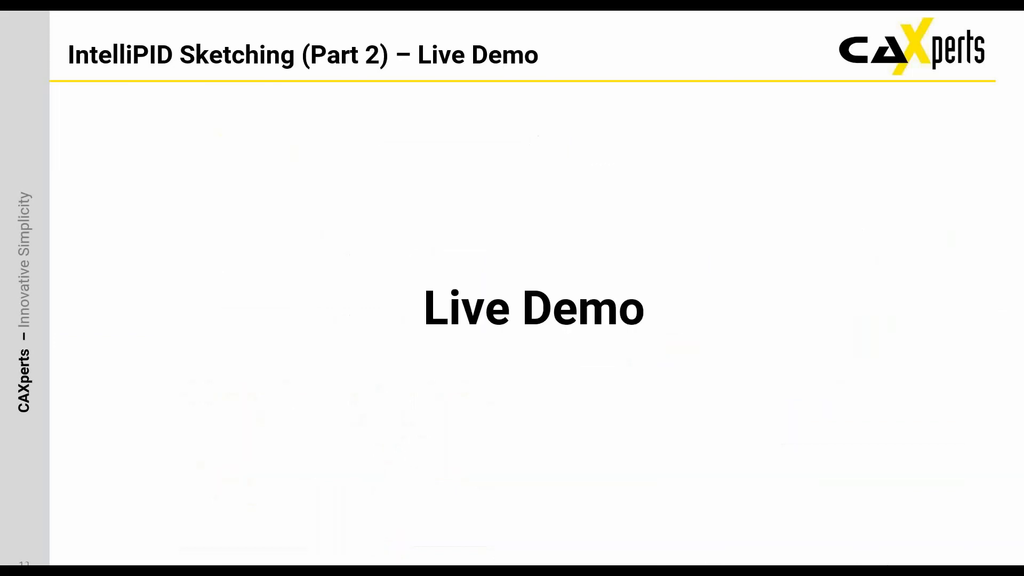
# End the slide show, minimize the presentation and switch to UniversalPlantViewer.
pyautogui.press('Escape')
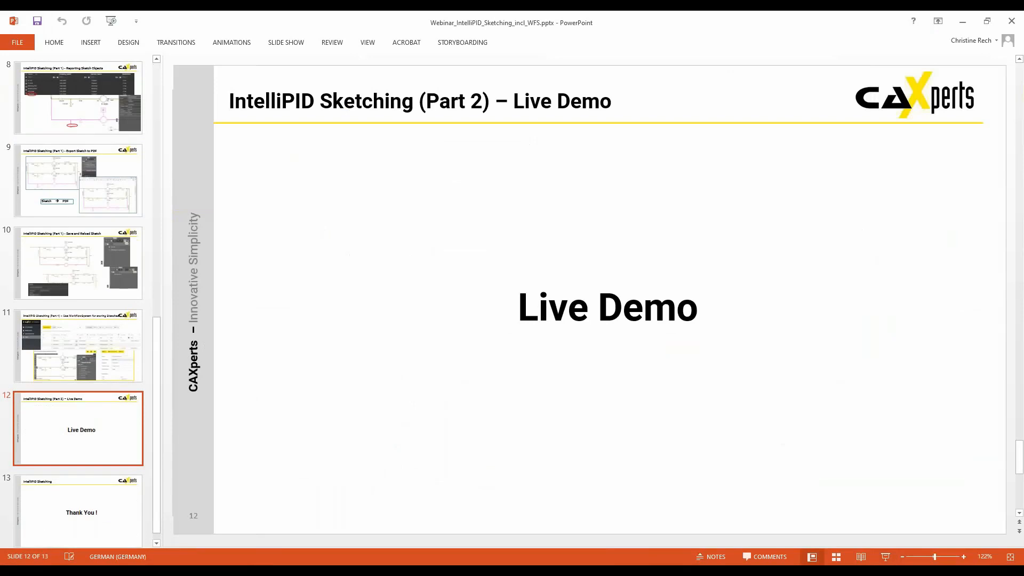
pyautogui.click(963, 22)
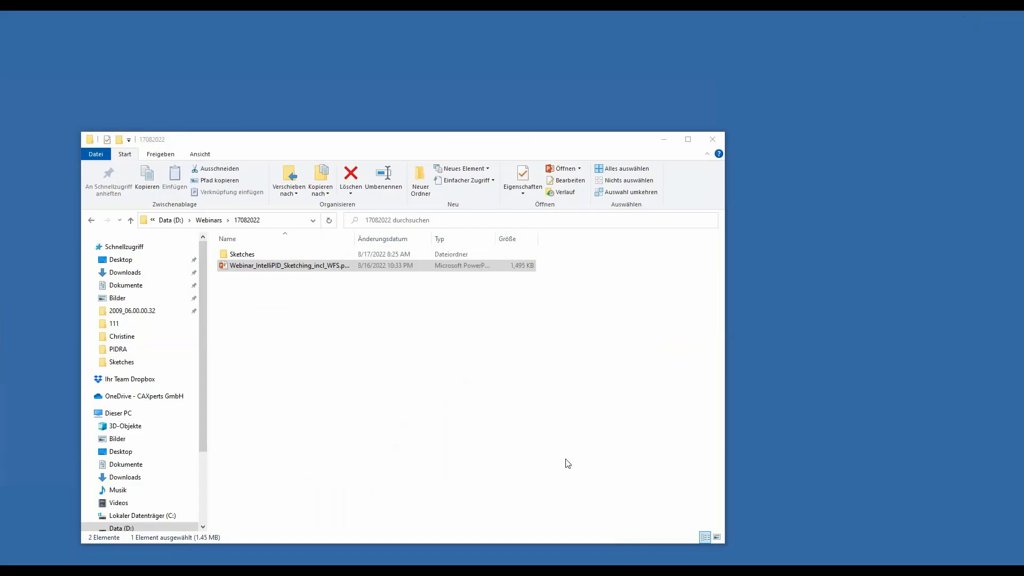
pyautogui.hotkey('alt', 'Tab')
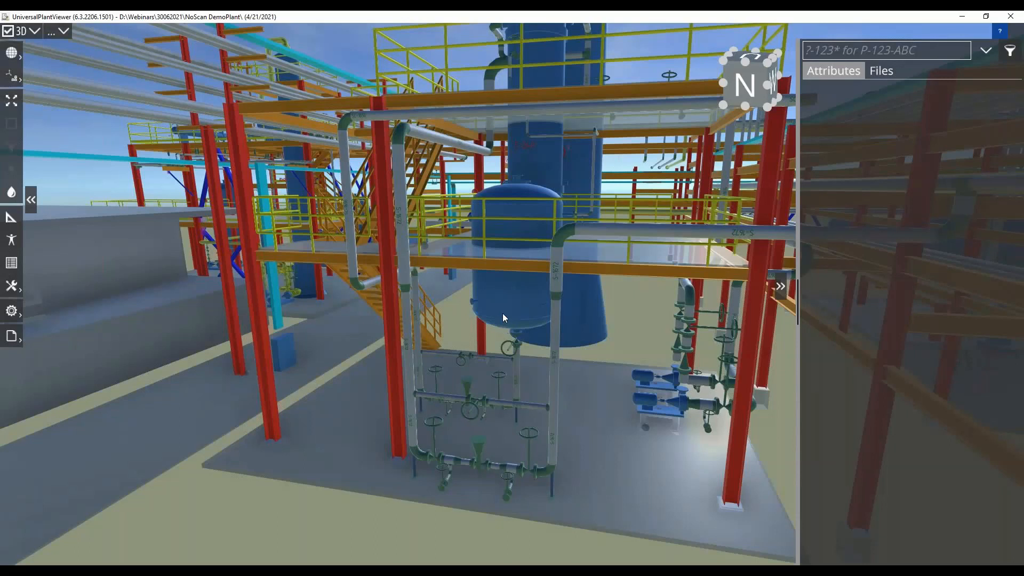
# Open the IntelliPID drawing U02-004 from Recovery Stage 1 in the Sulphur Recovery Area.
pyautogui.scroll(-3, 503, 314)
pyautogui.scroll(2, 502, 314)
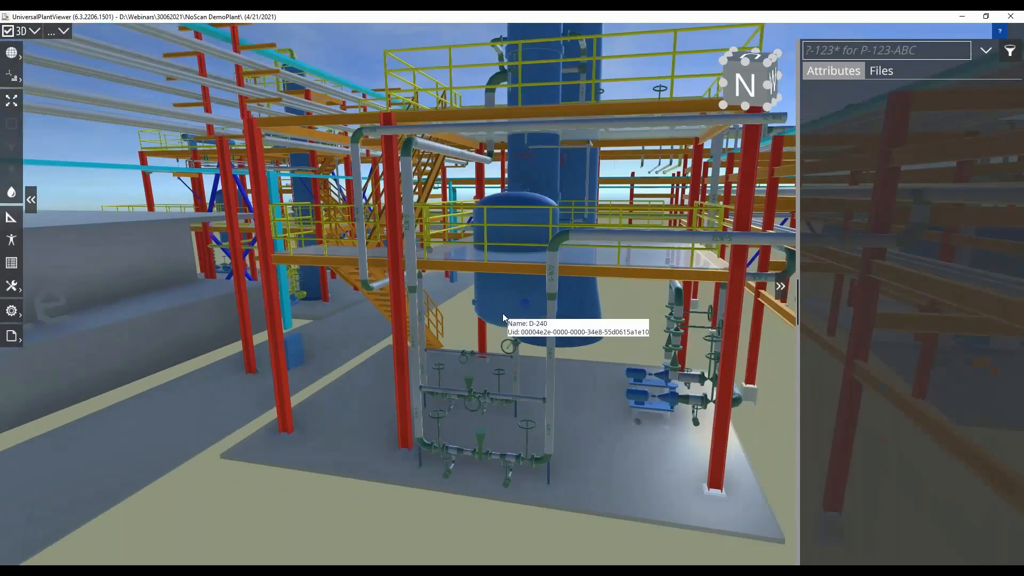
pyautogui.click(37, 32)
pyautogui.click(63, 106)
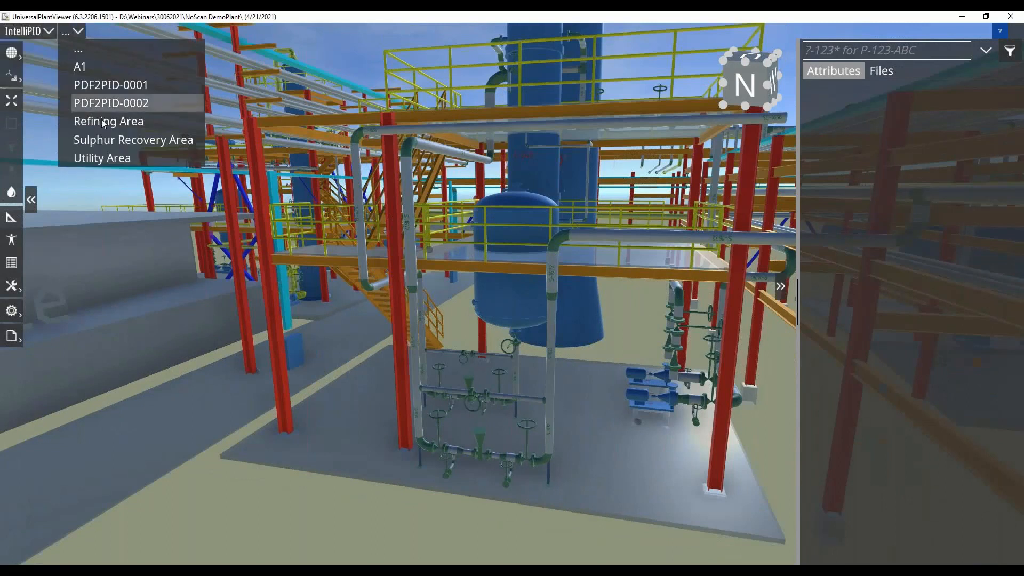
pyautogui.click(118, 140)
pyautogui.click(226, 74)
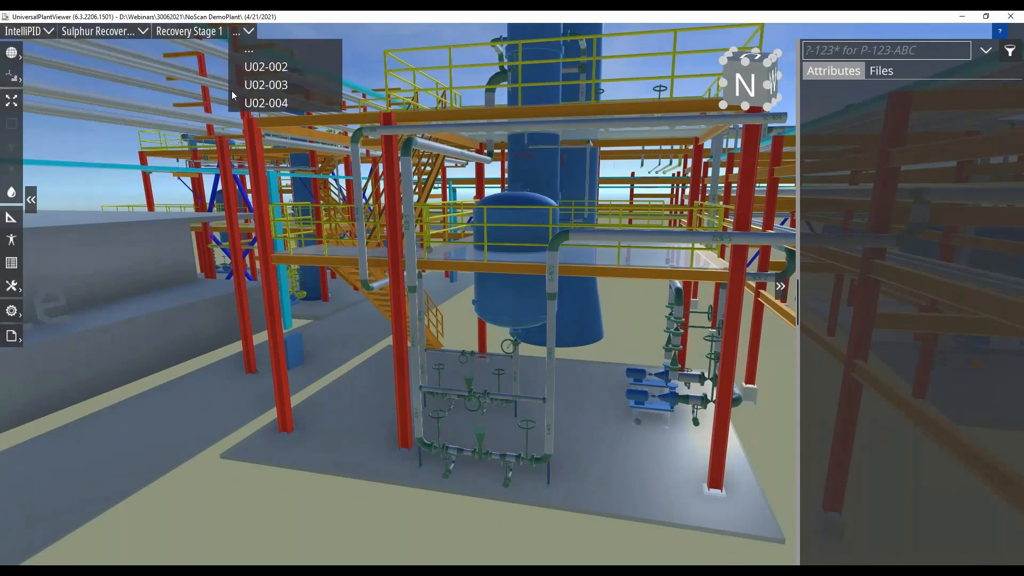
pyautogui.click(255, 103)
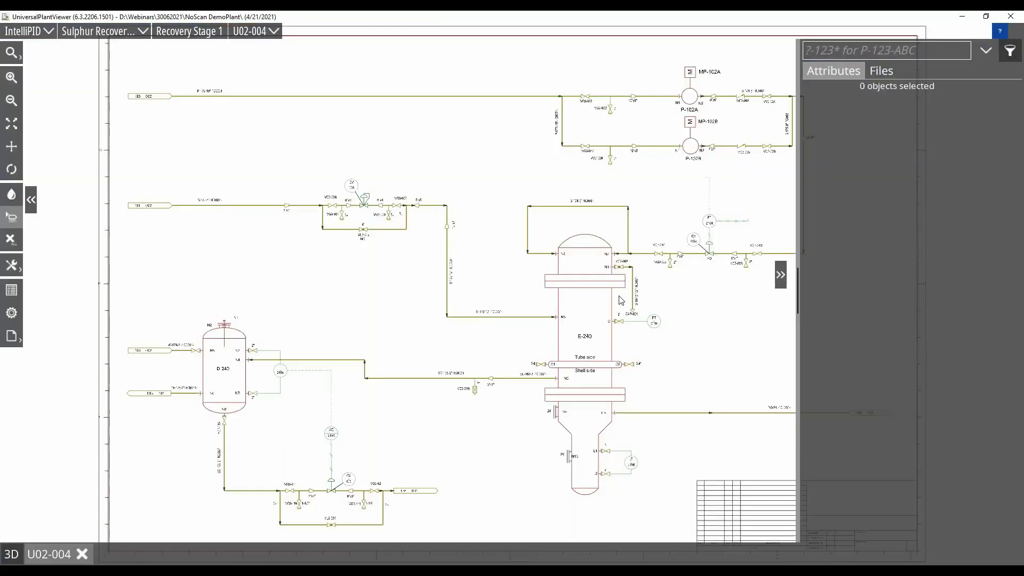
# Inspect the attributes of pump P-102B on the drawing and clear the selection.
pyautogui.scroll(5, 621, 300)
pyautogui.scroll(-3, 663, 313)
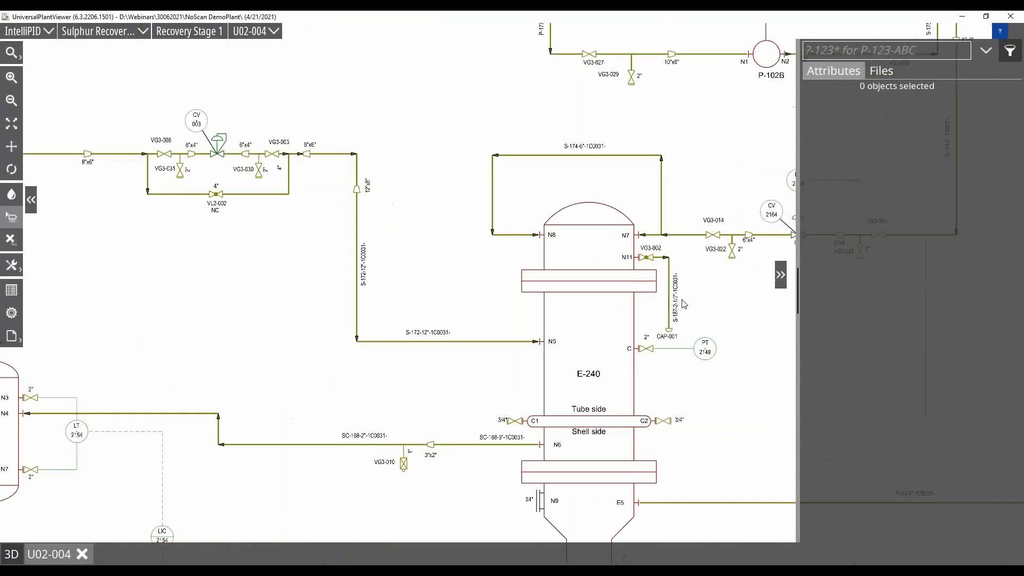
pyautogui.moveTo(684, 304)
pyautogui.mouseDown()
pyautogui.moveTo(583, 310)
pyautogui.moveTo(457, 404)
pyautogui.mouseUp()
pyautogui.click(537, 170)
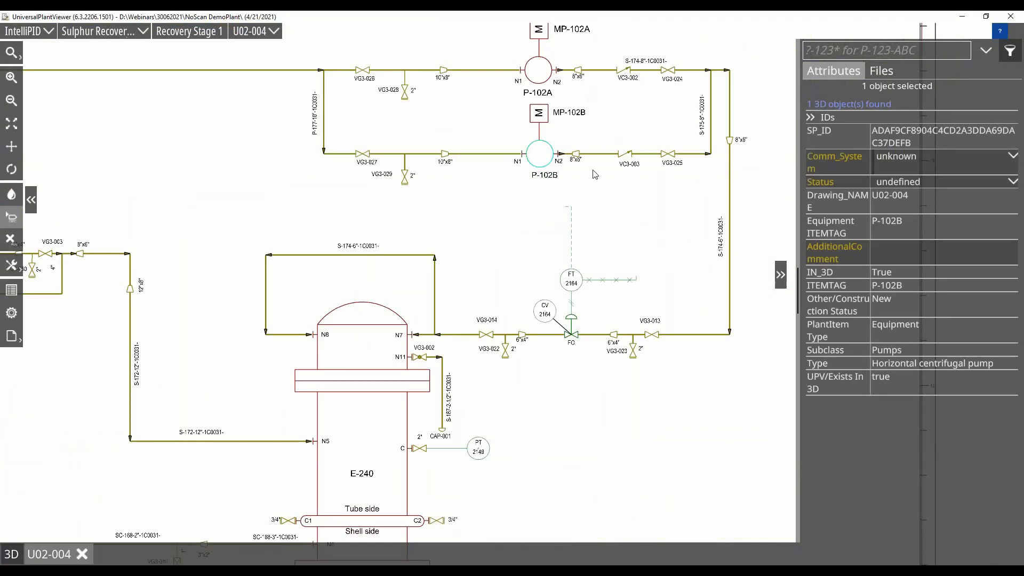
pyautogui.click(640, 212)
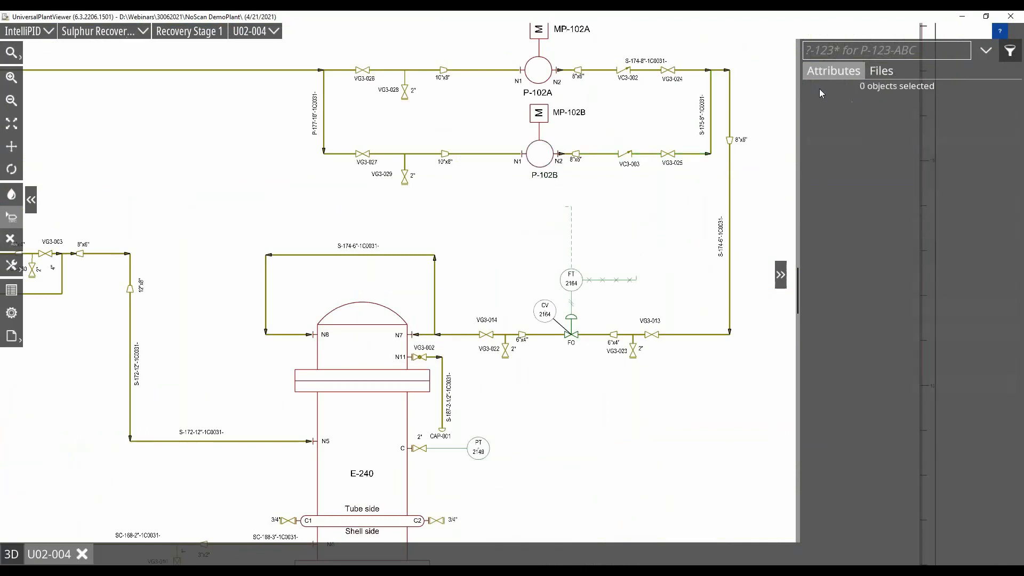
# Create a new PIDSketch under Model and open it for editing on drawing U02-004.
pyautogui.click(888, 72)
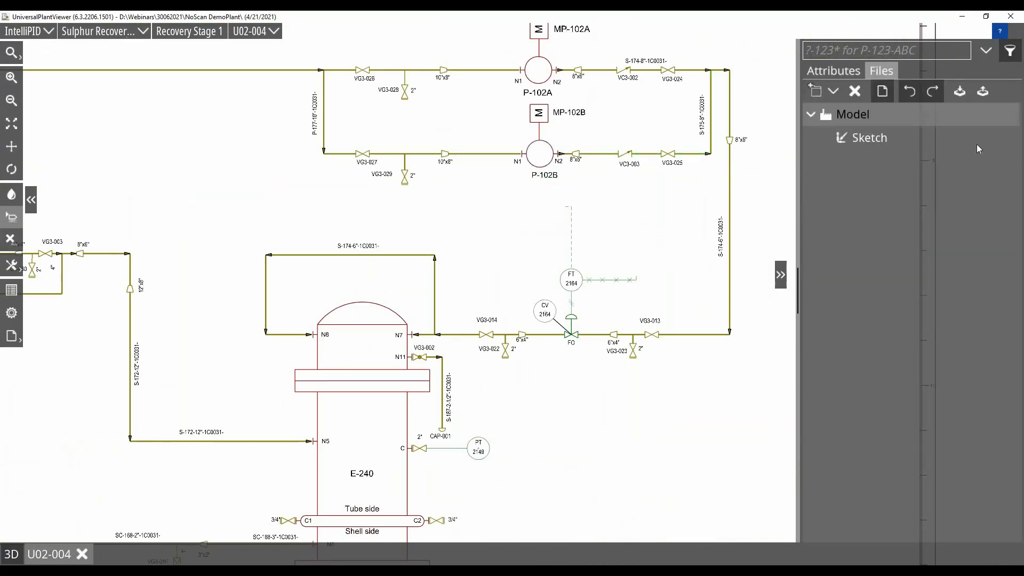
pyautogui.click(832, 91)
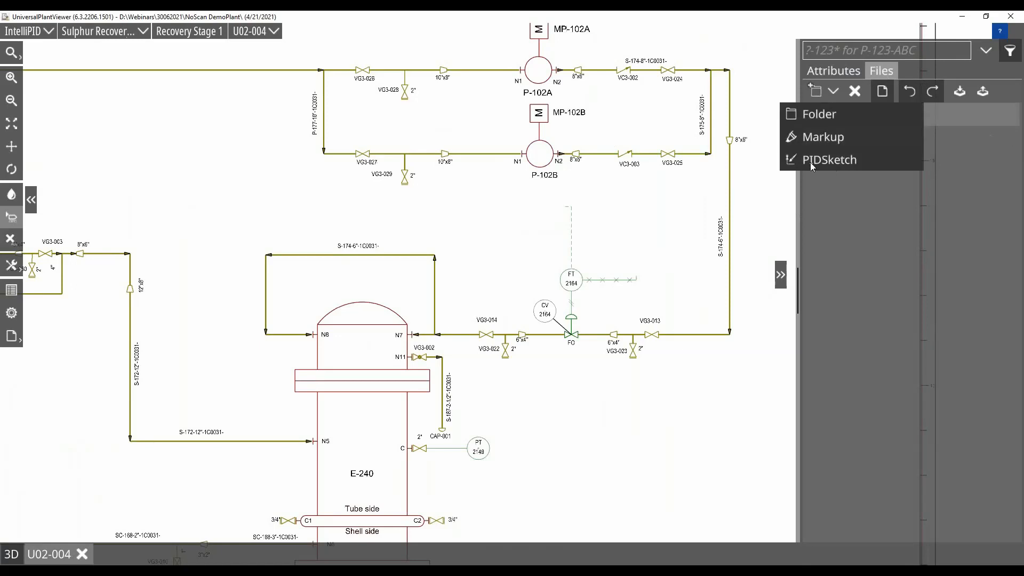
pyautogui.click(840, 162)
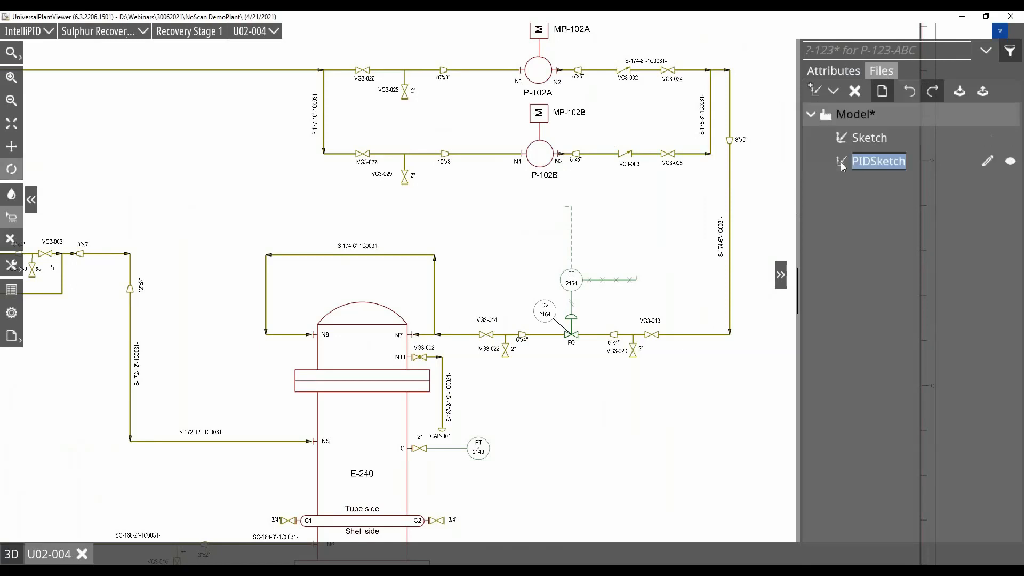
pyautogui.click(987, 161)
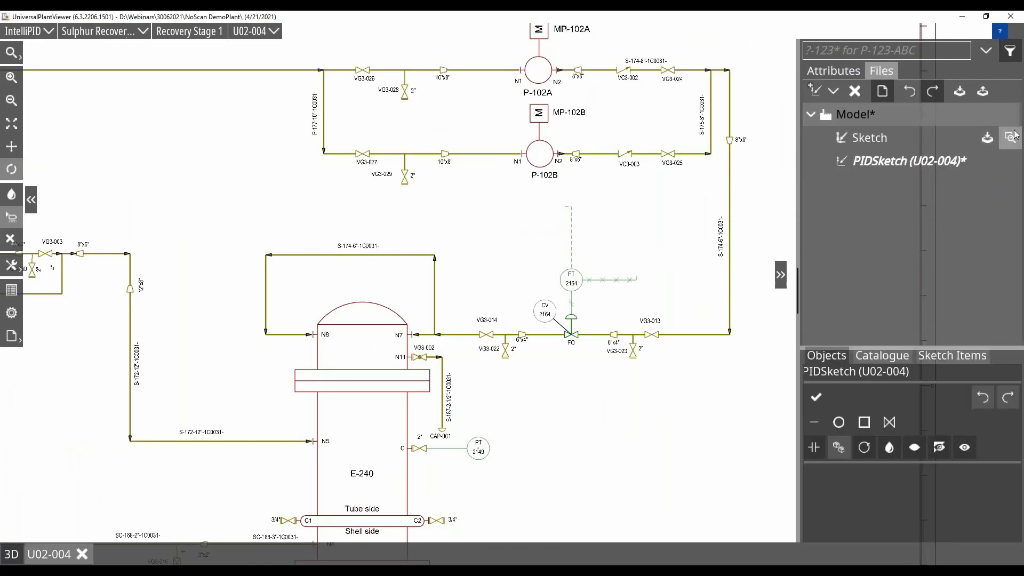
pyautogui.click(1013, 137)
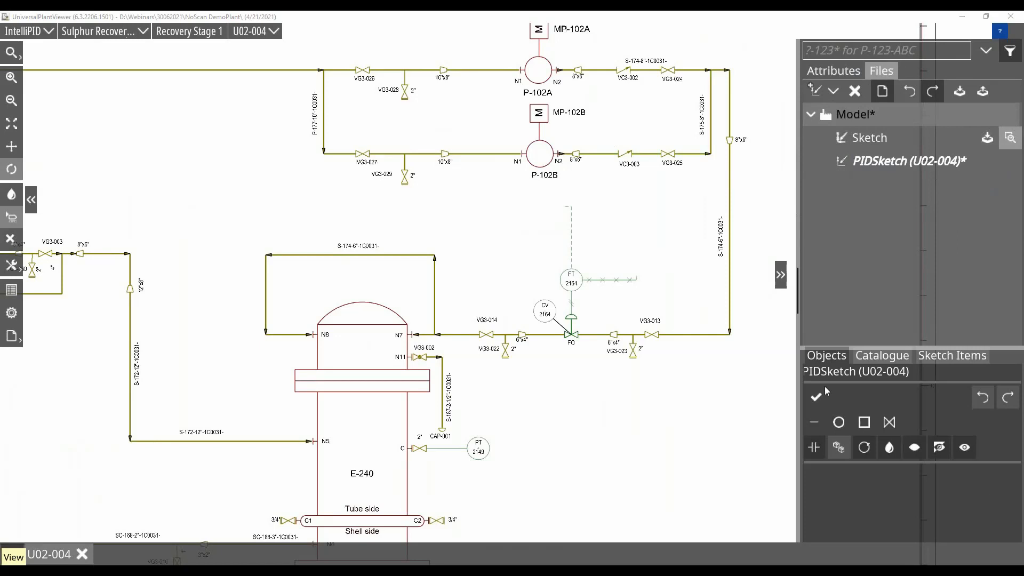
# Set the sketch colour to magenta and draw a U-shaped line below pump P-102B, joining the lower corners of its inlet and outlet piping.
pyautogui.click(889, 448)
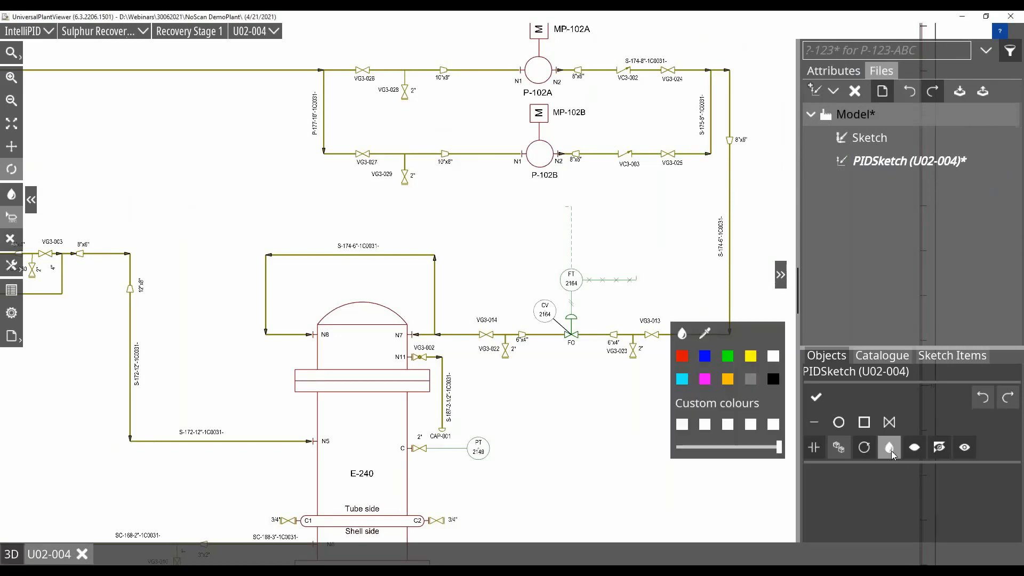
pyautogui.click(703, 385)
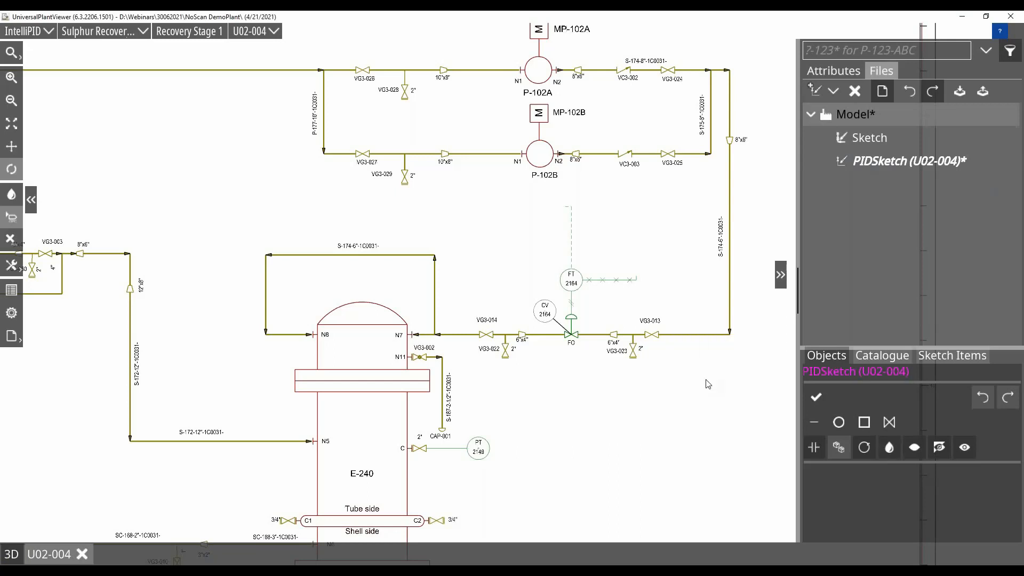
pyautogui.click(815, 424)
pyautogui.click(324, 155)
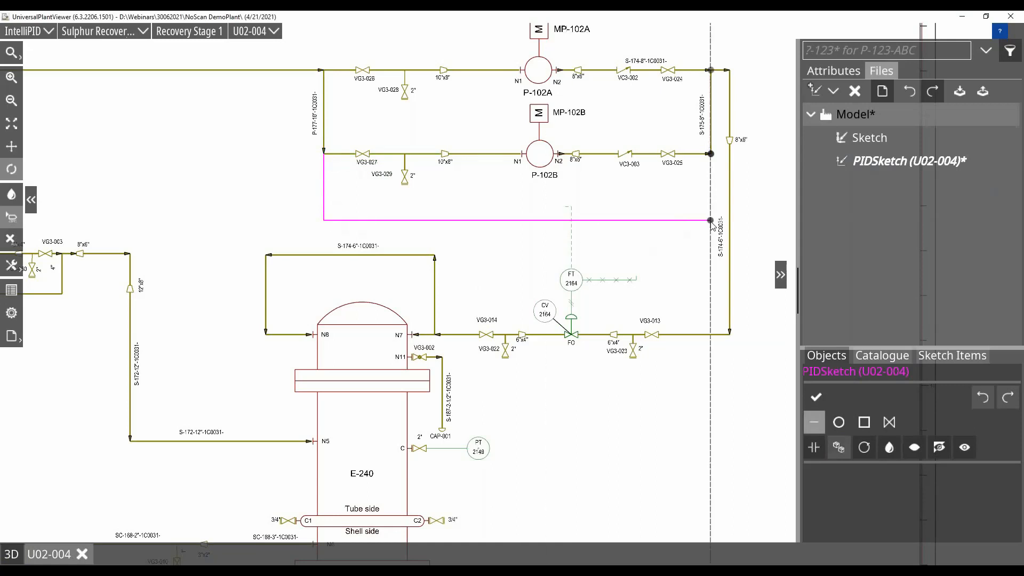
pyautogui.click(710, 221)
pyautogui.click(710, 154)
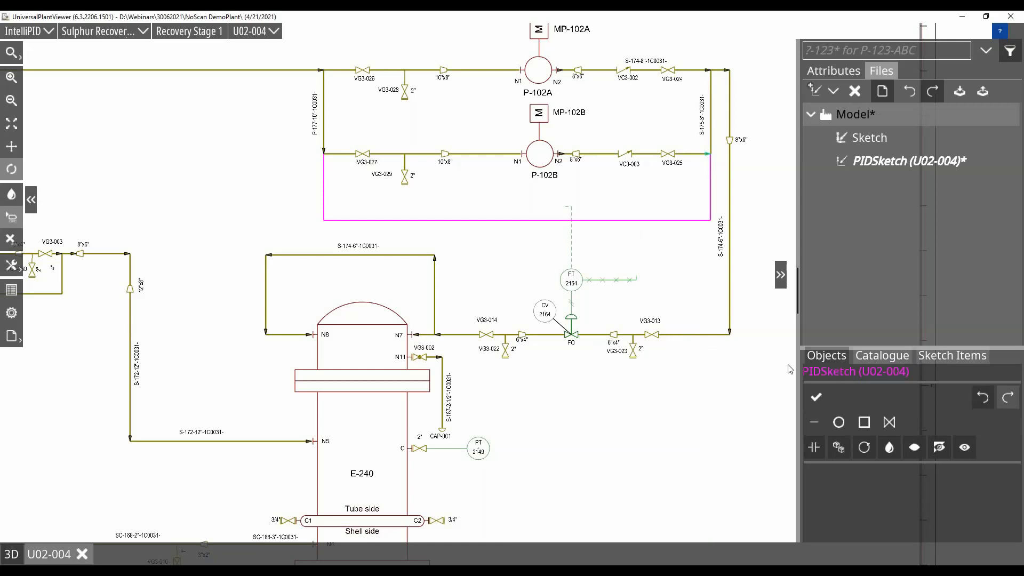
# Place a circle on the magenta line directly below pump P-102B.
pyautogui.scroll(2, 542, 265)
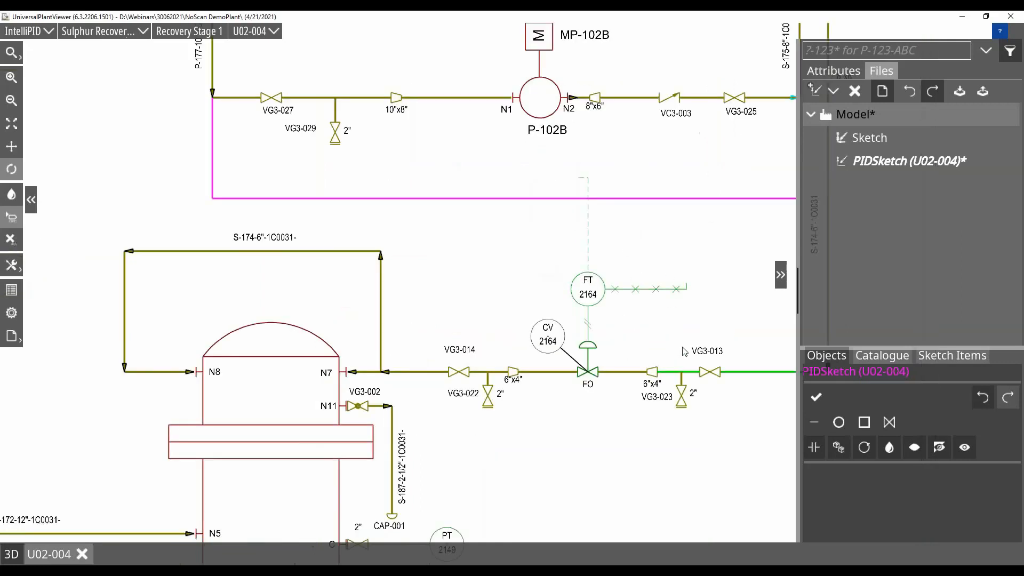
pyautogui.moveTo(674, 328); pyautogui.dragTo(600, 347, button='middle')
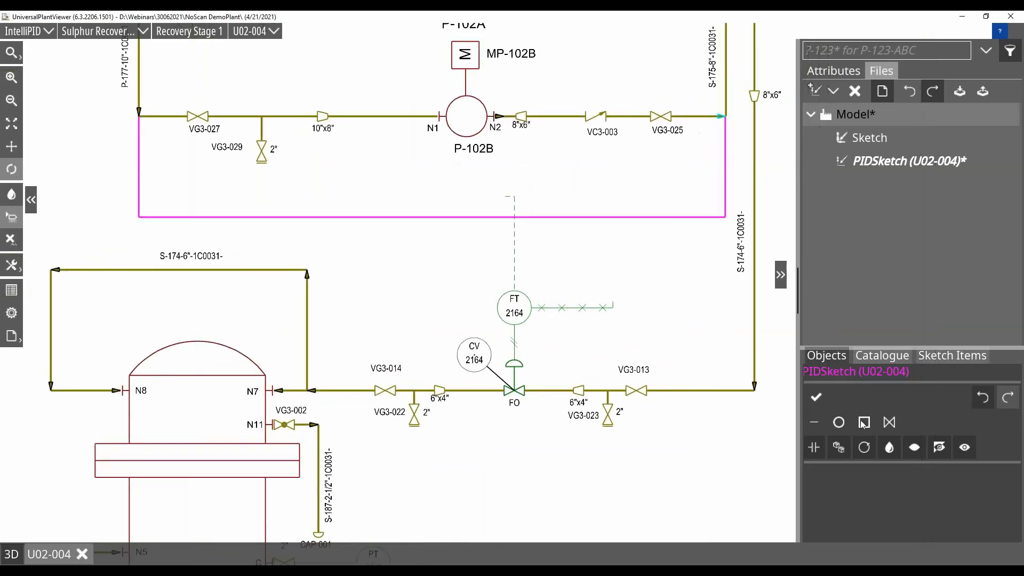
pyautogui.click(839, 422)
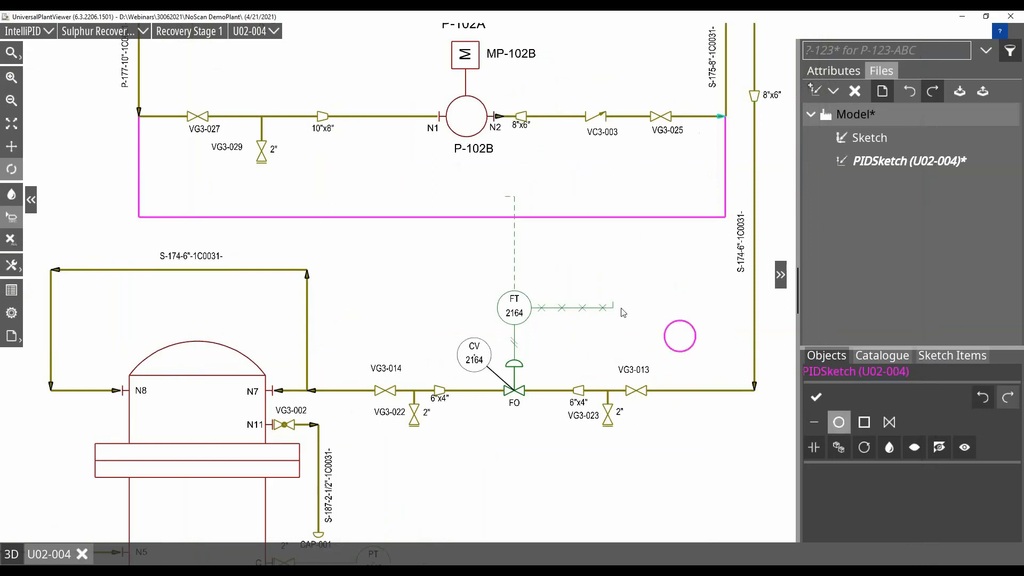
pyautogui.click(469, 223)
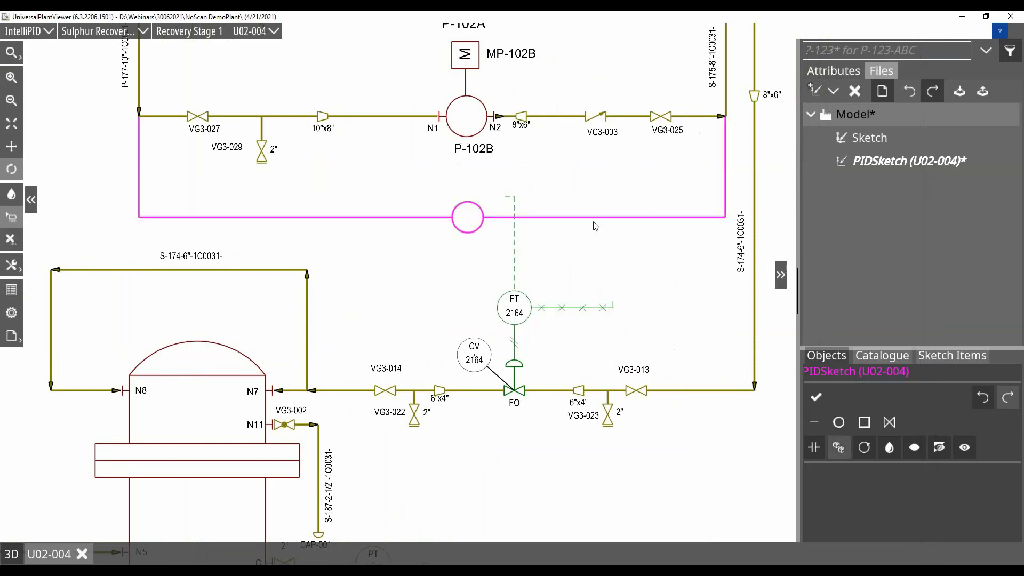
# Enlarge the sketched circle slightly to match the size of pump P-102B, and delete it.
pyautogui.click(831, 72)
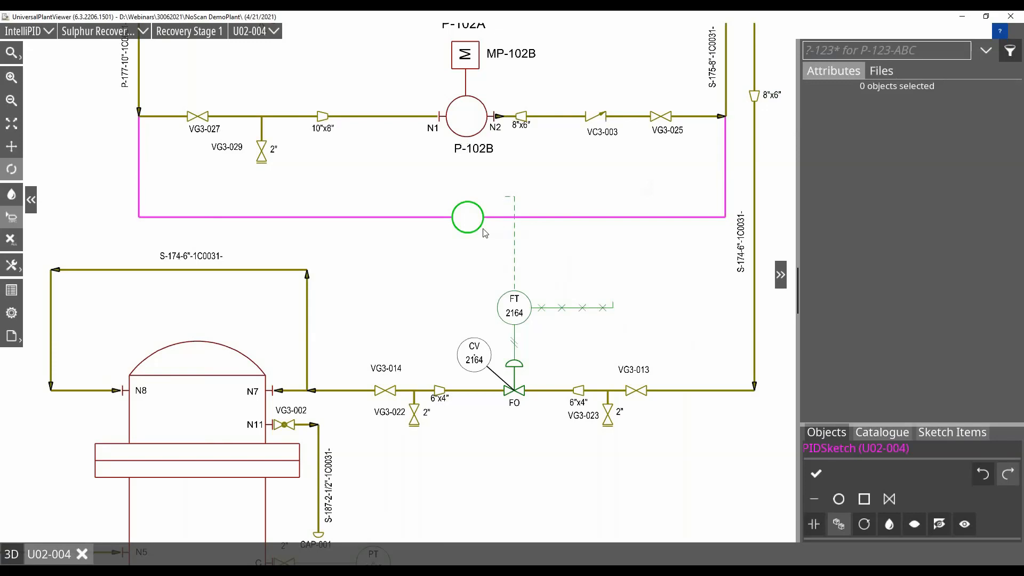
pyautogui.click(484, 231)
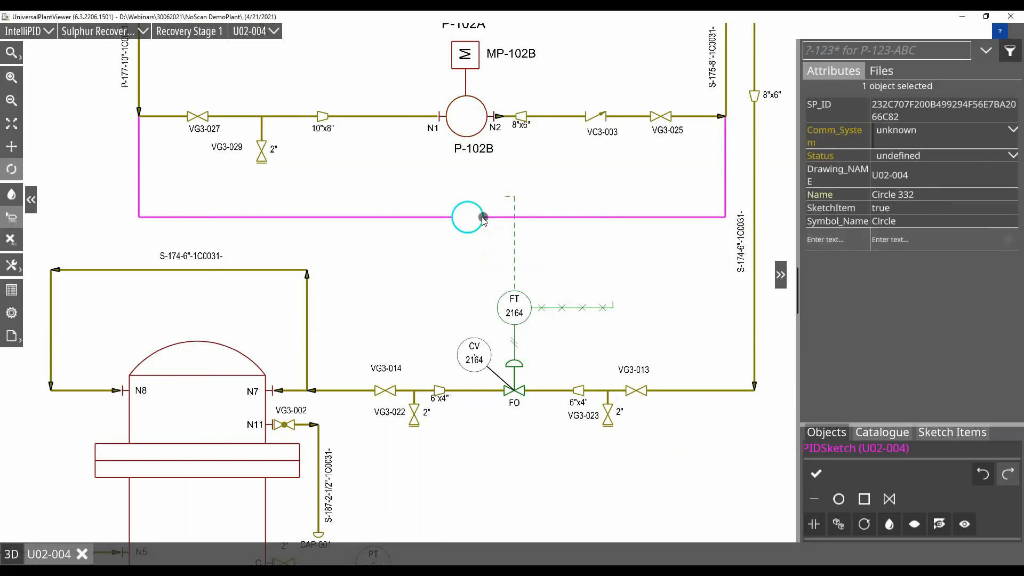
pyautogui.moveTo(484, 219); pyautogui.dragTo(488, 219)
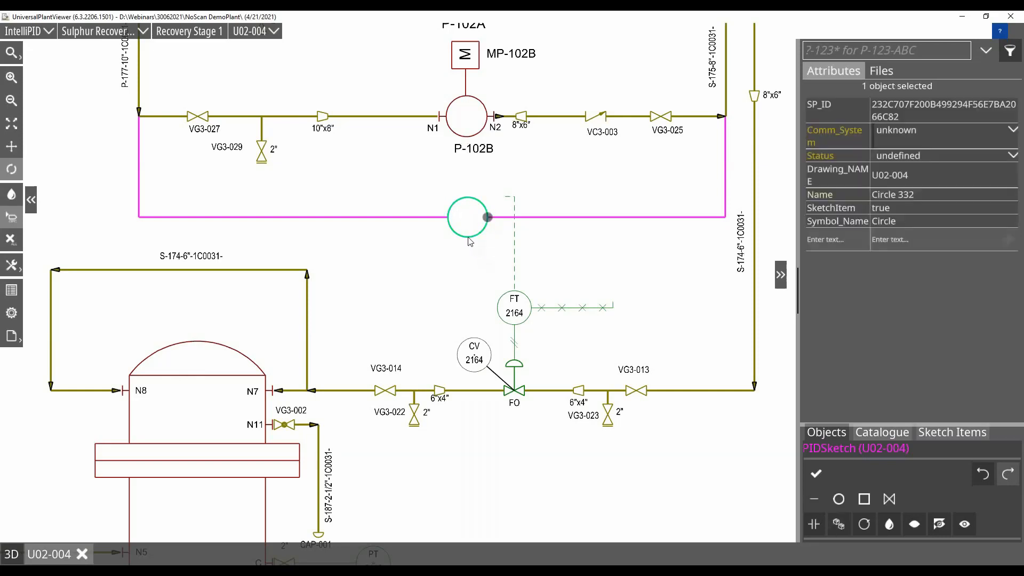
pyautogui.press('Delete')
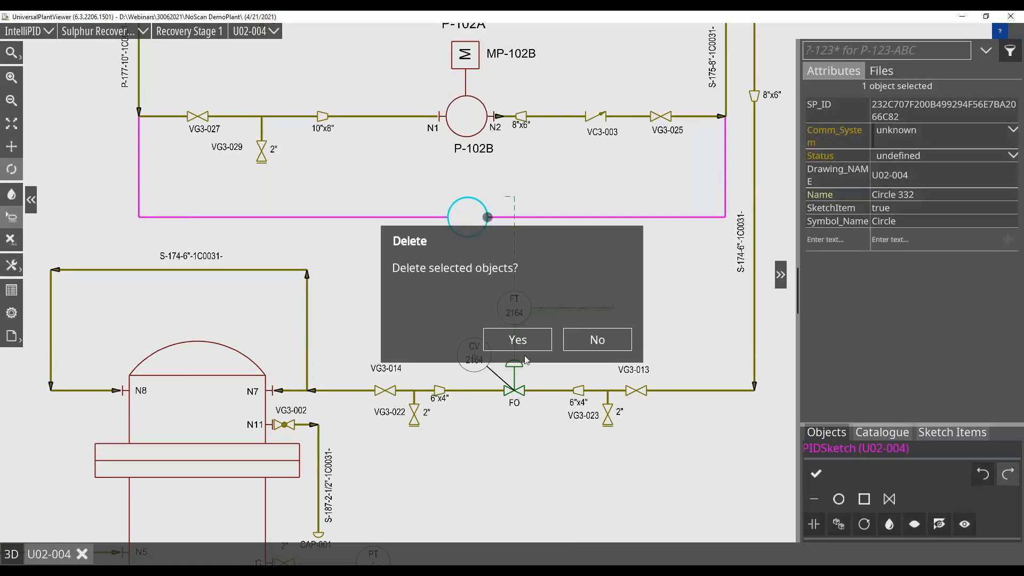
pyautogui.click(517, 341)
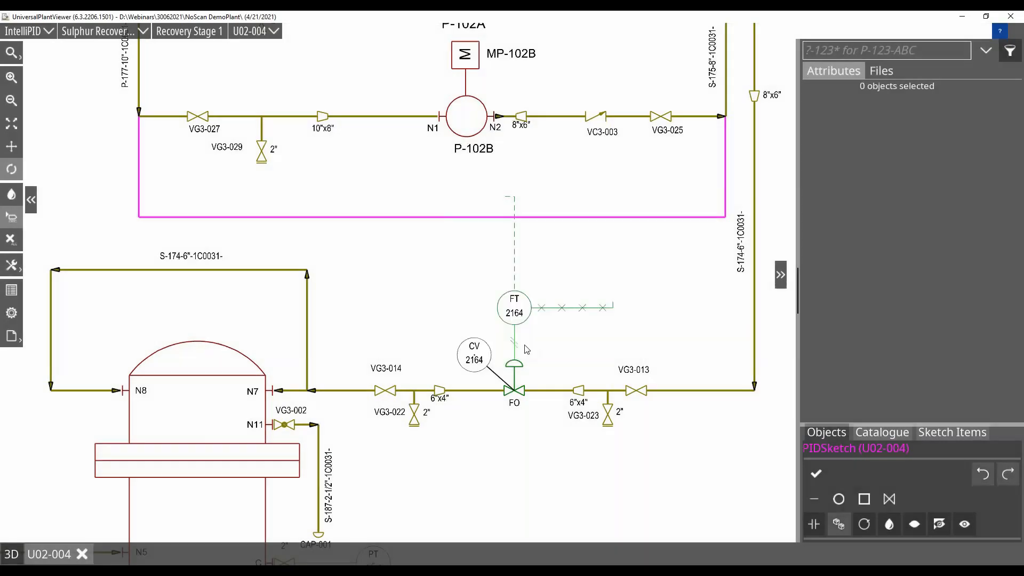
# Copy the P-102B pump symbol onto the magenta line directly below it.
pyautogui.click(481, 136)
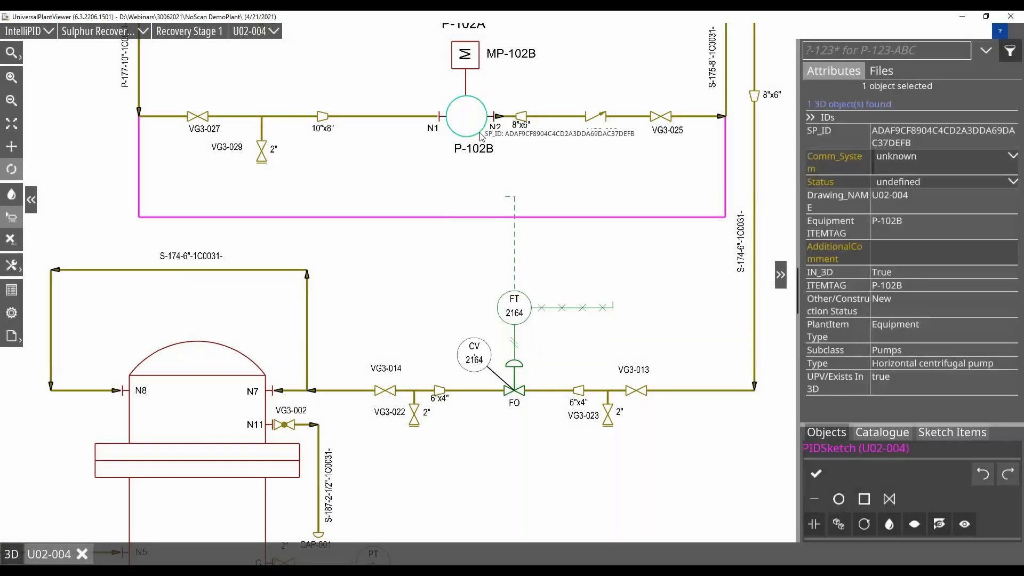
pyautogui.click(839, 528)
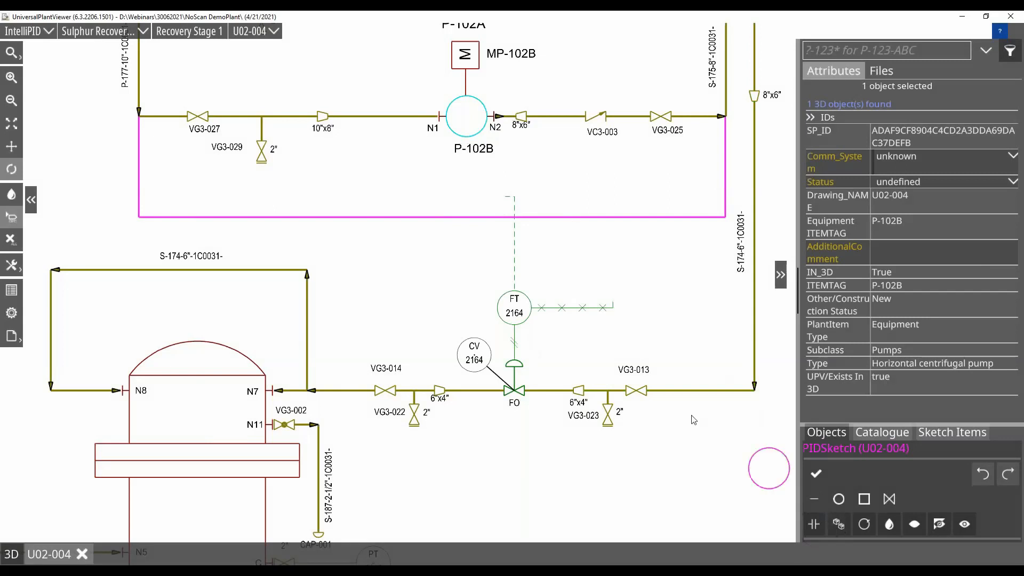
pyautogui.click(468, 218)
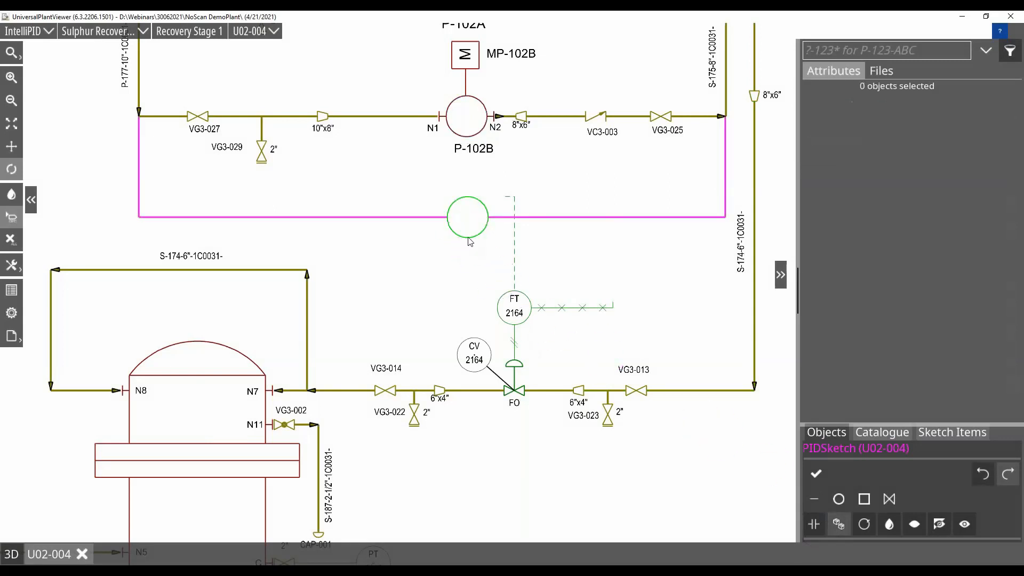
# Delete the copied pump symbol from the magenta line.
pyautogui.click(469, 241)
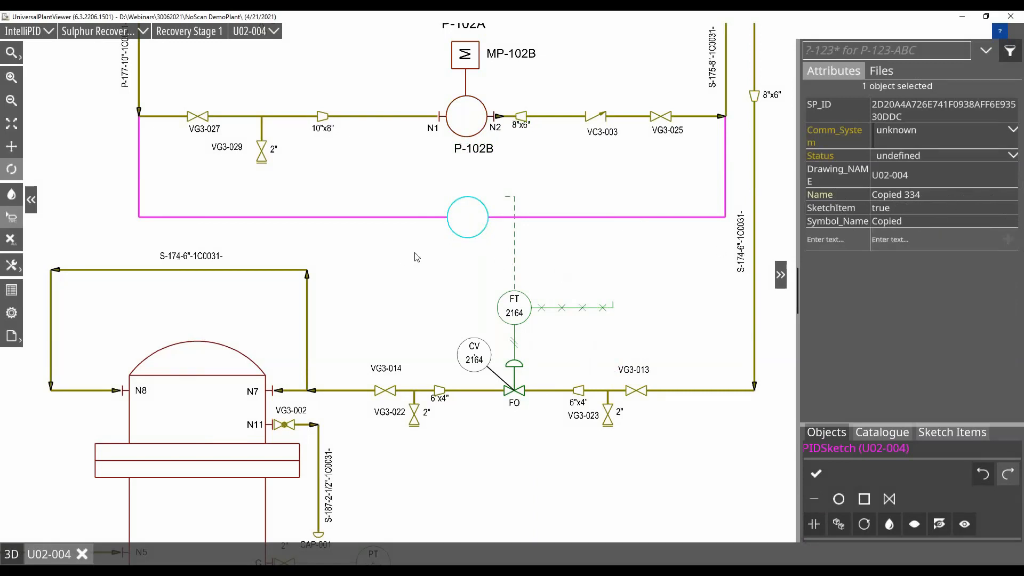
pyautogui.press('Delete')
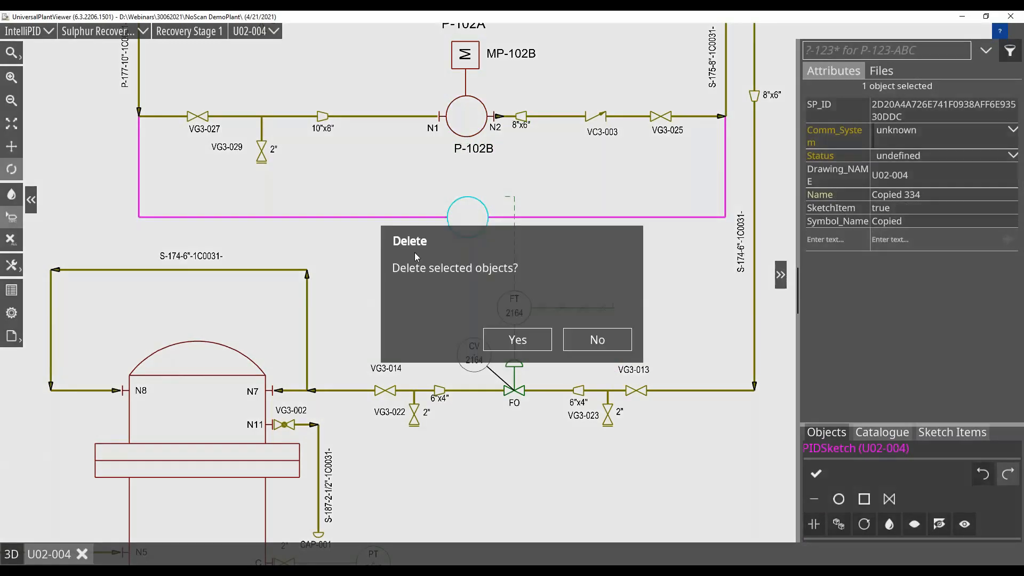
pyautogui.click(512, 339)
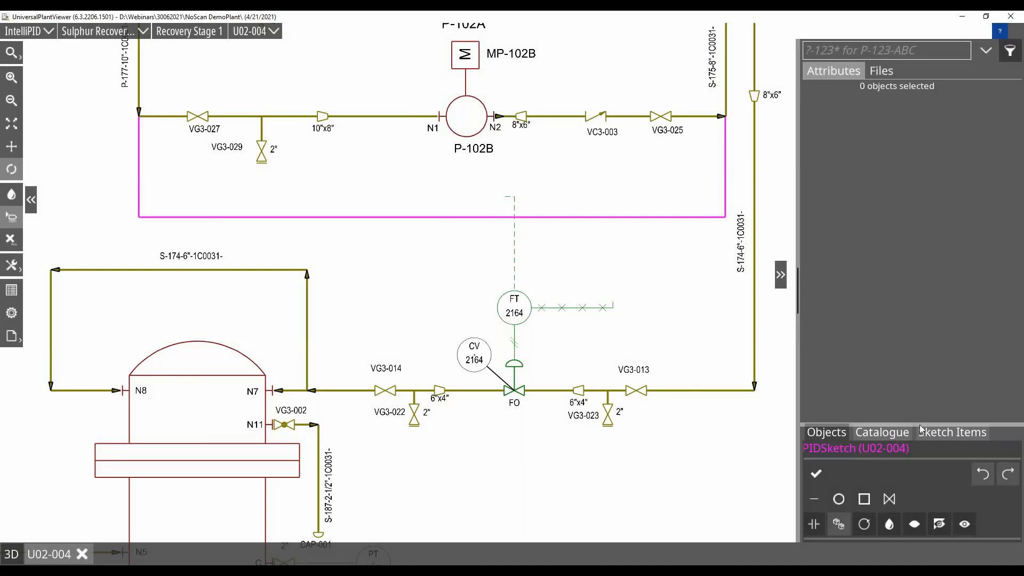
# Place a Diaphragm Pump from the Equipment catalogue on the magenta line directly below P-102B.
pyautogui.moveTo(918, 422); pyautogui.dragTo(910, 351)
pyautogui.click(883, 362)
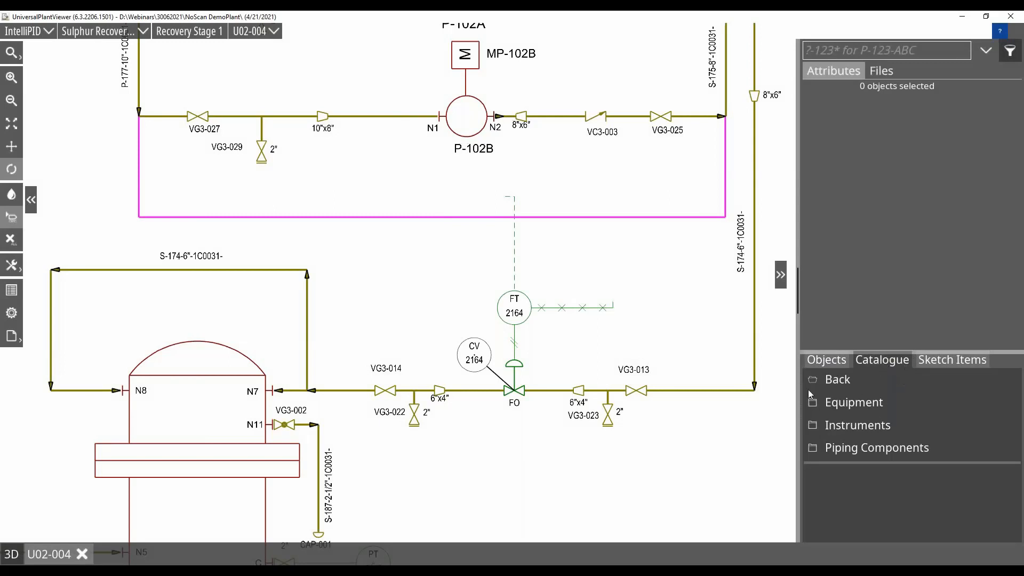
pyautogui.click(869, 406)
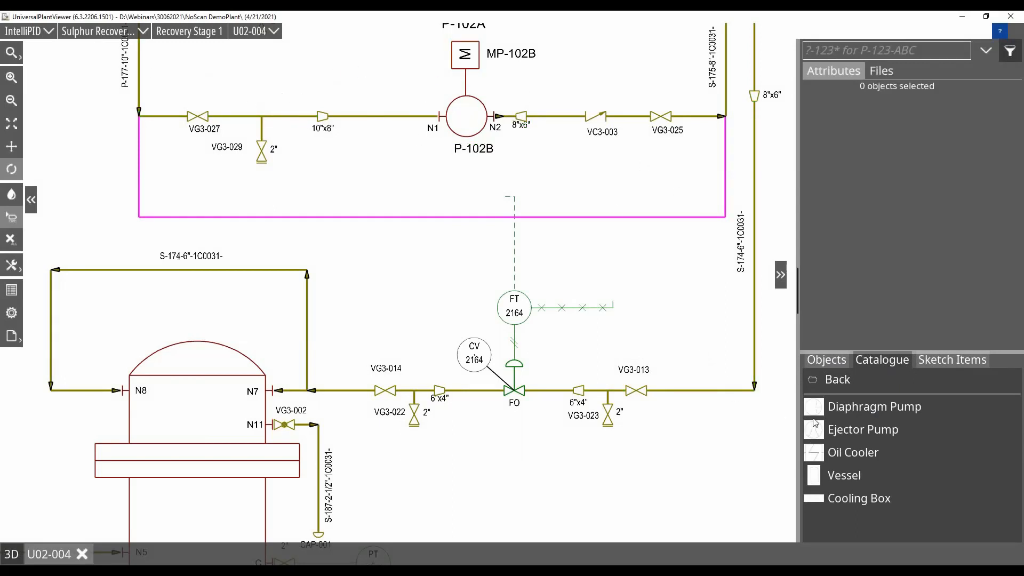
pyautogui.moveTo(813, 412)
pyautogui.mouseDown()
pyautogui.moveTo(523, 271)
pyautogui.moveTo(460, 226)
pyautogui.moveTo(470, 222)
pyautogui.mouseUp()
pyautogui.click(468, 236)
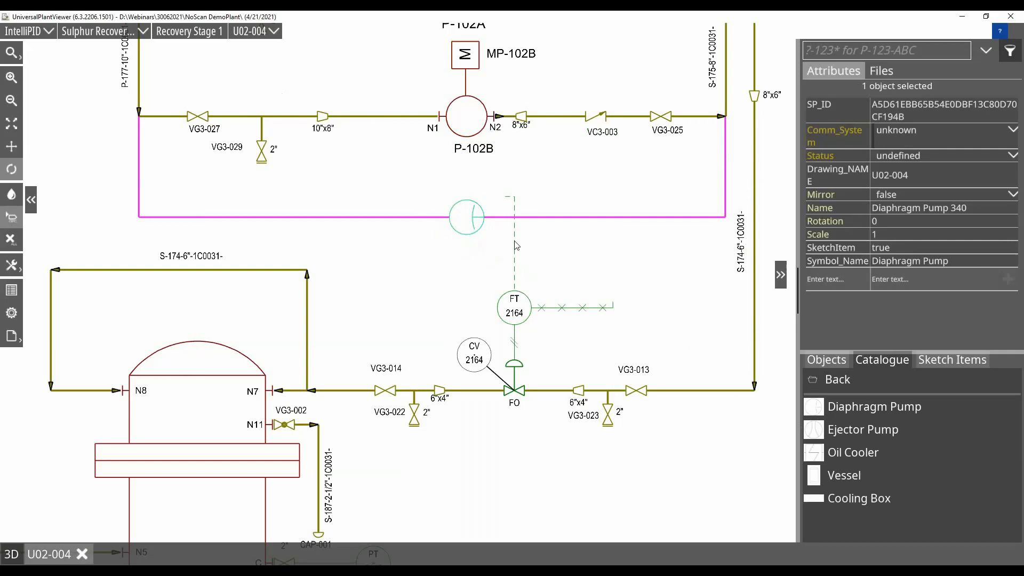
# Try a rotation of 180 on the new diaphragm pump, and set its rotation back to 0.
pyautogui.click(889, 221)
pyautogui.write('180')
pyautogui.press('Return')
pyautogui.click(924, 222)
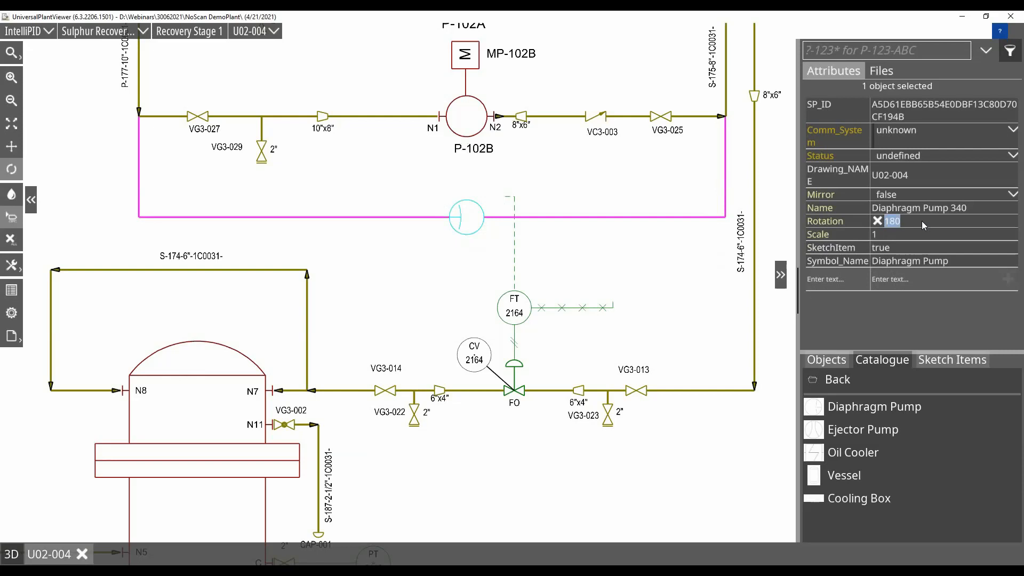
pyautogui.write('0')
pyautogui.press('Return')
# Set the diaphragm pump's scale to 1.25.
pyautogui.click(906, 233)
pyautogui.write('1.25')
pyautogui.press('Return')
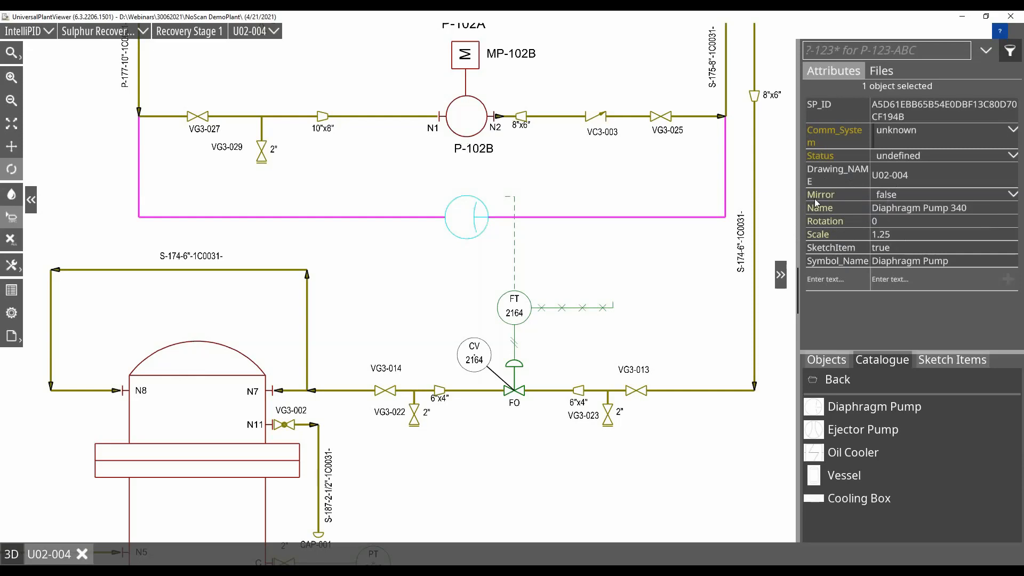
pyautogui.click(910, 195)
pyautogui.click(831, 193)
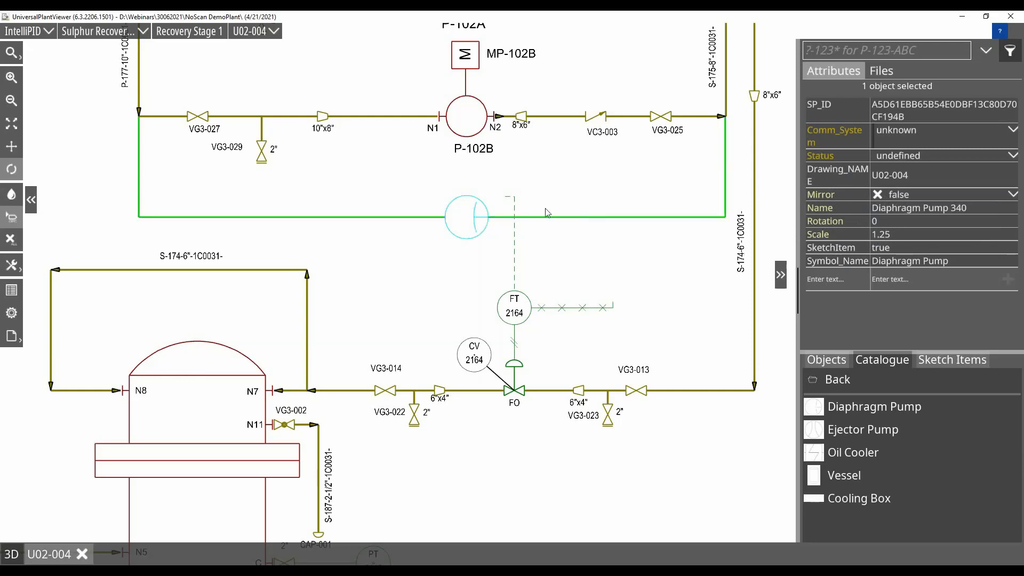
# Rename the diaphragm pump to P-103.
pyautogui.click(981, 209)
pyautogui.write('P-19')
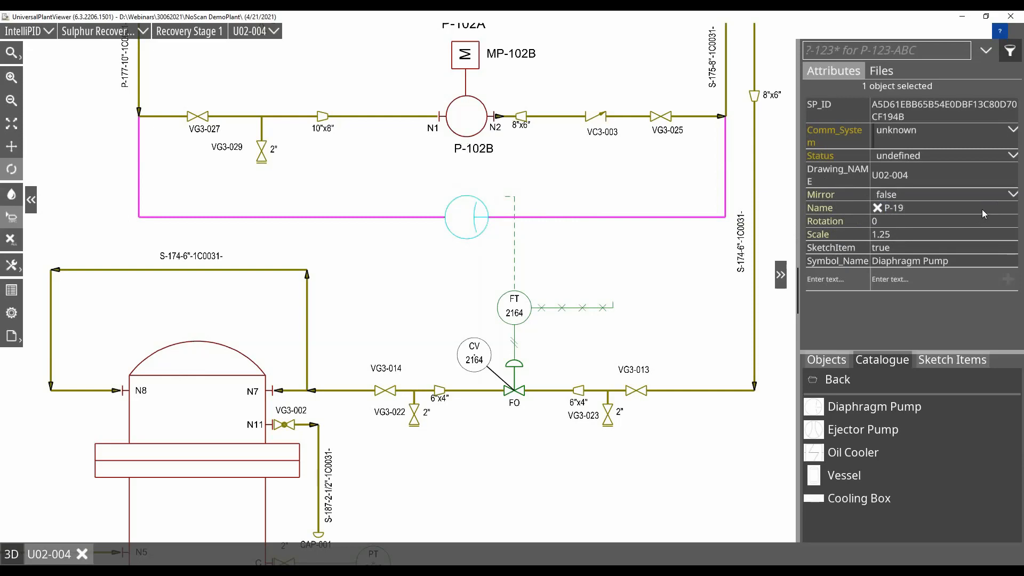
pyautogui.press('BackSpace')
pyautogui.write('03')
pyautogui.press('Return')
# Add the P-103 name label beneath the pump symbol and remove the label's leader line.
pyautogui.moveTo(820, 209); pyautogui.dragTo(477, 260)
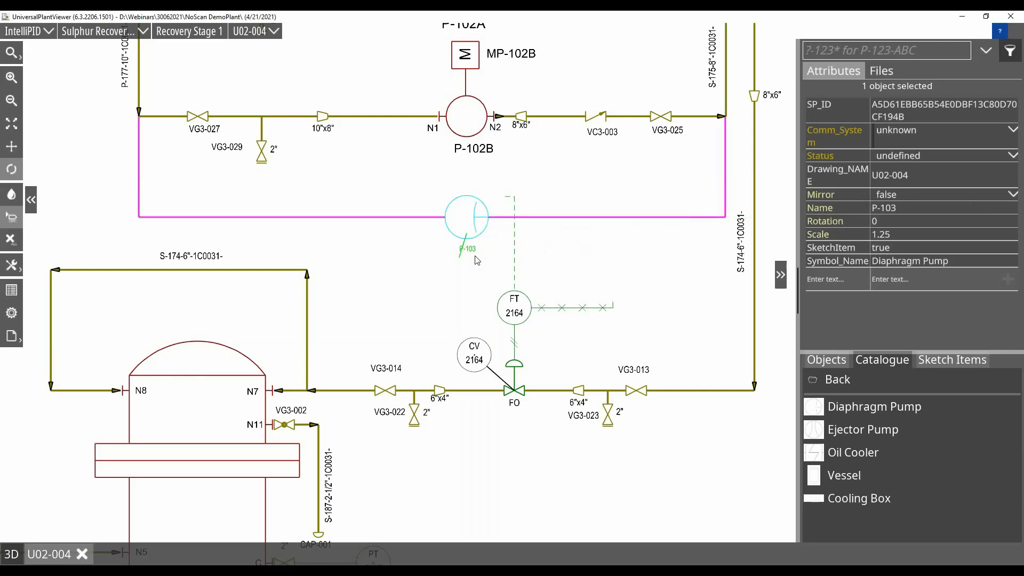
pyautogui.click(890, 71)
pyautogui.moveTo(1009, 187)
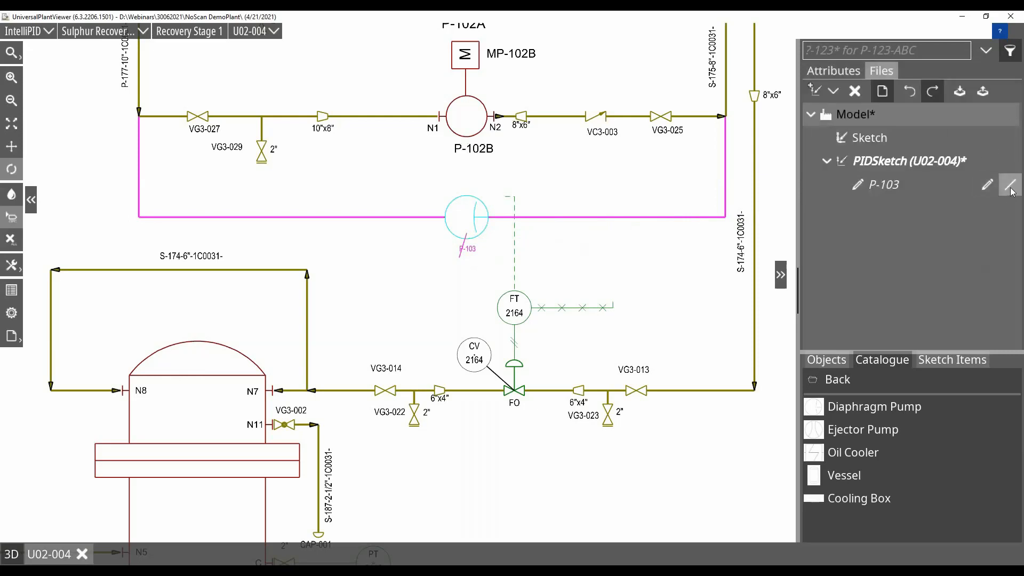
pyautogui.click(1011, 187)
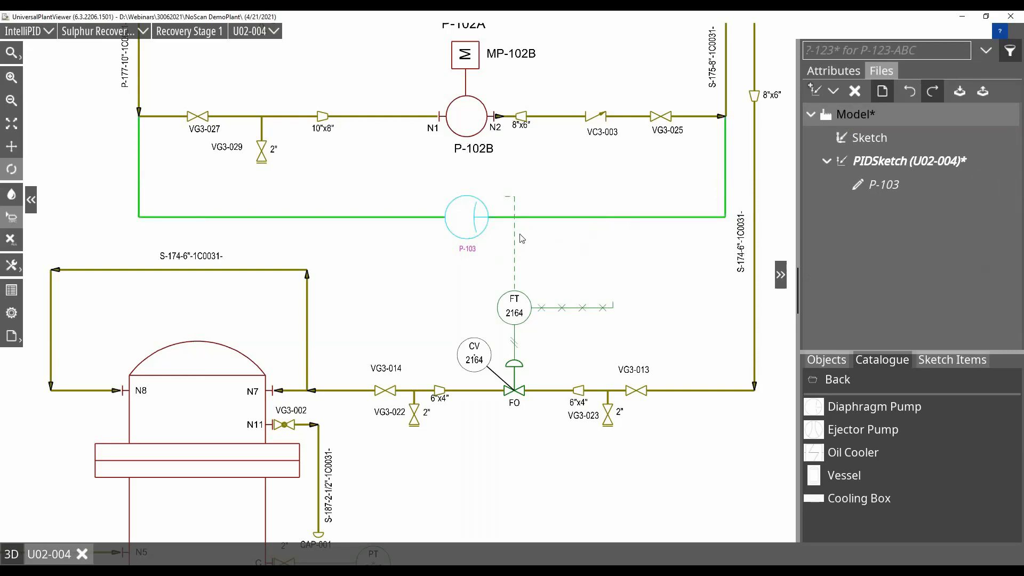
pyautogui.scroll(3, 585, 252)
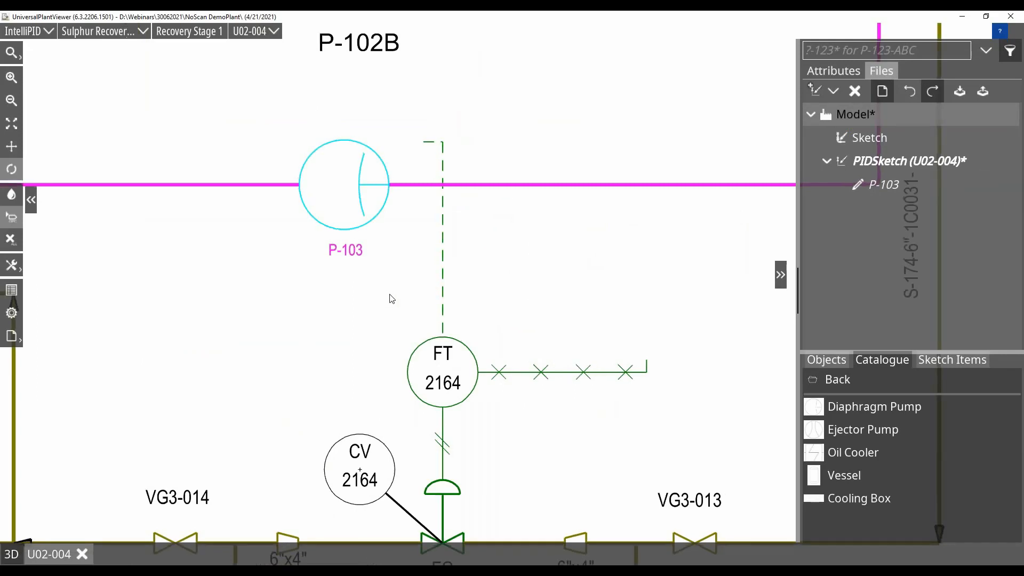
pyautogui.moveTo(393, 297); pyautogui.dragTo(437, 309)
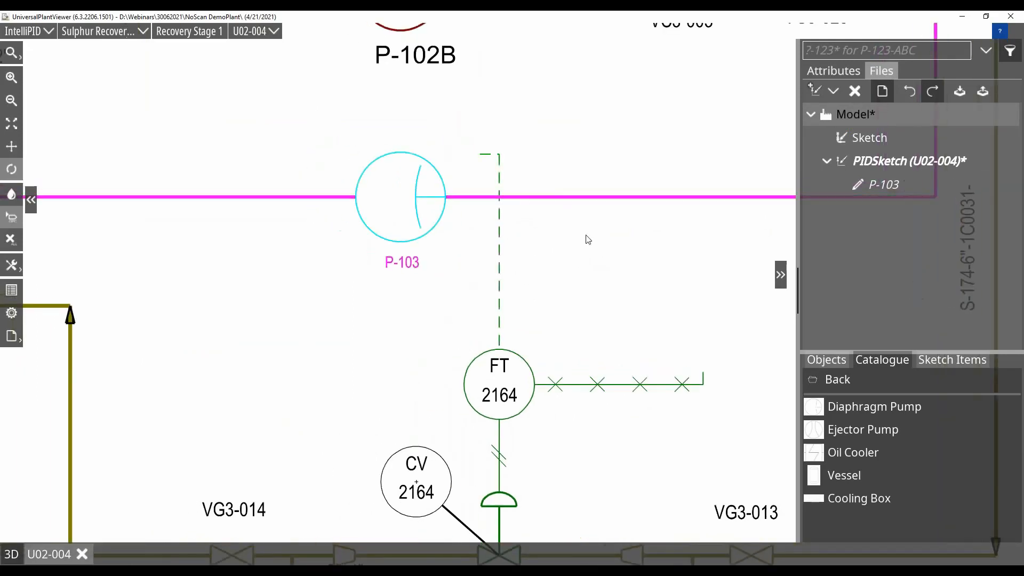
pyautogui.scroll(-3, 585, 237)
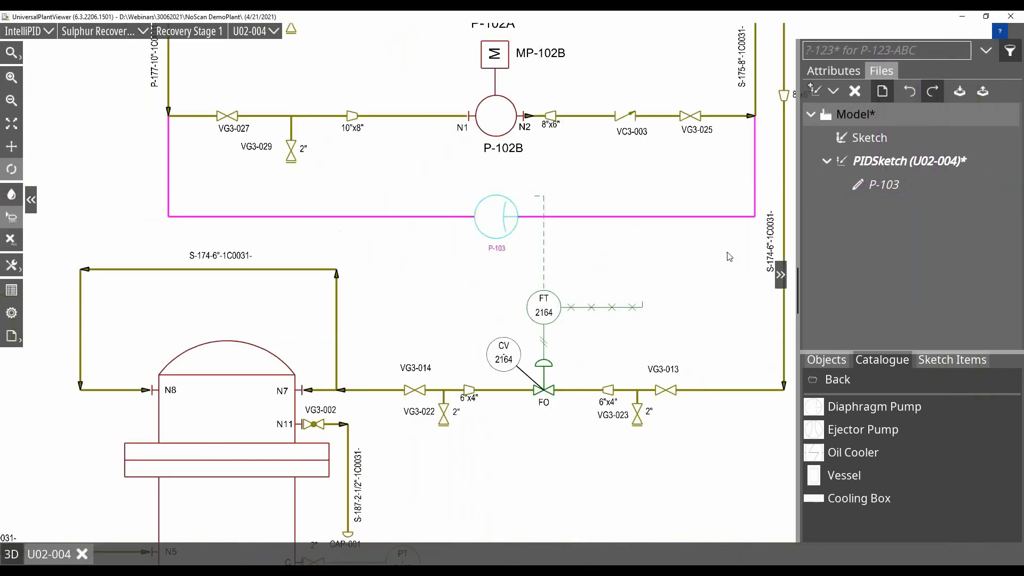
# Place a valve on the magenta line to the right of P-103 and show its attributes.
pyautogui.click(844, 364)
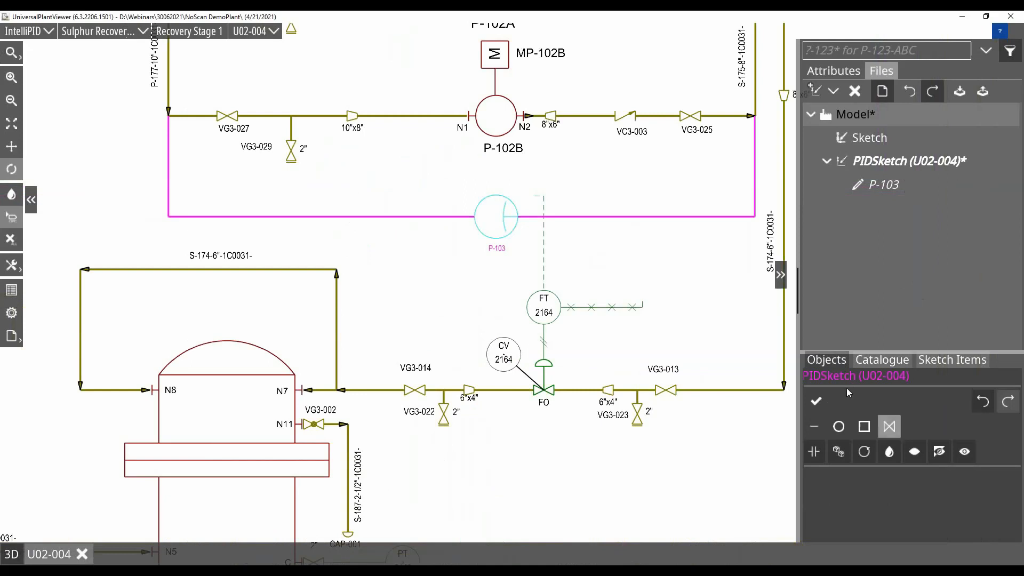
pyautogui.click(601, 217)
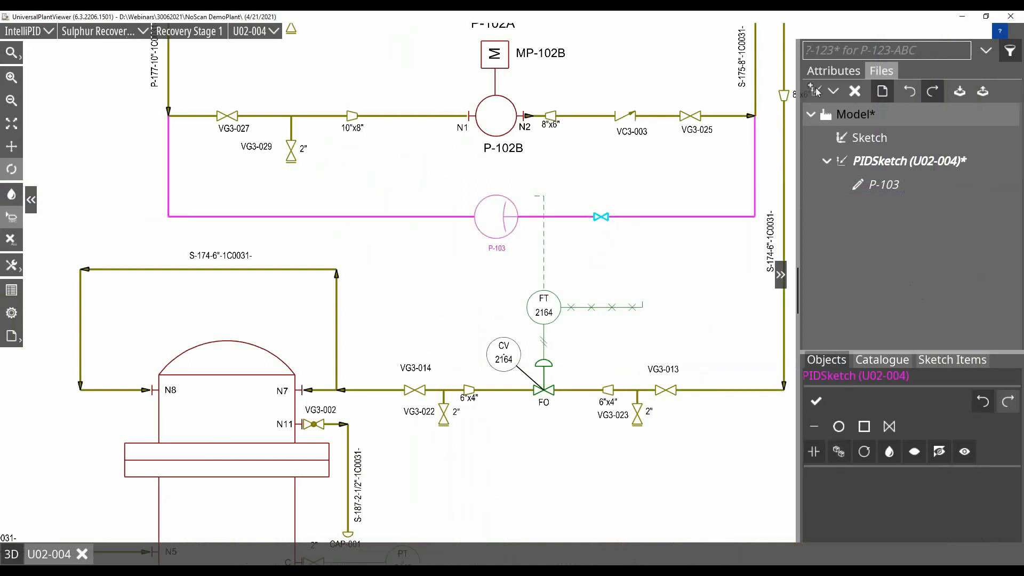
pyautogui.click(831, 73)
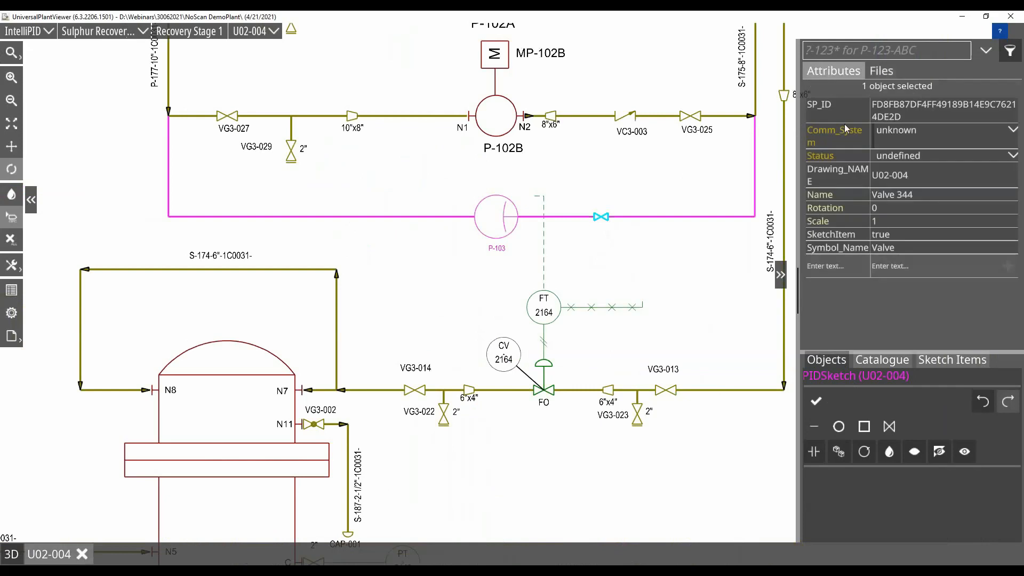
# Set the new valve's scale to 1.5 and place its name as a label beneath it.
pyautogui.click(895, 218)
pyautogui.write('.5')
pyautogui.press('Return')
pyautogui.moveTo(813, 198); pyautogui.dragTo(591, 241)
pyautogui.click(659, 257)
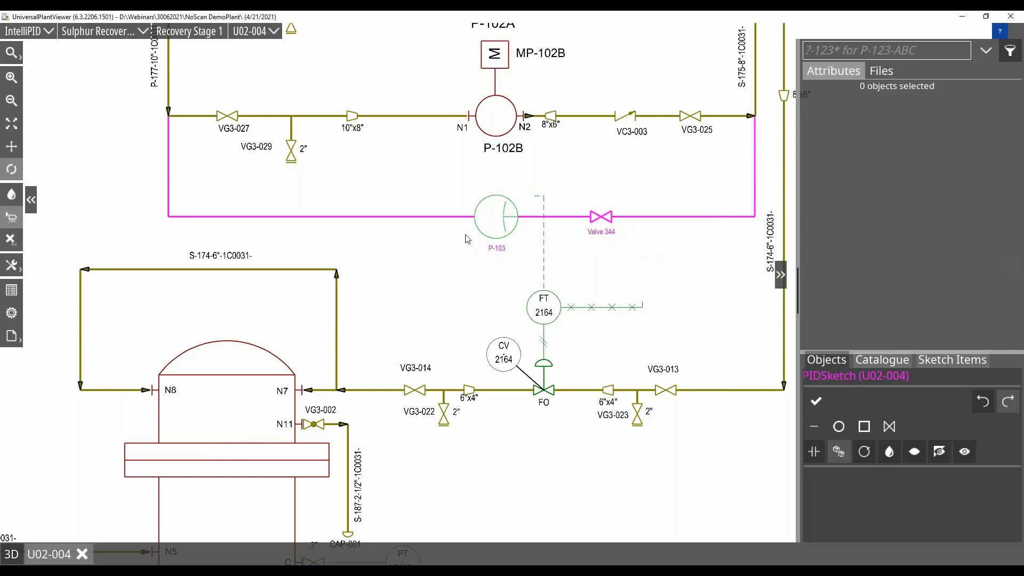
# Shift the magenta line's horizontal run down slightly, together with the pump and valve on it.
pyautogui.click(447, 217)
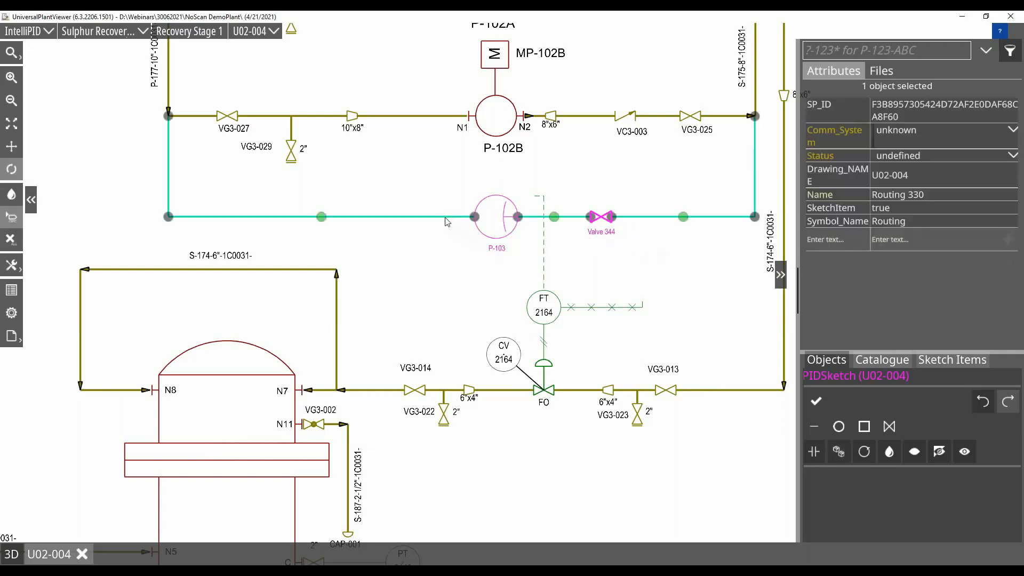
pyautogui.moveTo(683, 217)
pyautogui.mouseDown()
pyautogui.moveTo(683, 204)
pyautogui.moveTo(682, 218)
pyautogui.mouseUp()
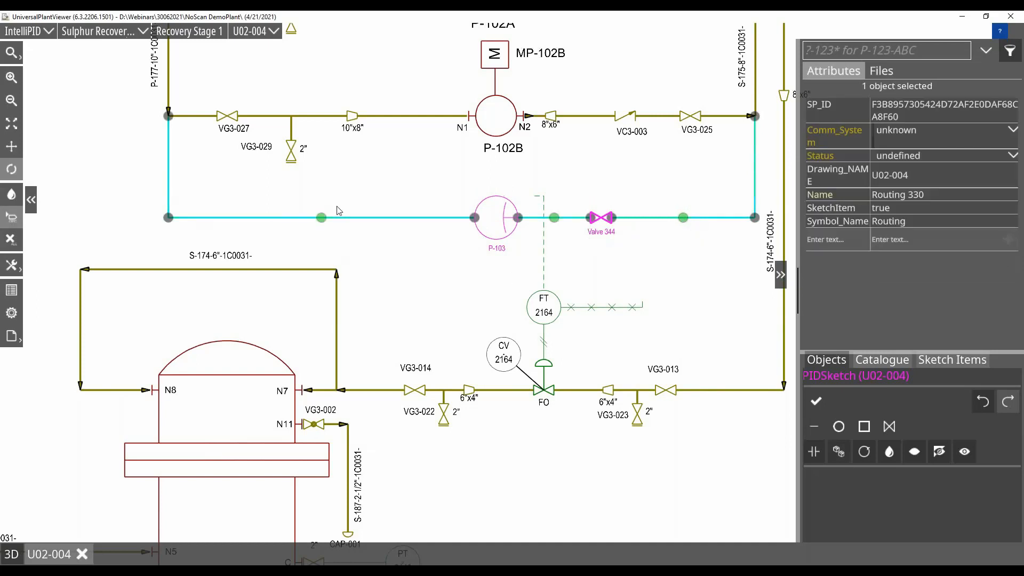
pyautogui.click(690, 249)
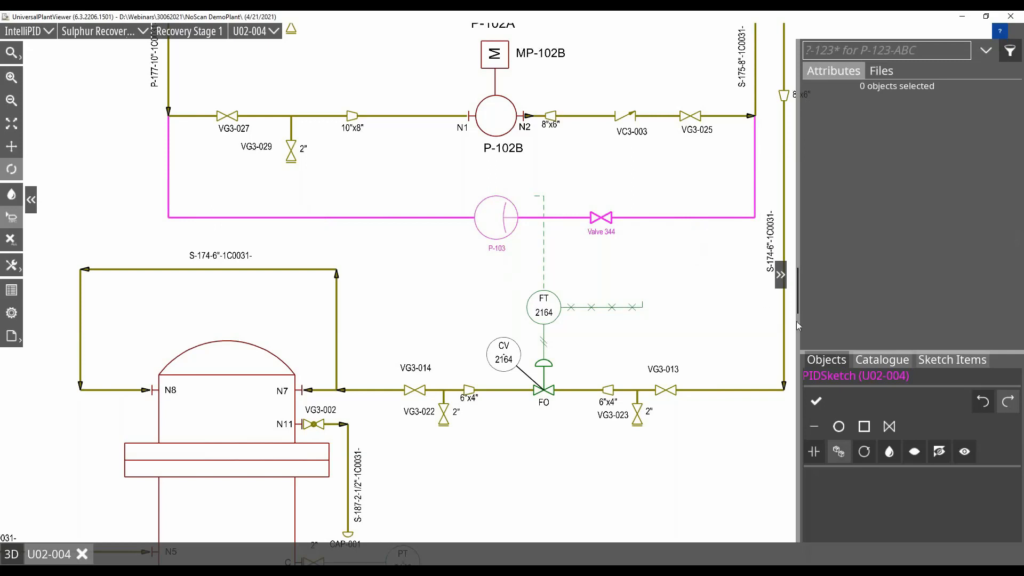
# Place a LocalMeasurement symbol from the Instruments catalogue above the magenta line, to the right of the valve.
pyautogui.click(887, 360)
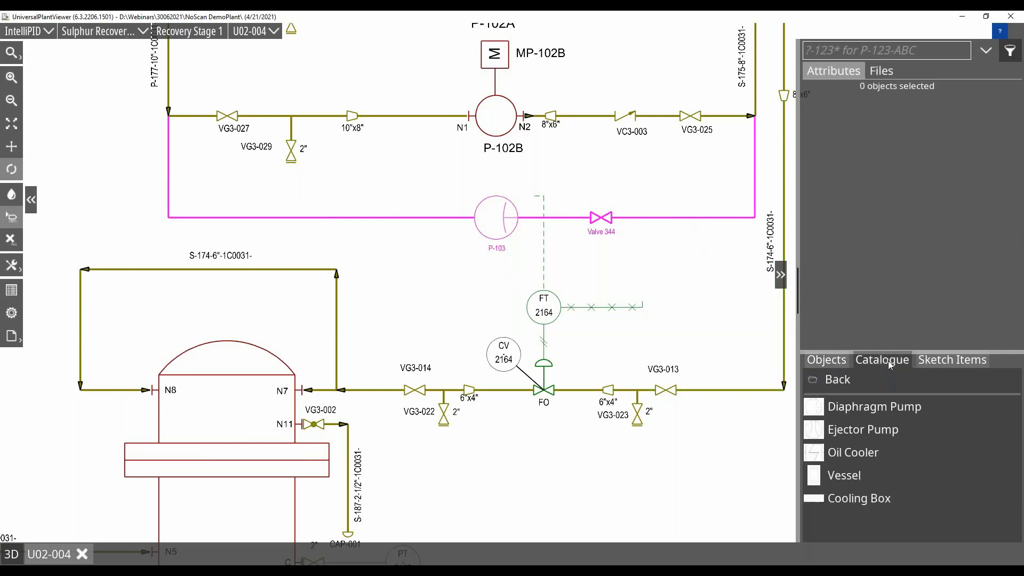
pyautogui.click(842, 380)
pyautogui.click(866, 430)
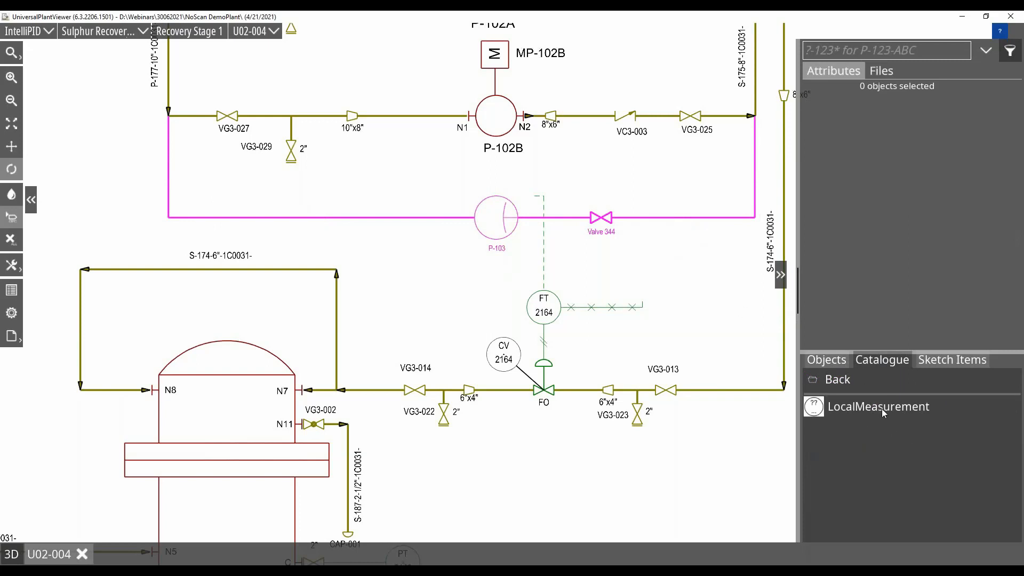
pyautogui.moveTo(881, 409); pyautogui.dragTo(662, 184)
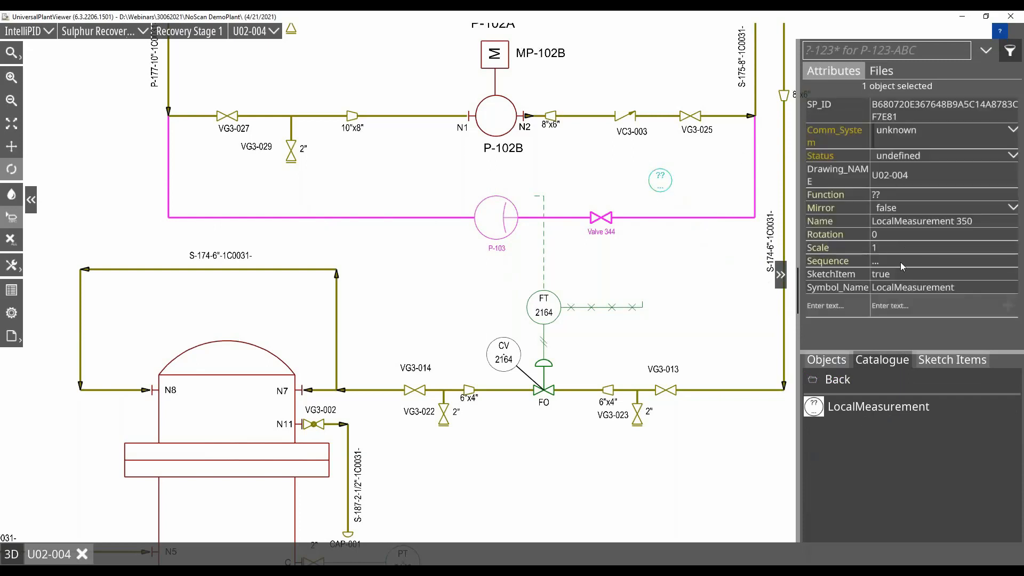
# Set the local measurement symbol's function to PI, scale to 1.25 and sequence to 123.
pyautogui.click(910, 245)
pyautogui.write('.25')
pyautogui.press('Return')
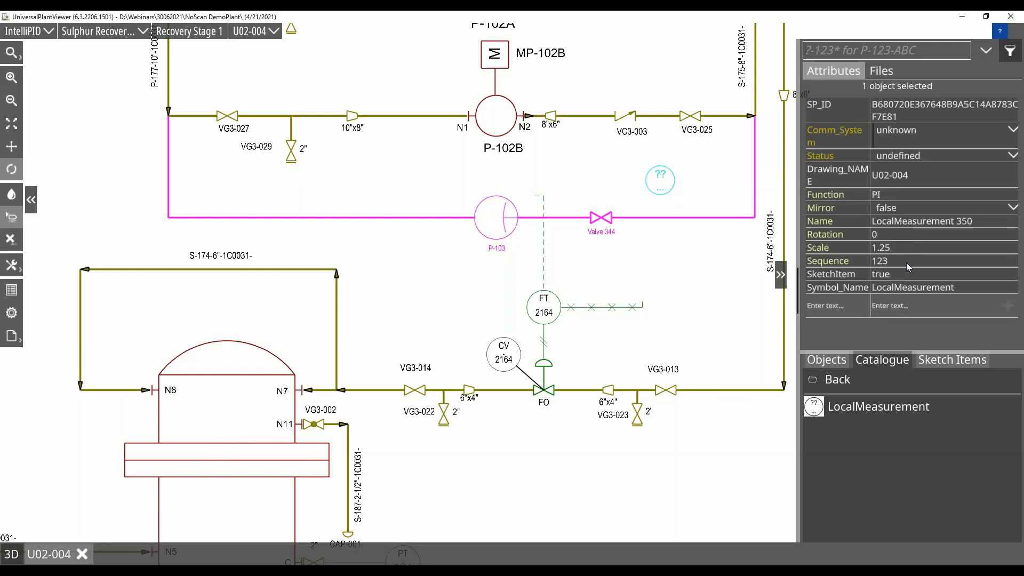
pyautogui.click(726, 192)
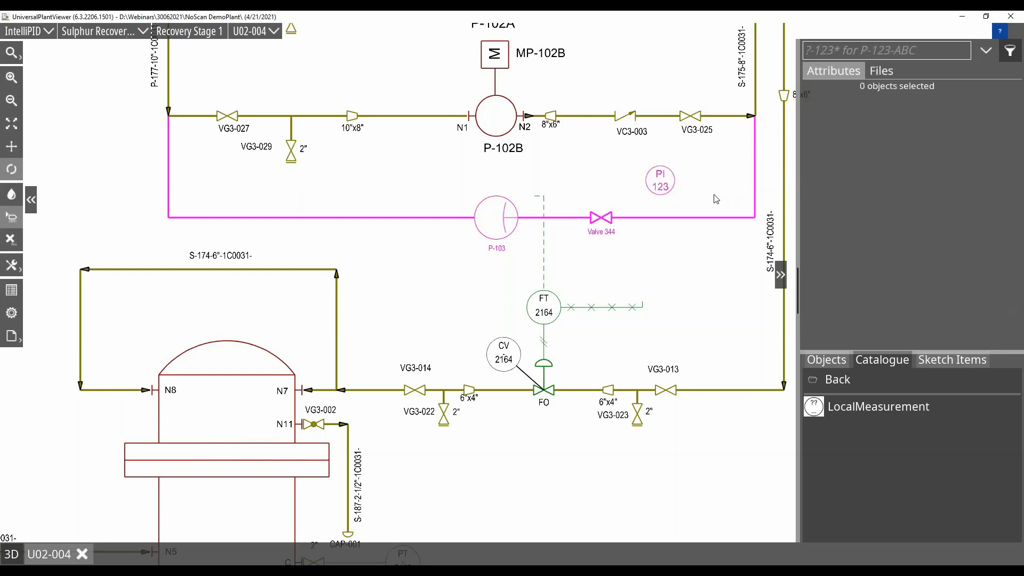
# Draw a vertical line from the bottom of PI 123 down to the magenta line.
pyautogui.click(673, 187)
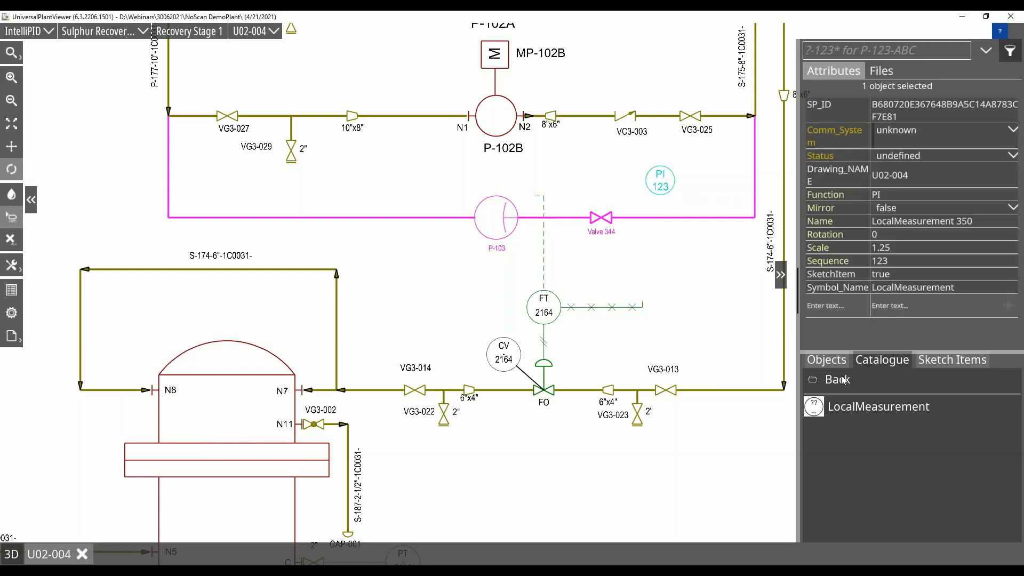
pyautogui.click(831, 360)
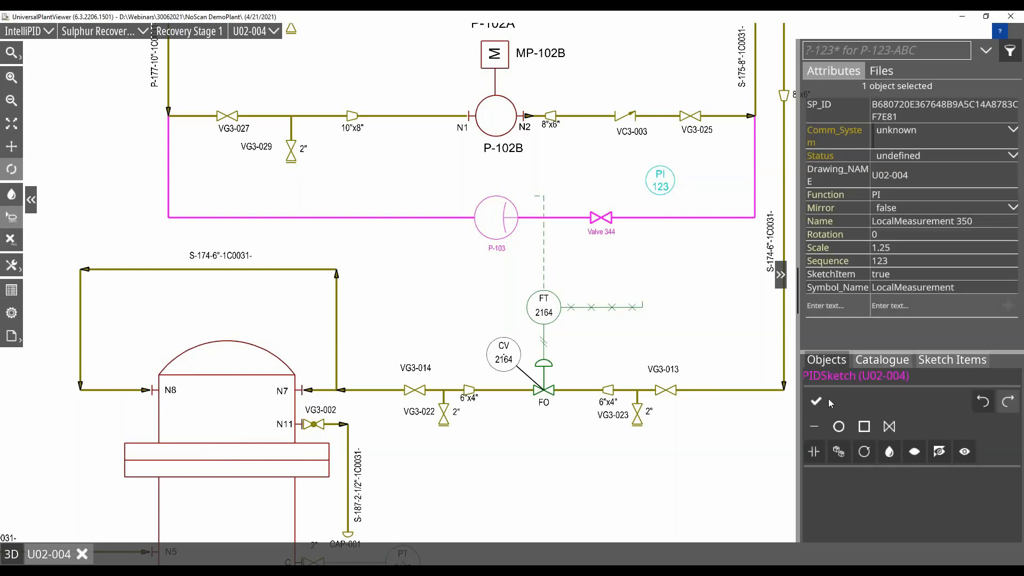
pyautogui.click(816, 432)
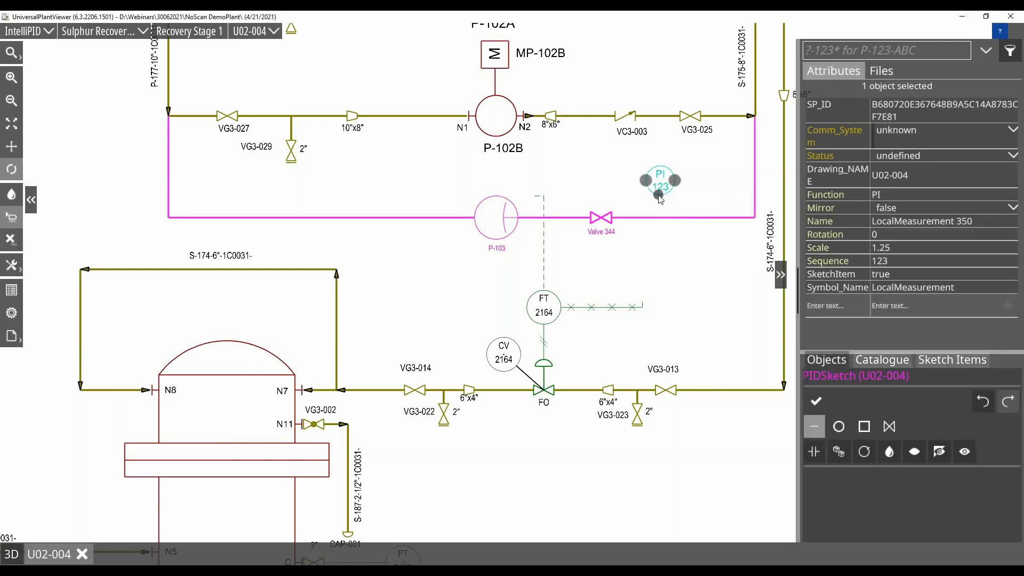
pyautogui.moveTo(659, 195); pyautogui.dragTo(660, 217)
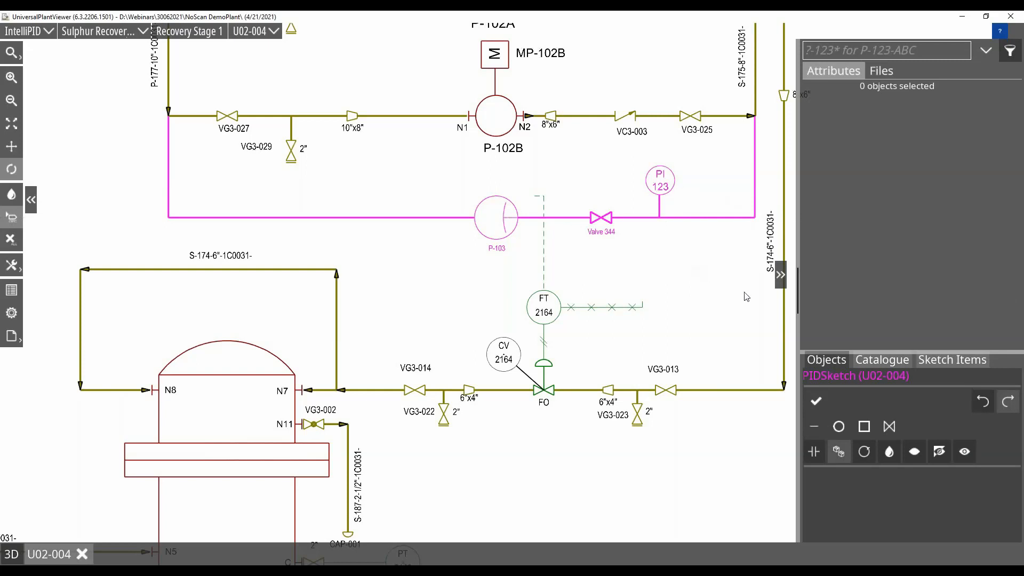
# Review the sketch items of U02-004 by locating the local measurement, P-103 and the valve in the drawing.
pyautogui.click(959, 362)
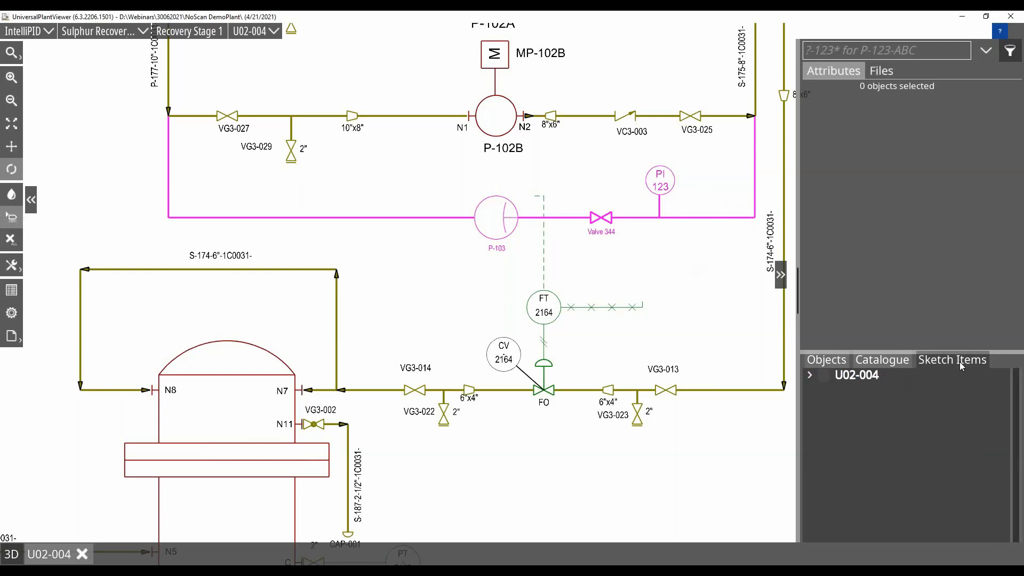
pyautogui.click(810, 374)
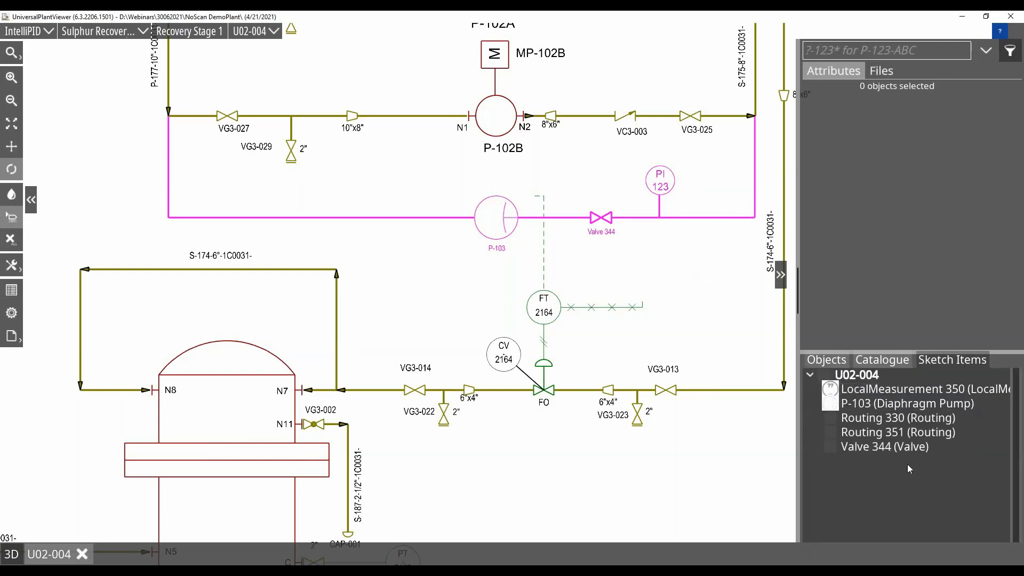
pyautogui.click(893, 388)
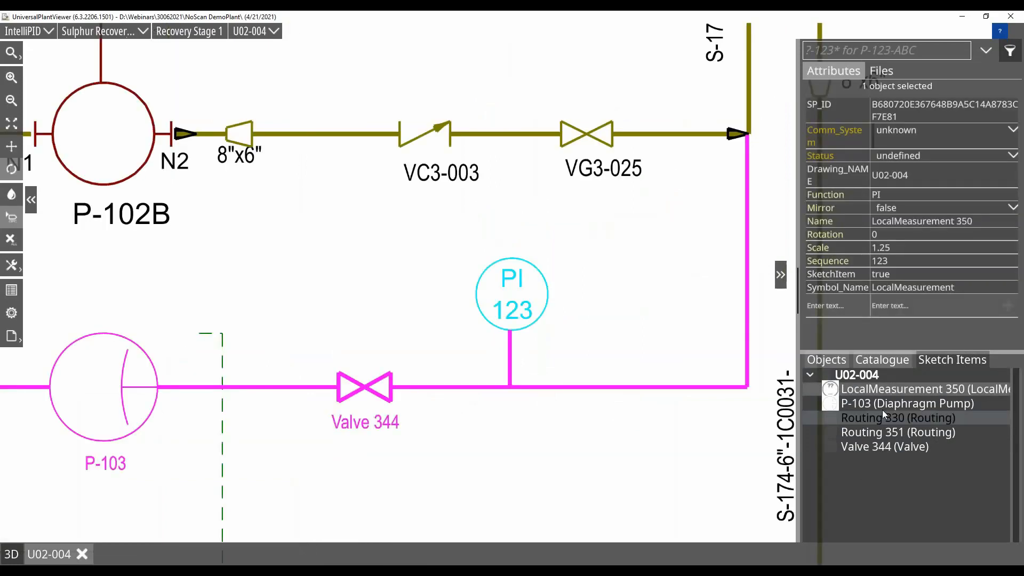
pyautogui.click(879, 403)
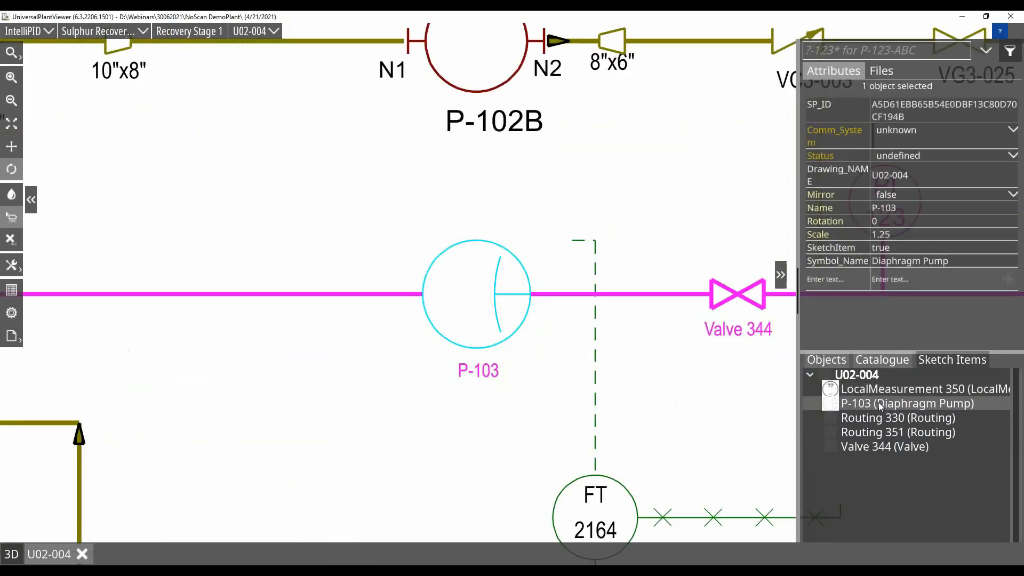
pyautogui.click(871, 446)
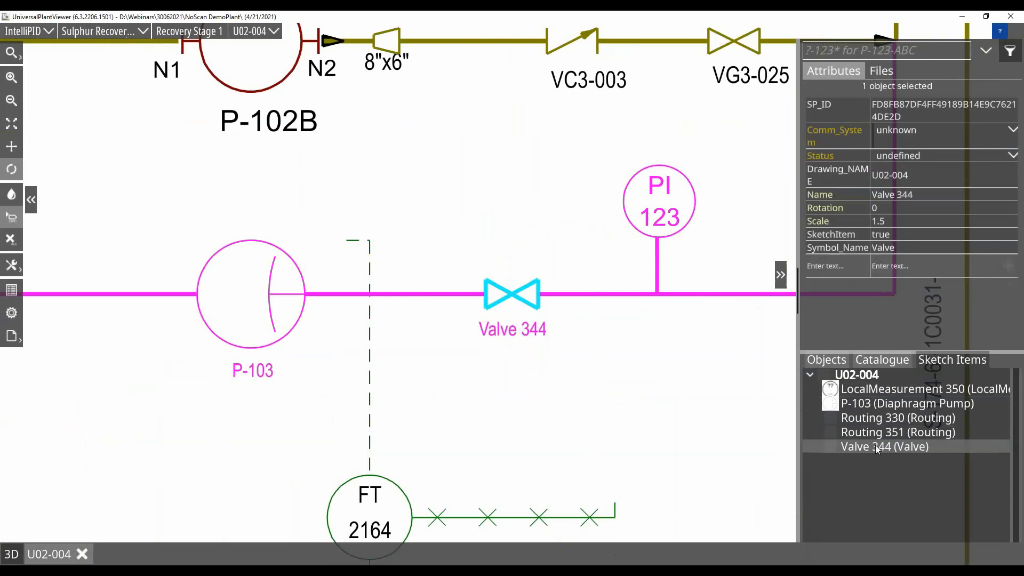
# Hide the dashed signal line above FT 2164 and the crossed capillary line beside it within the P&ID sketch.
pyautogui.scroll(-3, 609, 390)
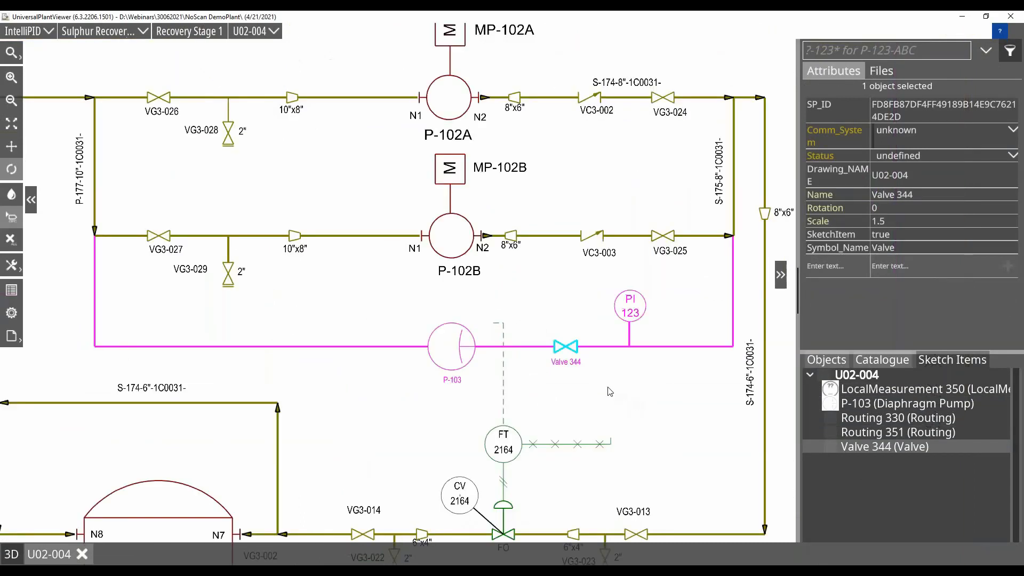
pyautogui.moveTo(635, 416); pyautogui.dragTo(637, 320)
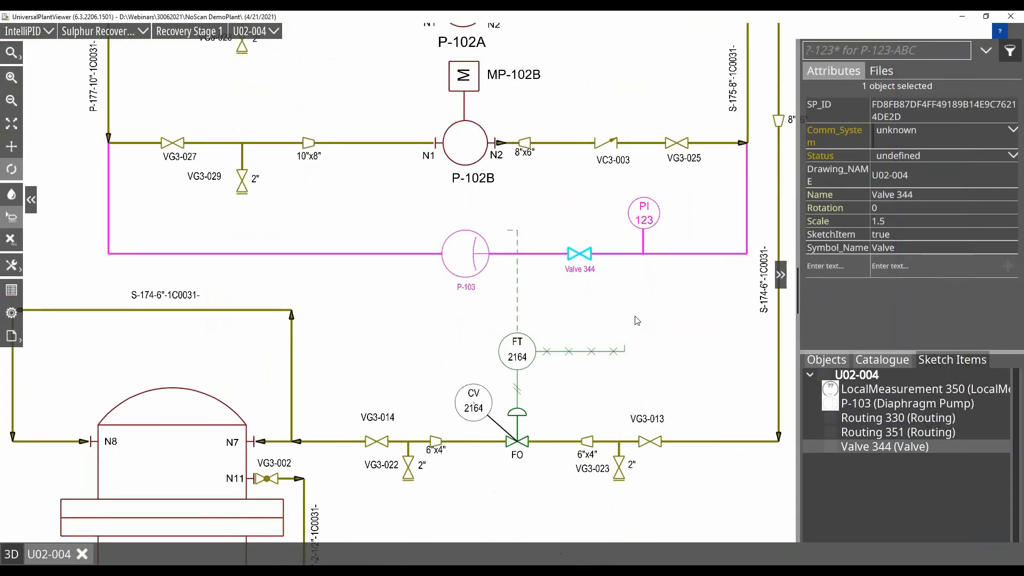
pyautogui.click(519, 304)
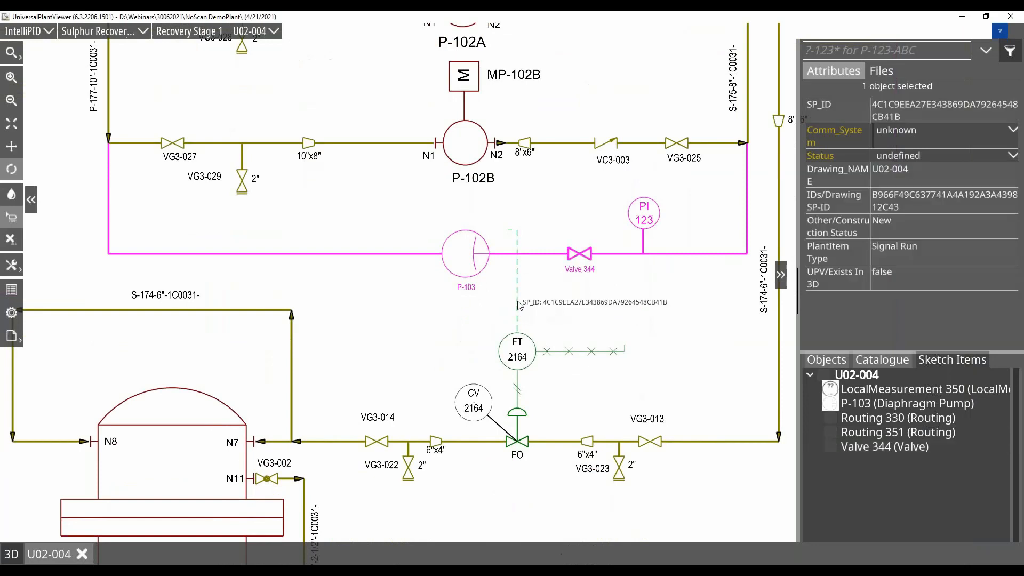
pyautogui.keyDown('ctrl'); pyautogui.click(605, 351); pyautogui.keyUp('ctrl')
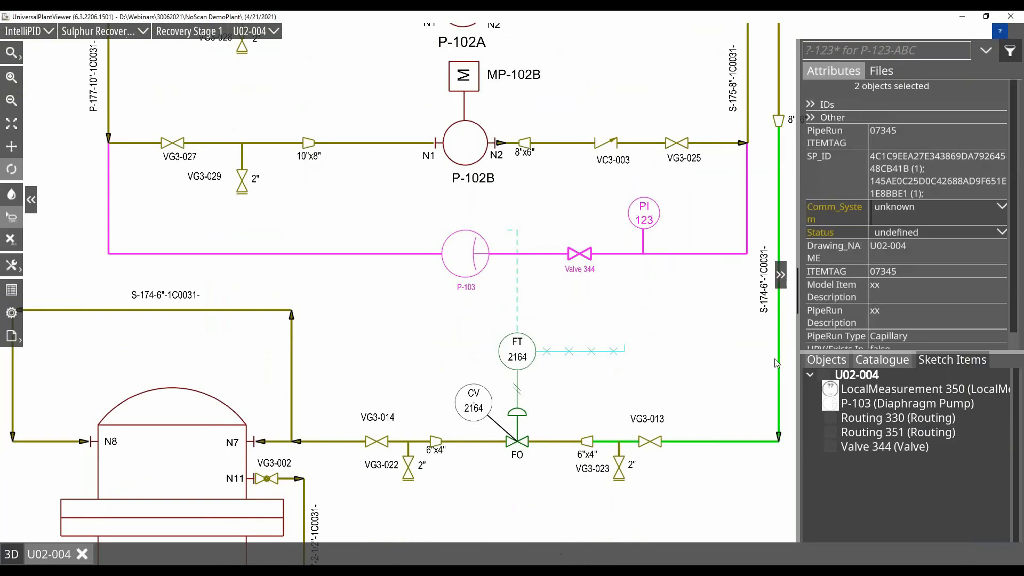
pyautogui.click(812, 361)
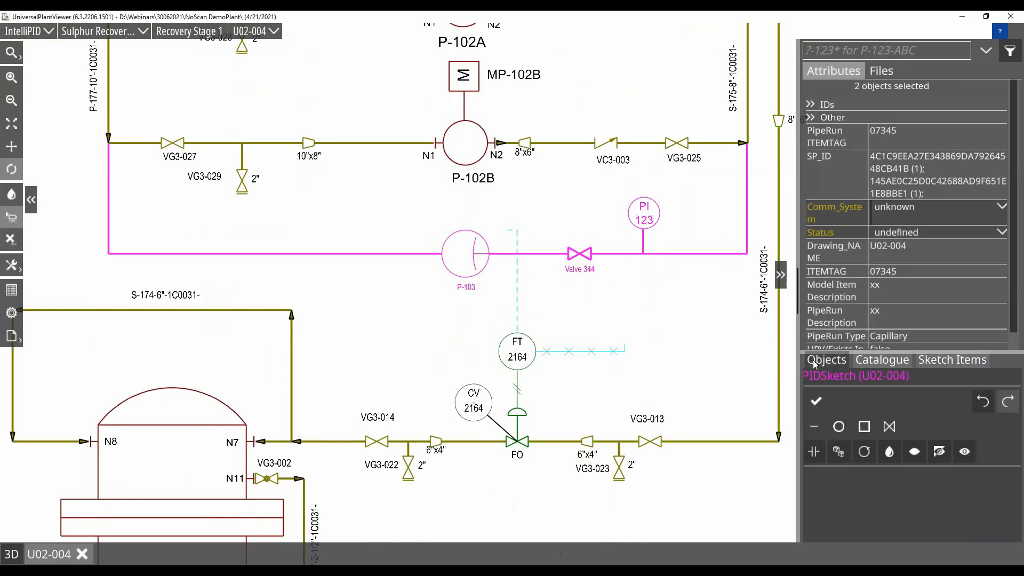
pyautogui.click(916, 453)
pyautogui.click(942, 455)
pyautogui.click(942, 453)
pyautogui.scroll(-2, 413, 323)
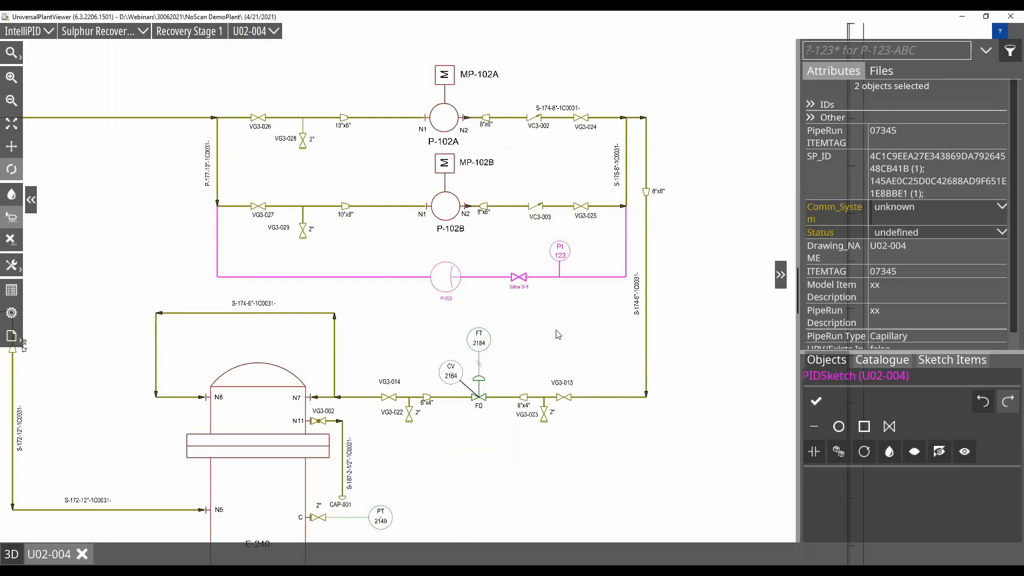
# Close the P&ID sketch and turn on the display of PIDSketch (U02-004) in the drawing.
pyautogui.click(817, 402)
pyautogui.click(890, 71)
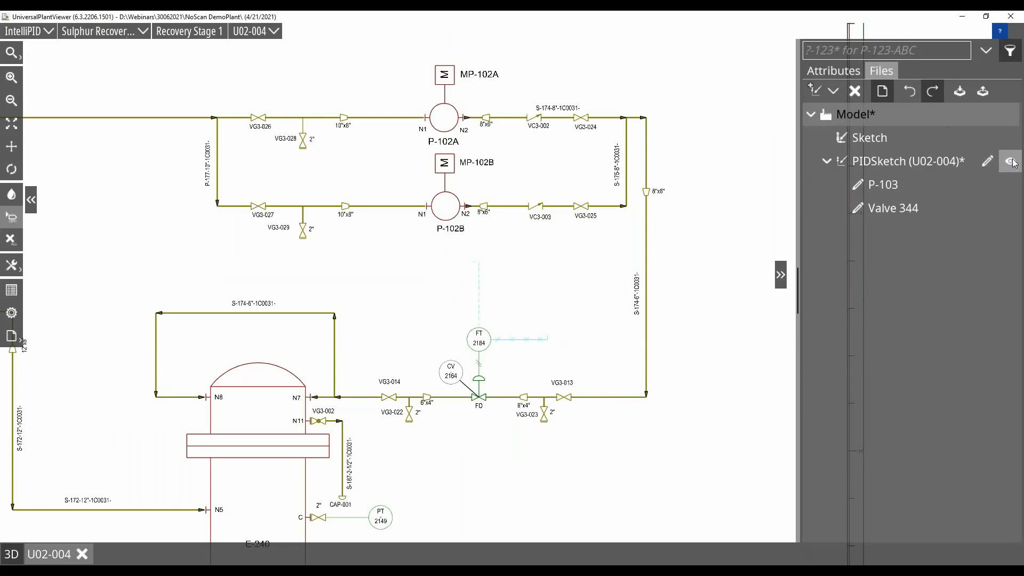
pyautogui.click(1012, 161)
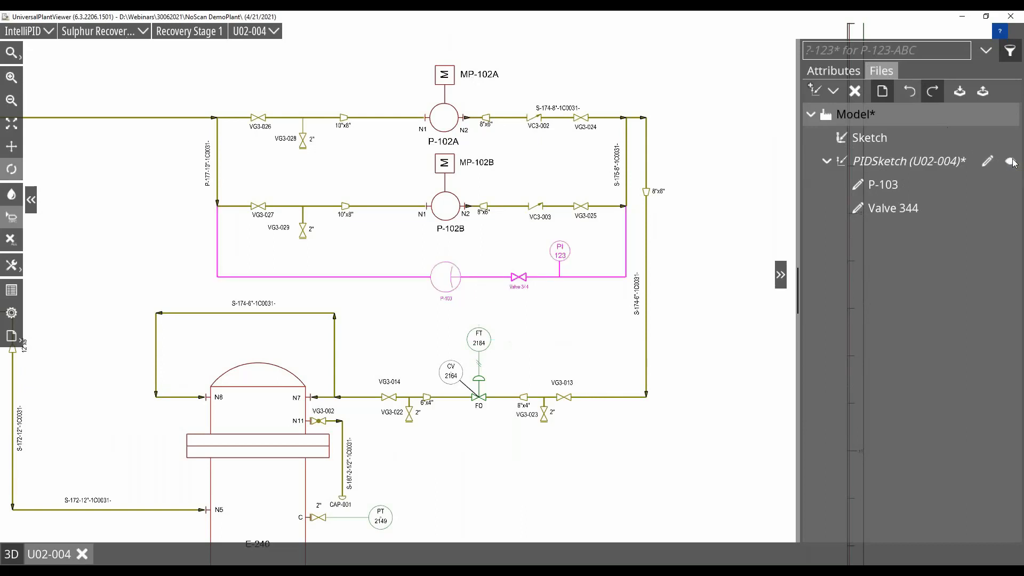
# Export PIDSketch (U02-004) with P-103 and Valve 344, excluding the separate Sketch item, to a .upvf file named Sketch_3.
pyautogui.click(960, 94)
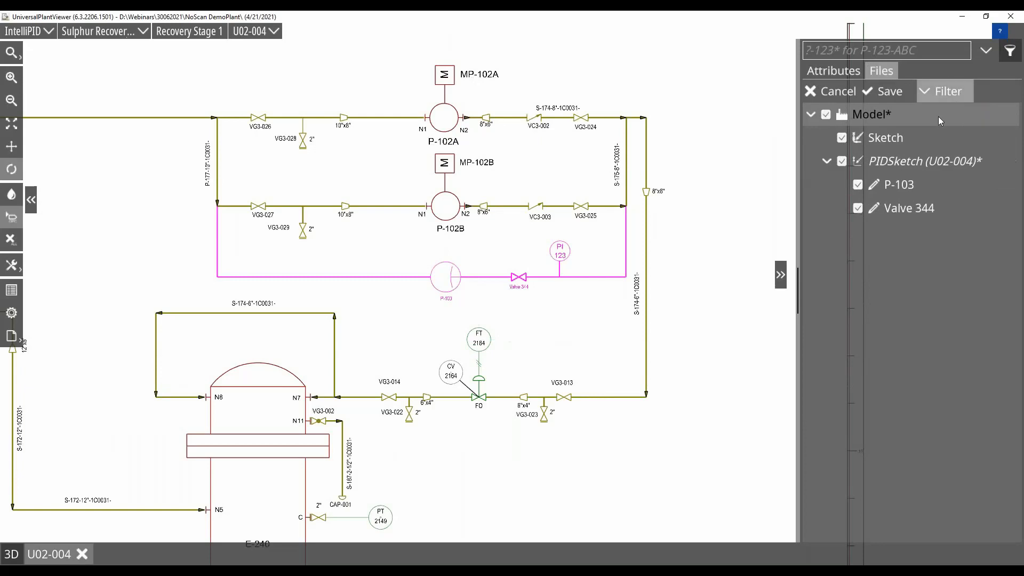
pyautogui.click(842, 138)
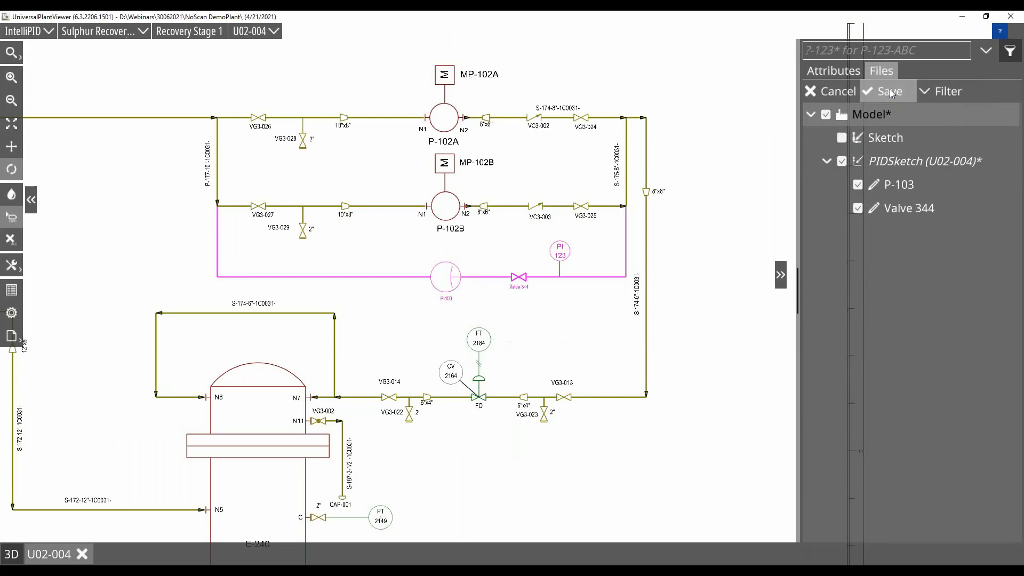
pyautogui.click(890, 89)
pyautogui.click(261, 542)
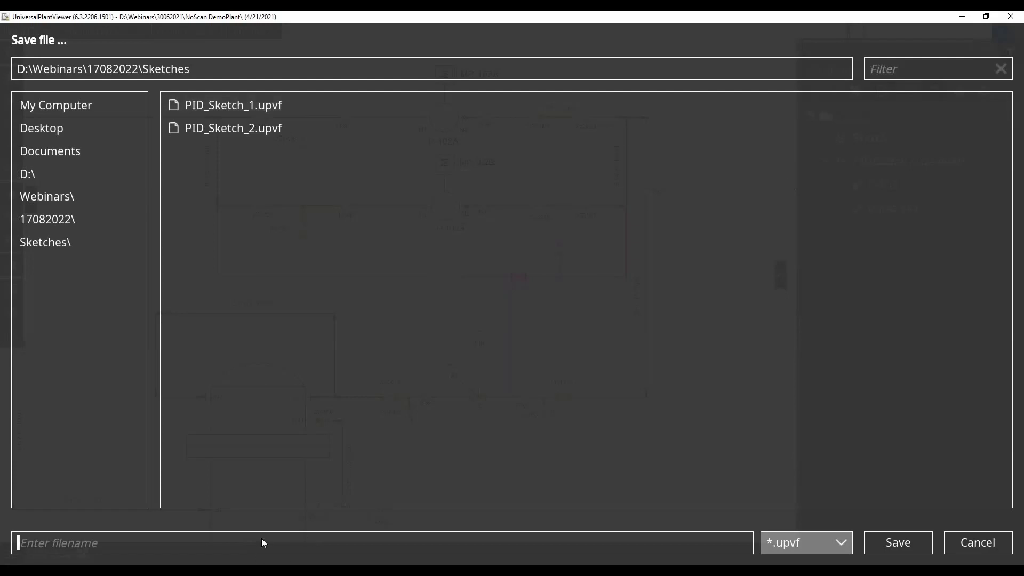
pyautogui.write('Ske')
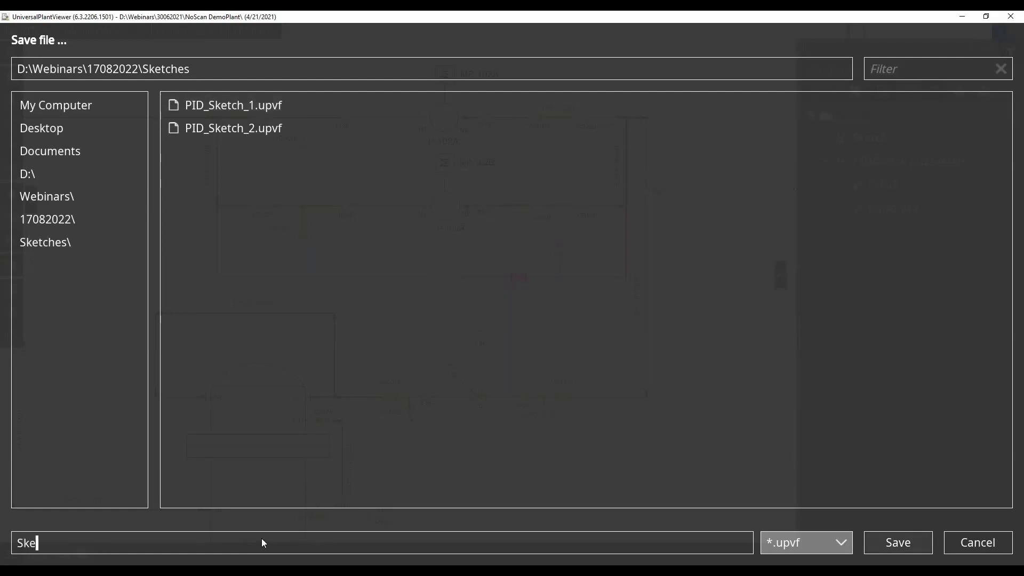
pyautogui.write('tch_3')
pyautogui.click(908, 545)
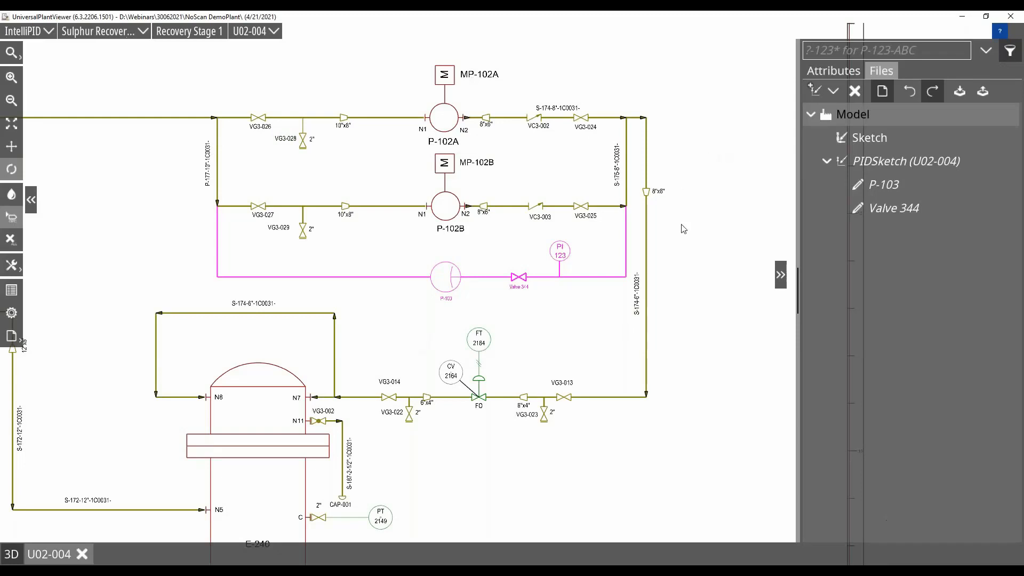
# Hide PIDSketch (U02-004) in the drawing and delete it from the model together with its child elements.
pyautogui.moveTo(929, 154)
pyautogui.click(1010, 161)
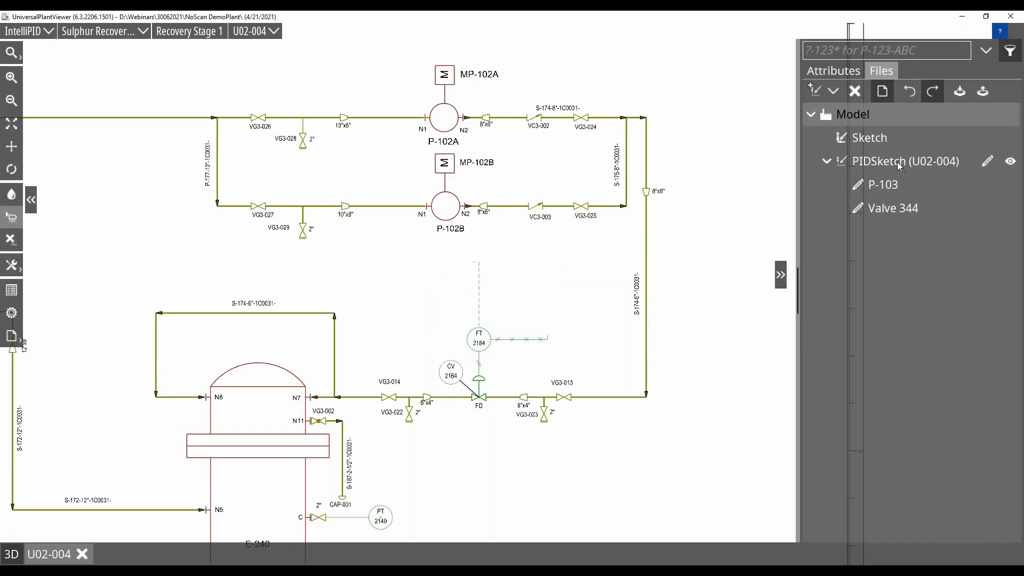
pyautogui.click(897, 164)
pyautogui.click(855, 91)
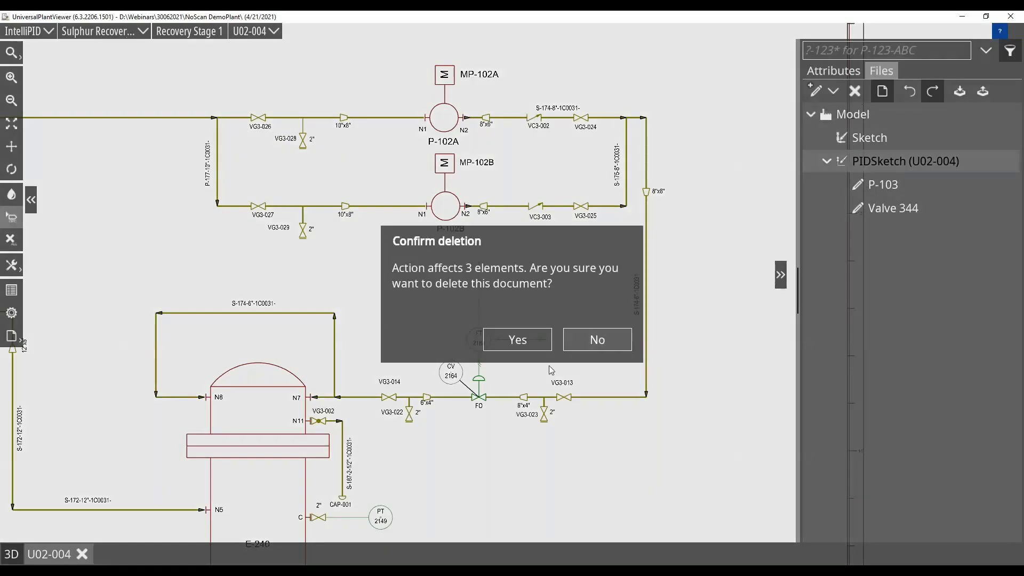
pyautogui.click(526, 341)
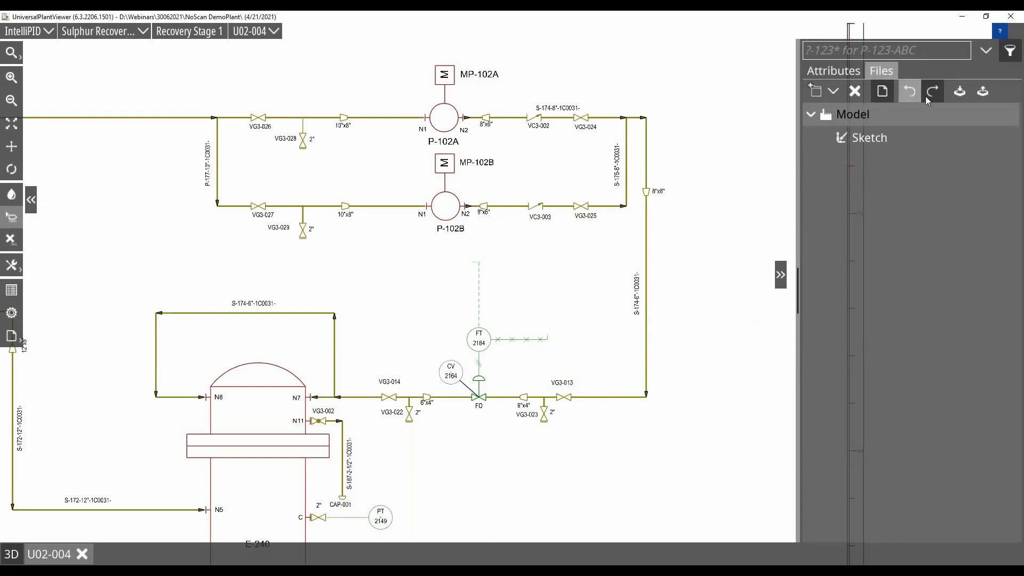
# Import Sketch_3.upvf into the model and open its PIDSketch (U02-004) for editing.
pyautogui.click(982, 91)
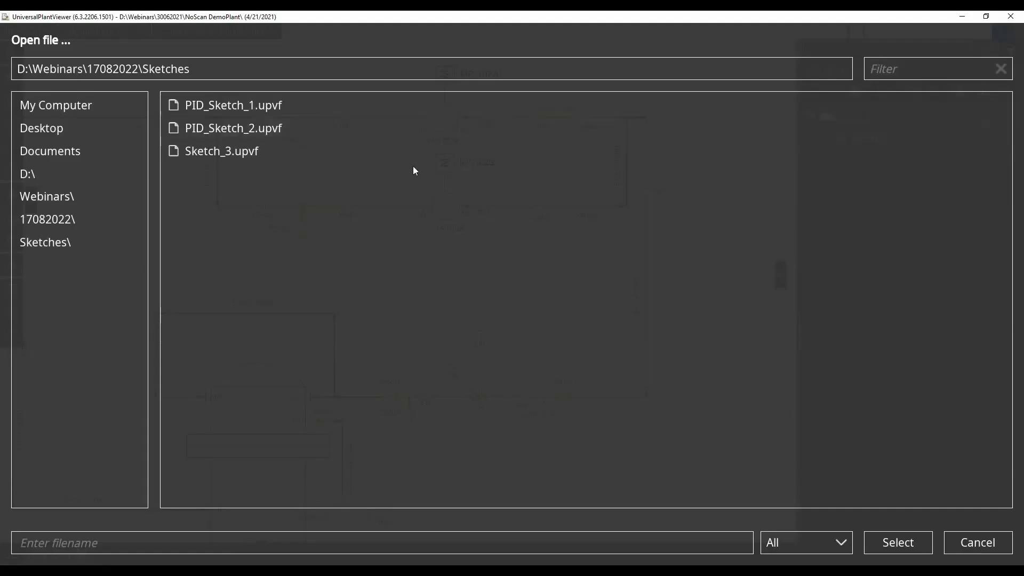
pyautogui.click(213, 155)
pyautogui.click(904, 544)
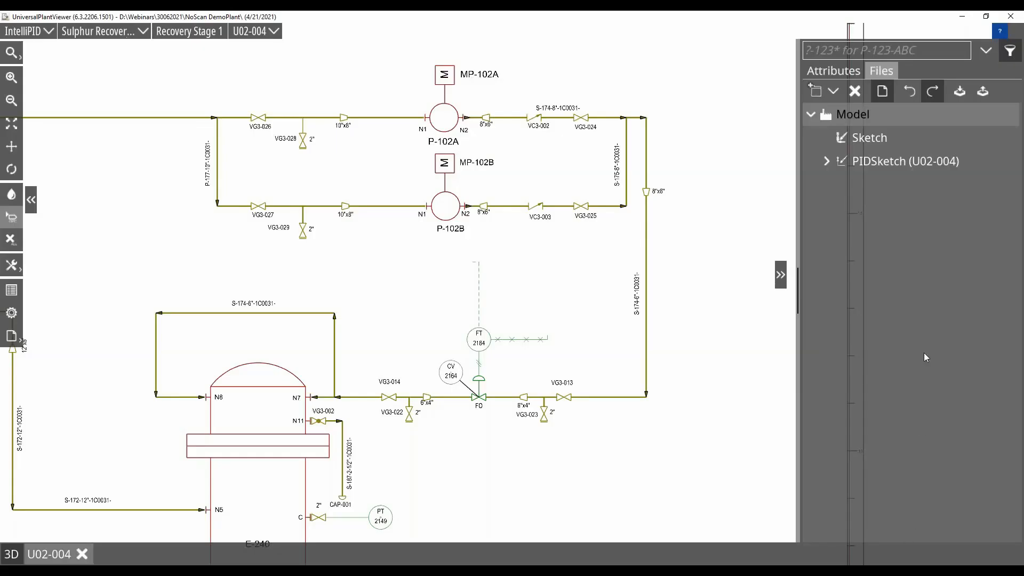
pyautogui.click(985, 163)
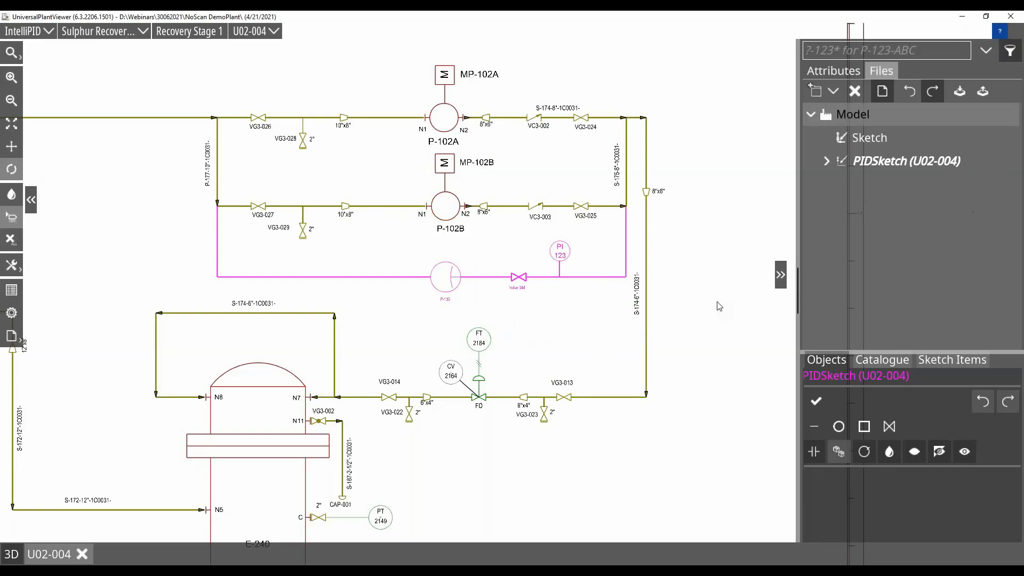
# Create a new report for the current P&ID and add the Name and Drawing_NAME attributes to it.
pyautogui.click(12, 341)
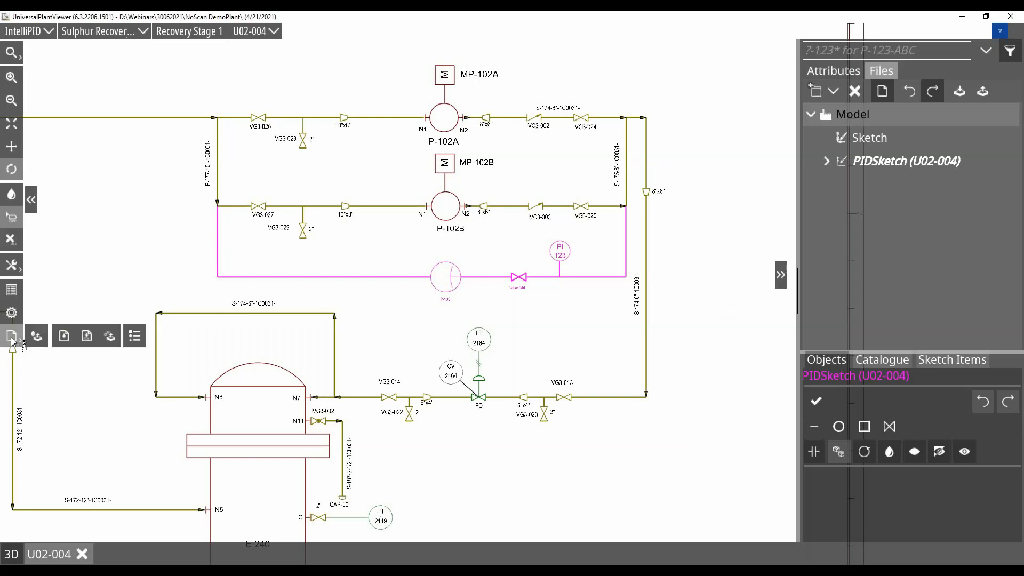
pyautogui.click(64, 338)
pyautogui.click(555, 409)
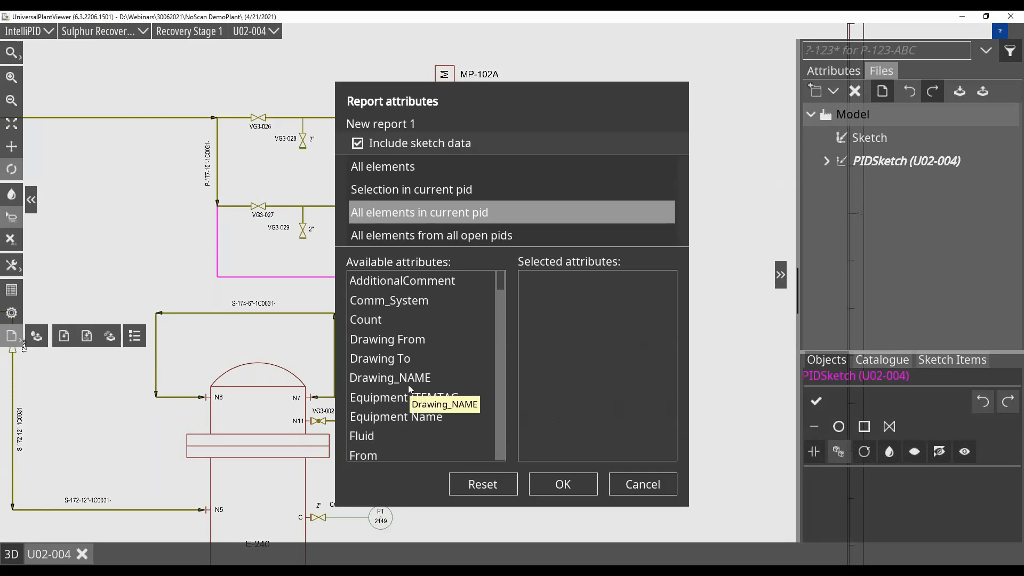
pyautogui.scroll(-10, 408, 385)
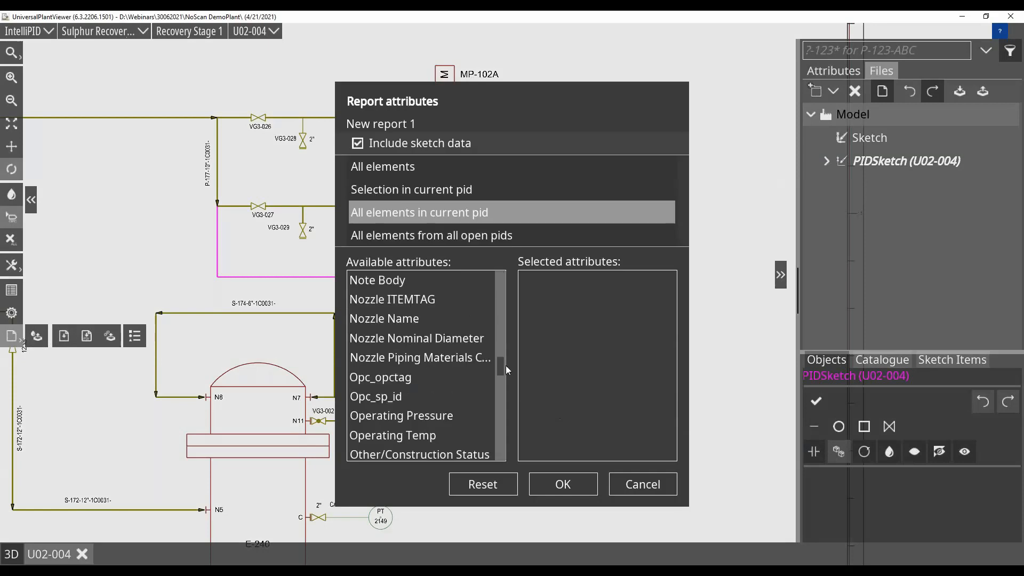
pyautogui.scroll(3, 501, 360)
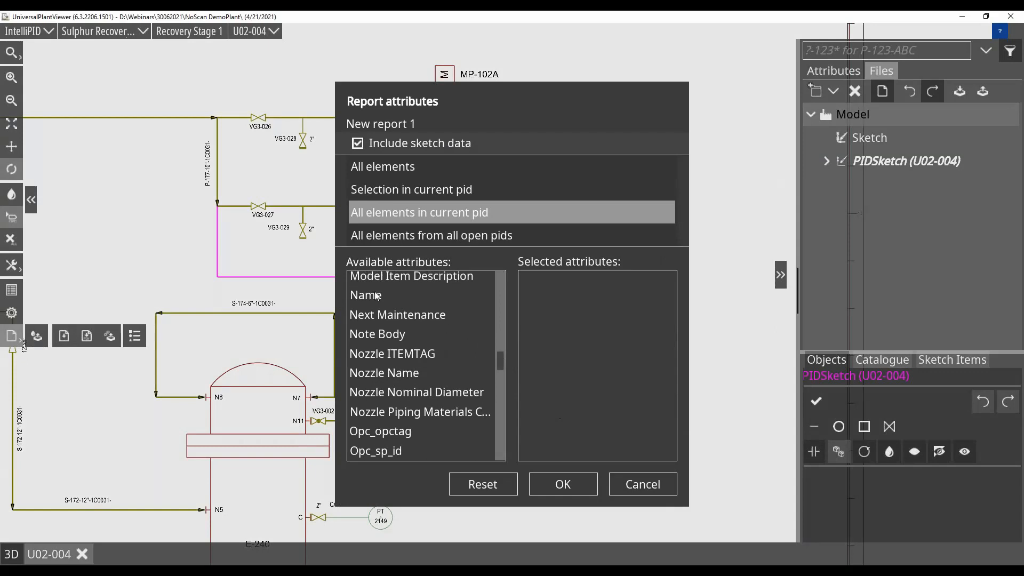
pyautogui.moveTo(388, 294); pyautogui.dragTo(539, 288)
pyautogui.moveTo(500, 369); pyautogui.dragTo(501, 278)
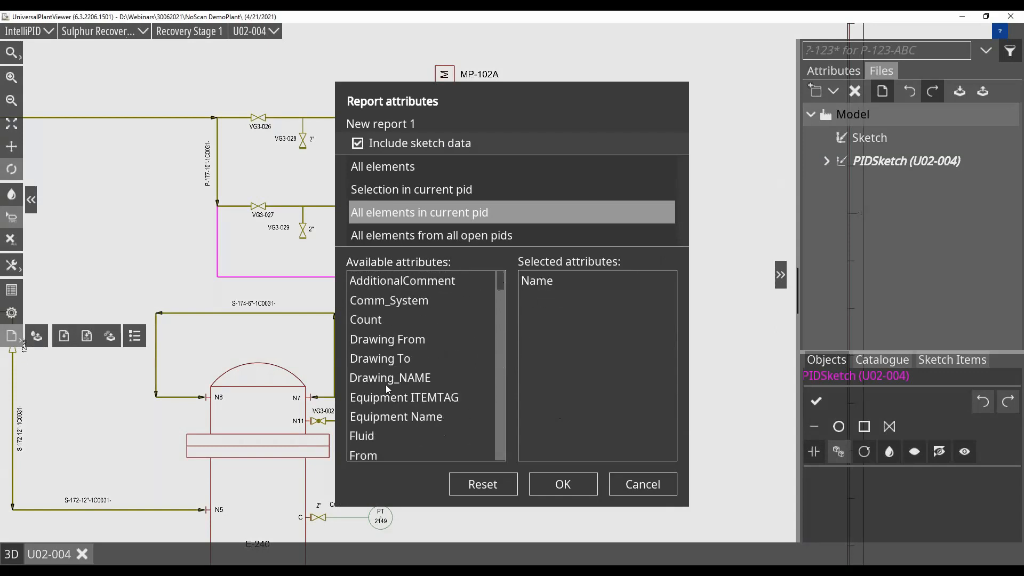
pyautogui.moveTo(386, 385); pyautogui.dragTo(541, 341)
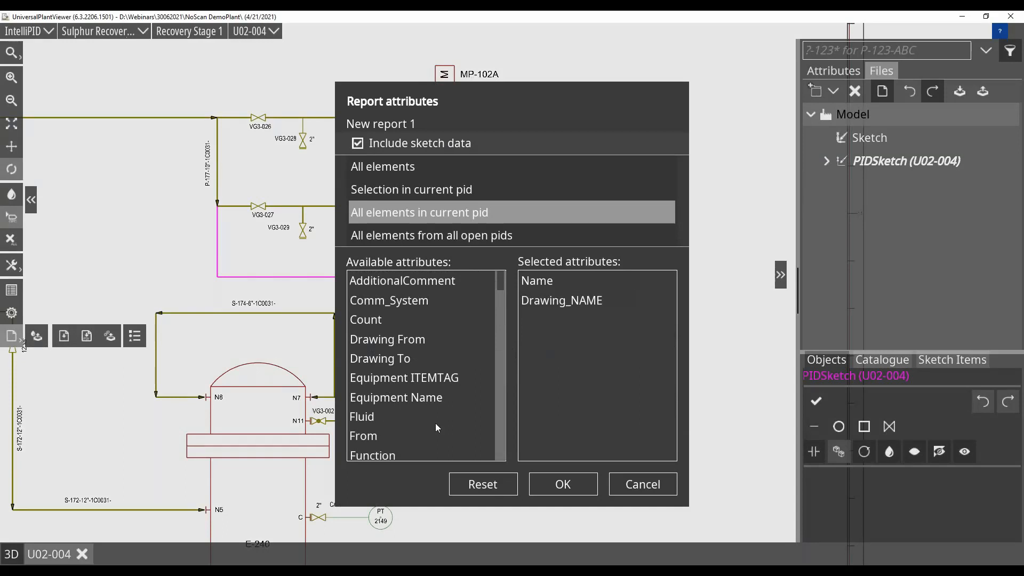
# Add the Symbol_Name and SketchItem attributes to the report and generate it.
pyautogui.scroll(-9, 420, 405)
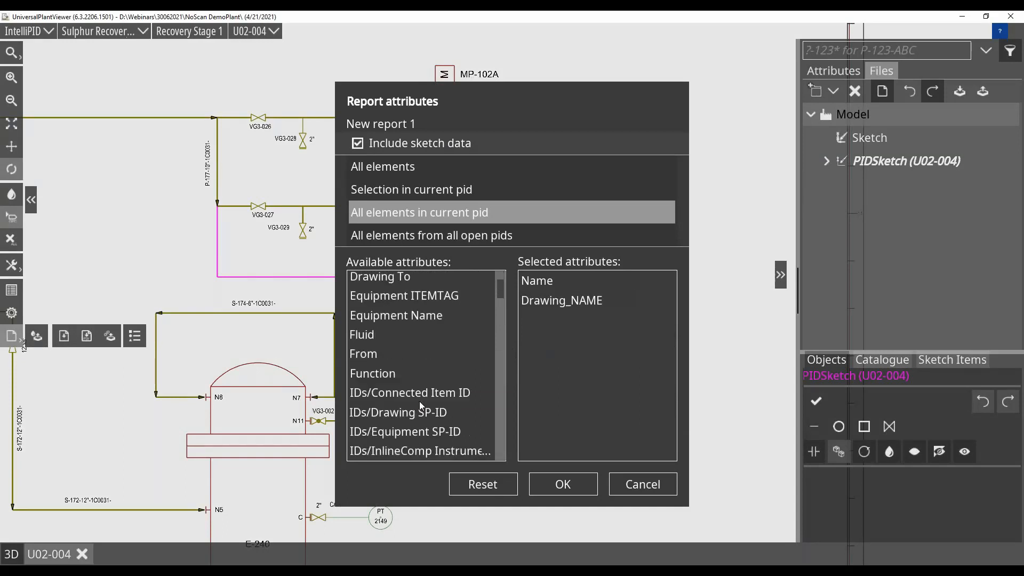
pyautogui.scroll(-2, 421, 406)
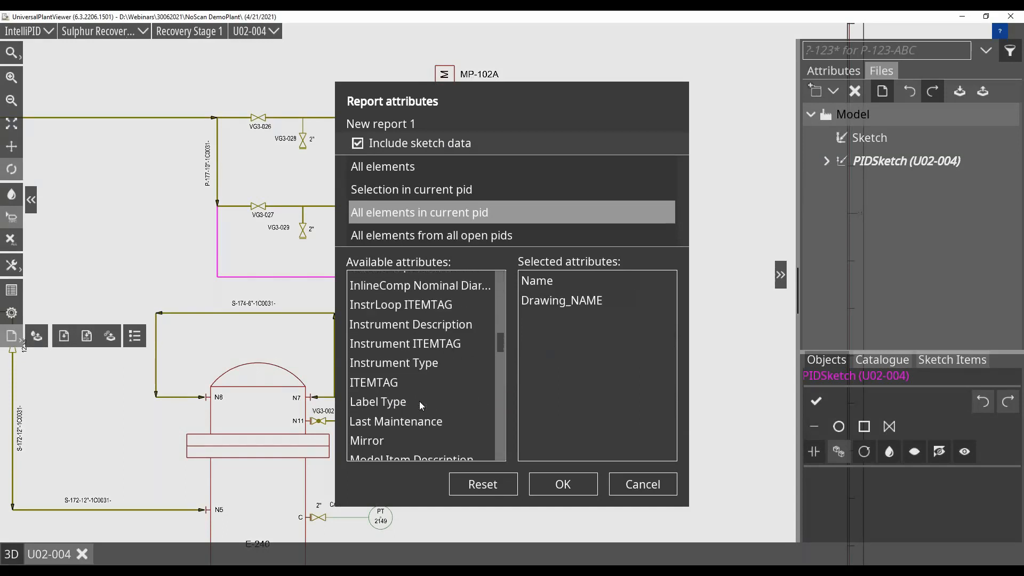
pyautogui.scroll(-5, 419, 401)
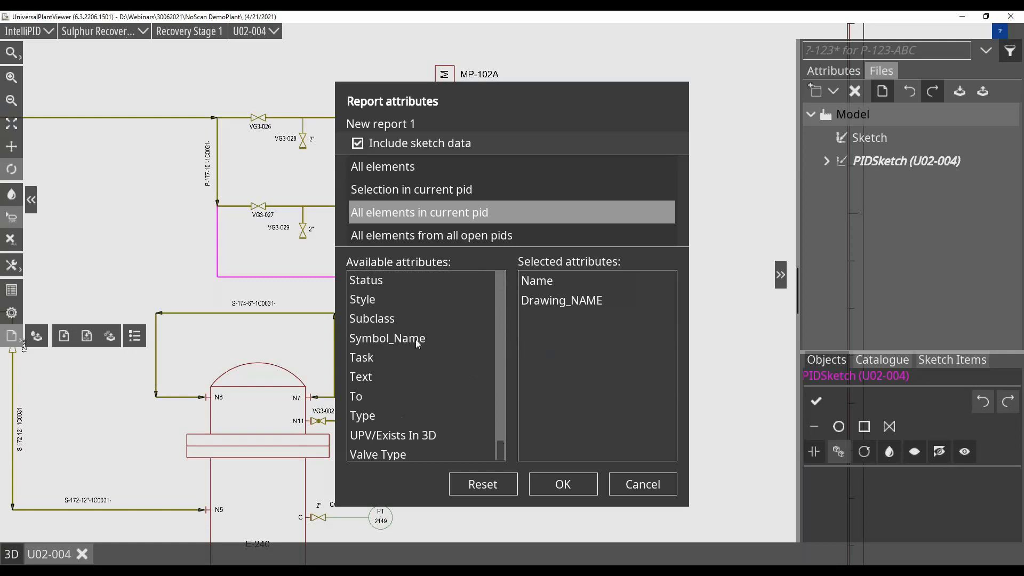
pyautogui.moveTo(415, 339); pyautogui.dragTo(538, 341)
pyautogui.moveTo(497, 449); pyautogui.dragTo(500, 433)
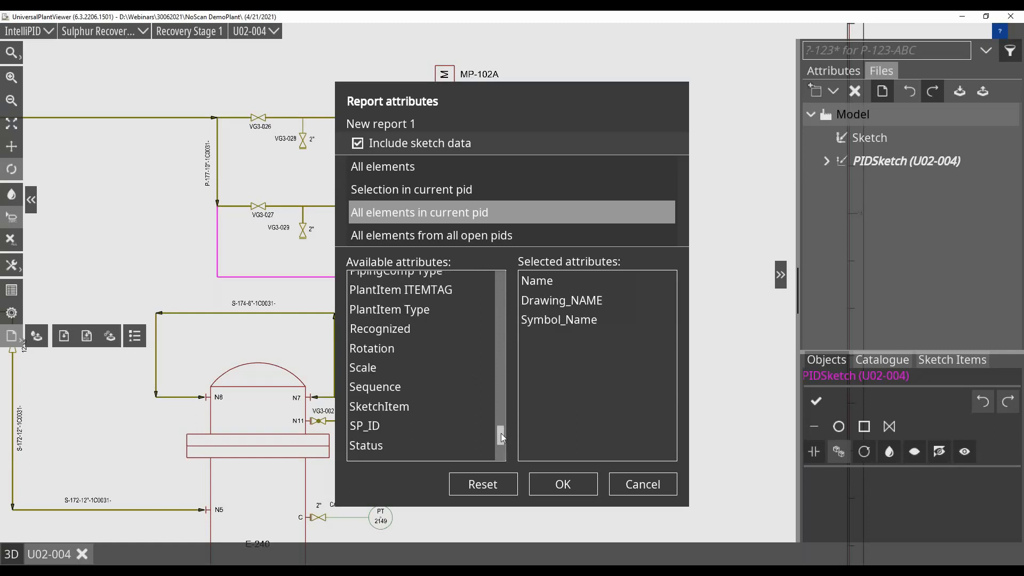
pyautogui.moveTo(385, 407); pyautogui.dragTo(534, 344)
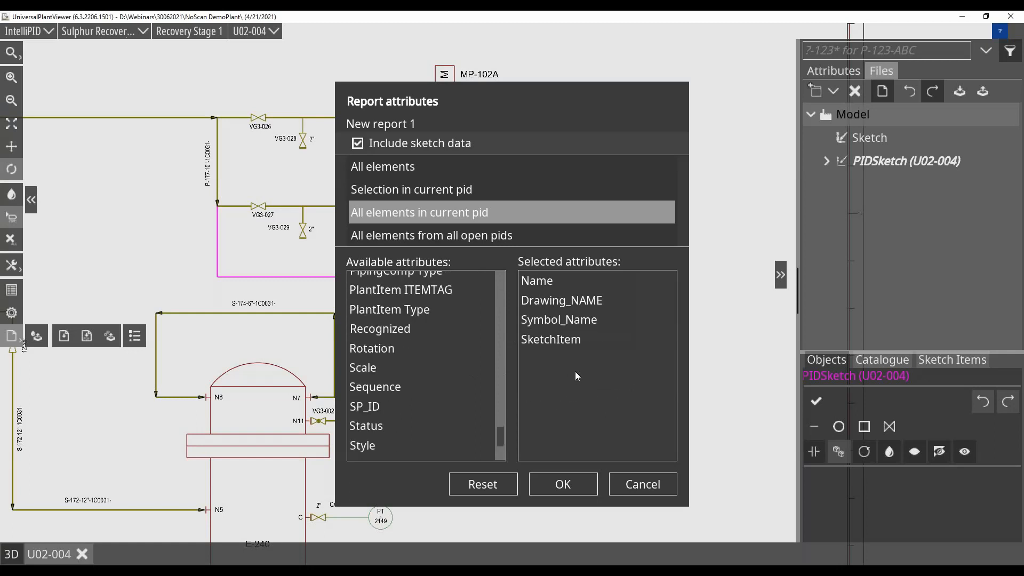
pyautogui.click(565, 485)
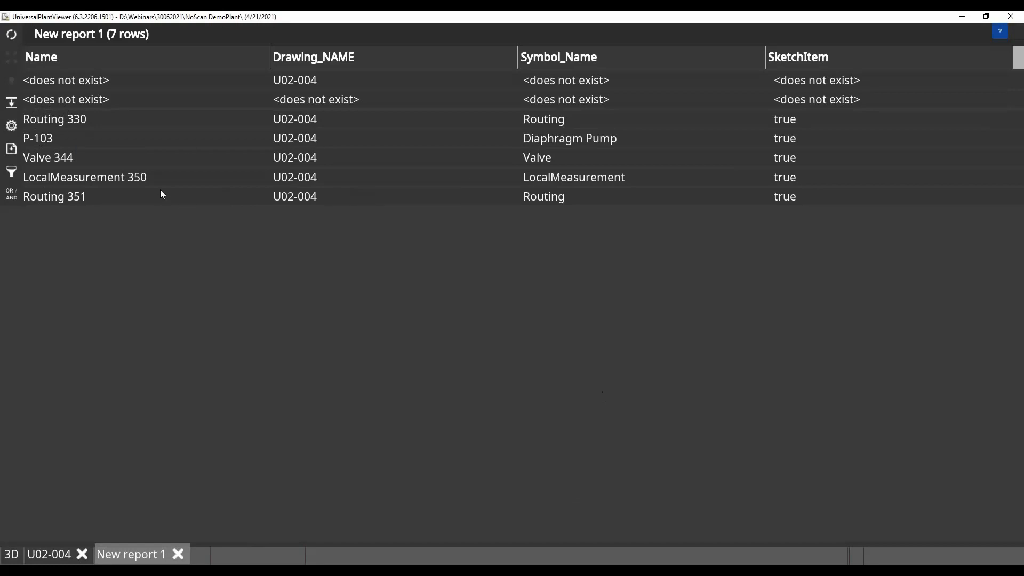
# Locate LocalMeasurement 350 and P-103 in the drawing from their report rows, returning to the report after each.
pyautogui.click(98, 178)
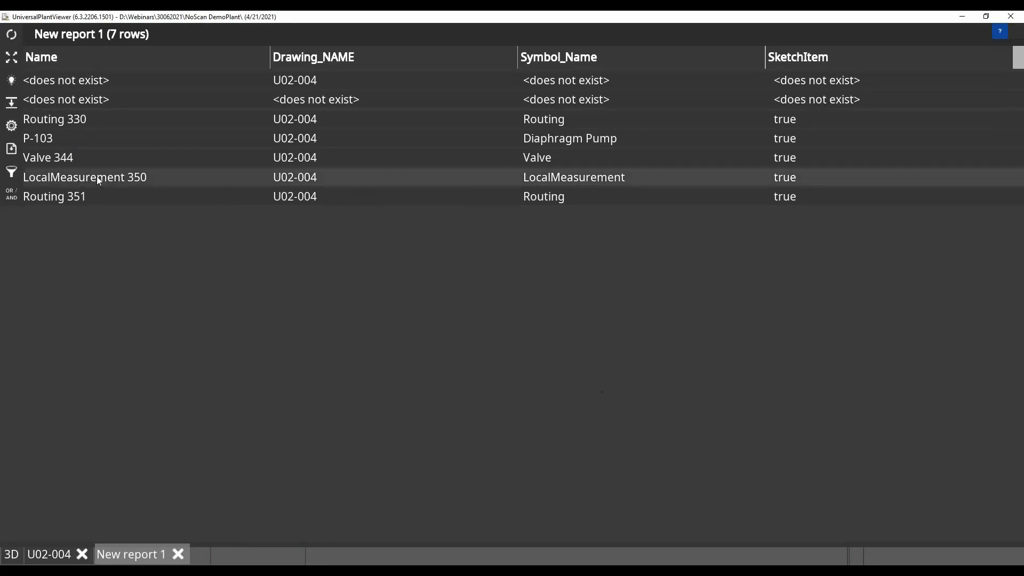
pyautogui.click(140, 556)
pyautogui.click(35, 139)
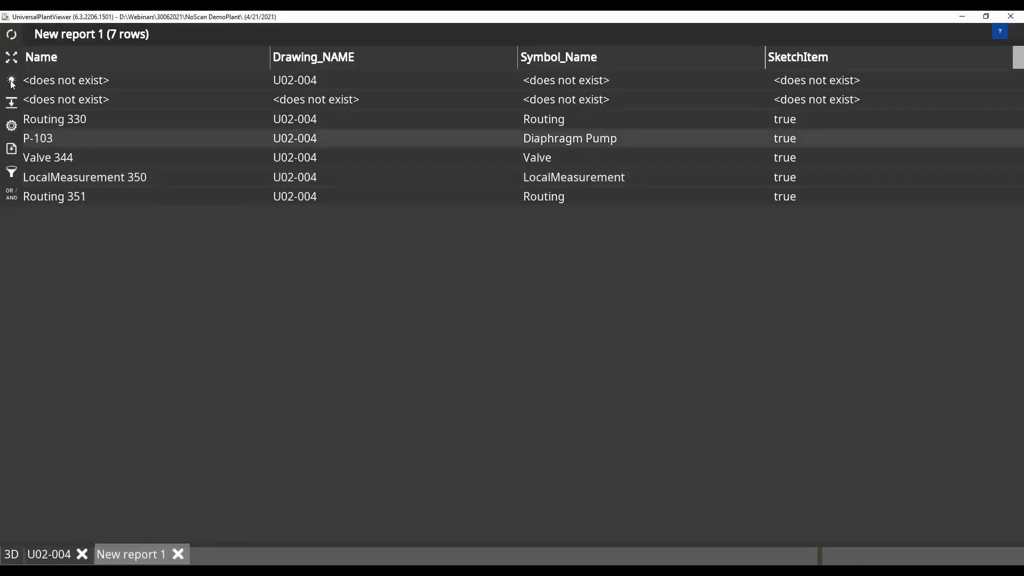
pyautogui.click(12, 58)
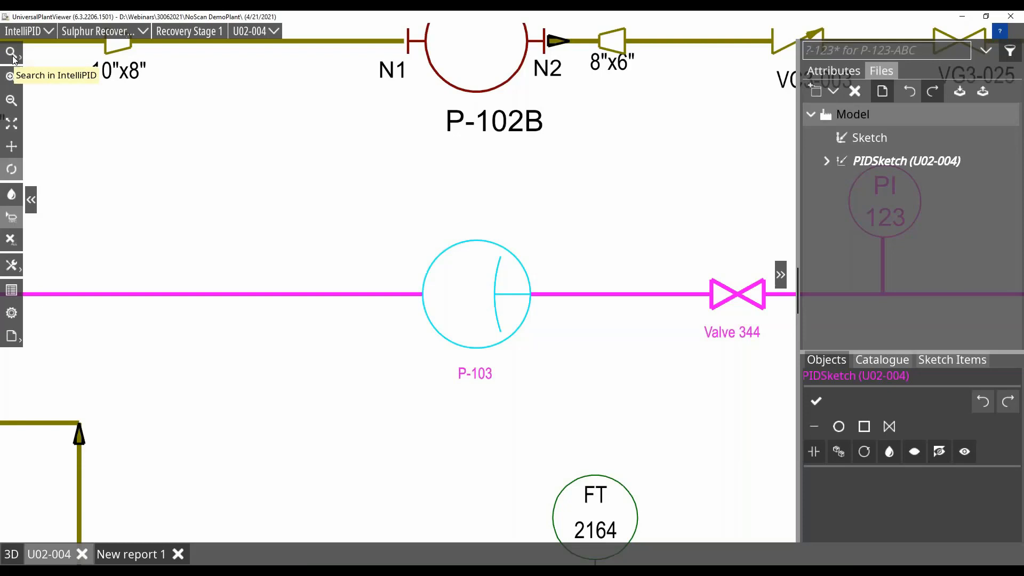
pyautogui.click(140, 554)
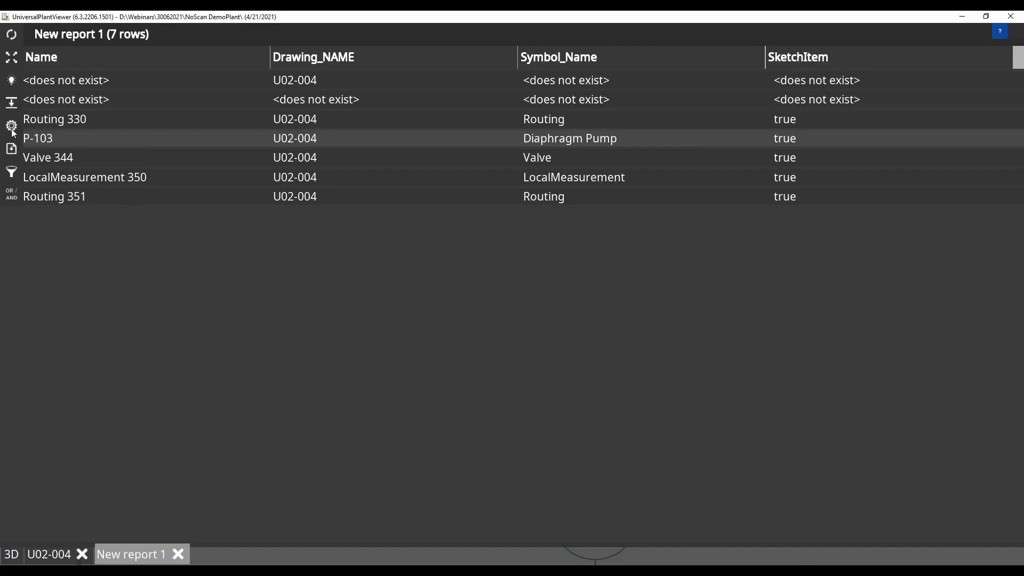
# Close the report and export drawing U02-004 as U02-004.pdf with the As shown color mode into the Sketches folder.
pyautogui.click(178, 554)
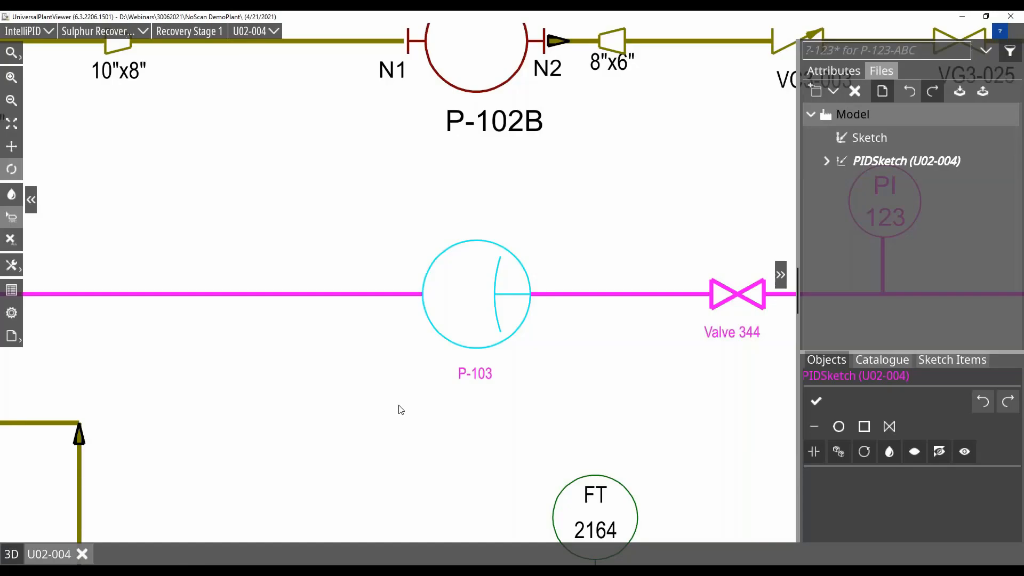
pyautogui.scroll(-2, 401, 410)
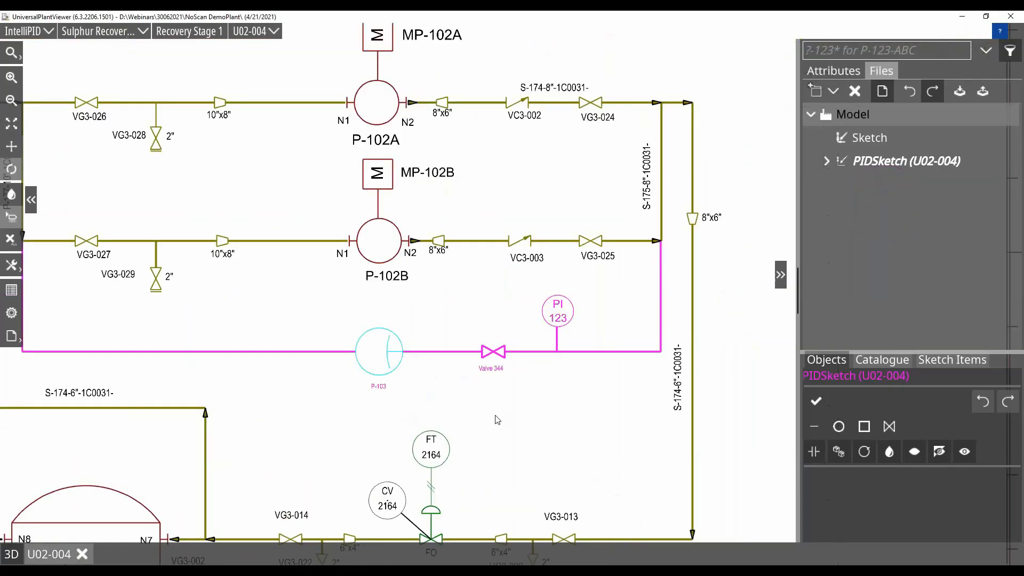
pyautogui.scroll(2, 497, 420)
pyautogui.moveTo(317, 430); pyautogui.dragTo(373, 378)
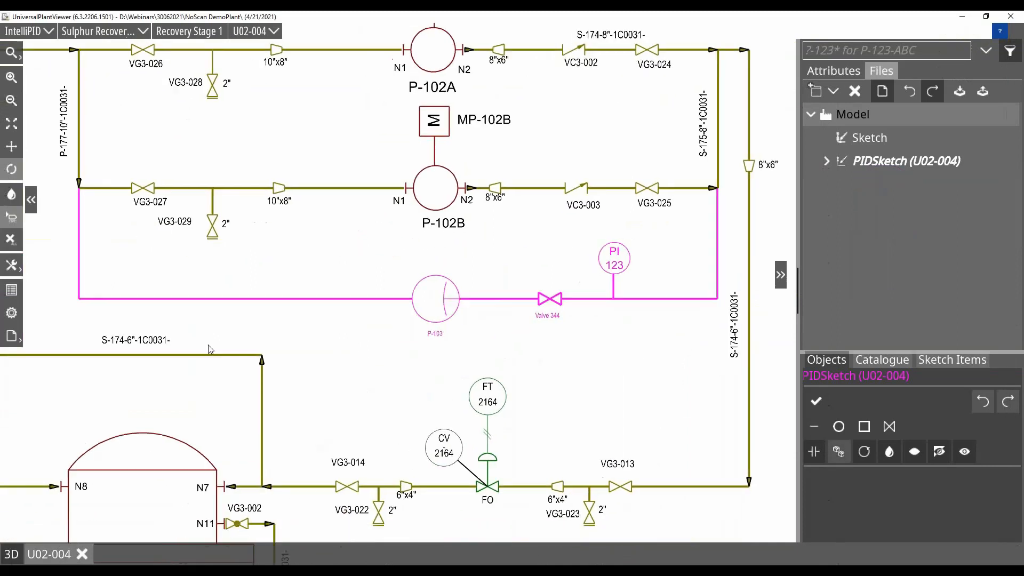
pyautogui.click(11, 336)
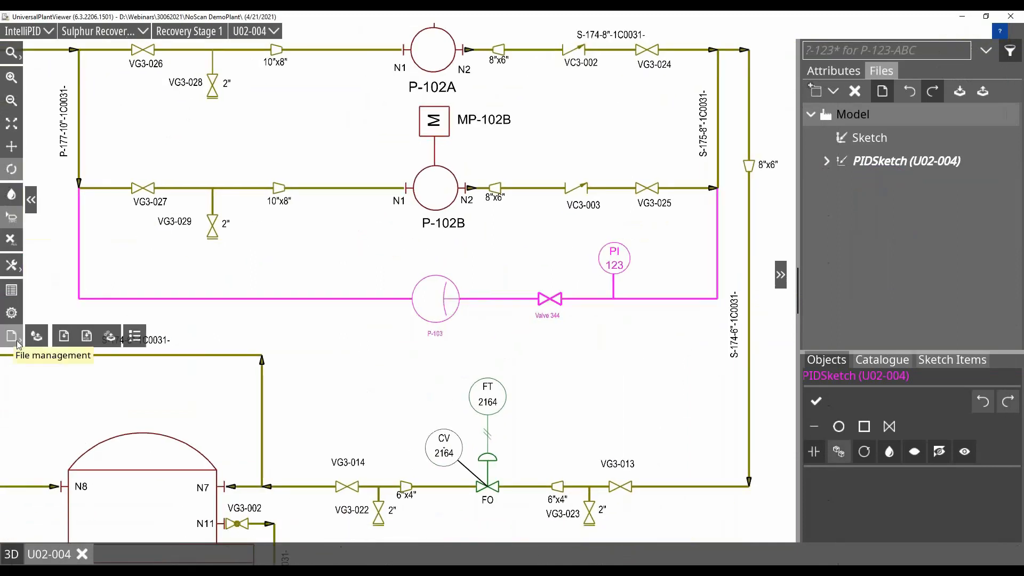
pyautogui.click(86, 336)
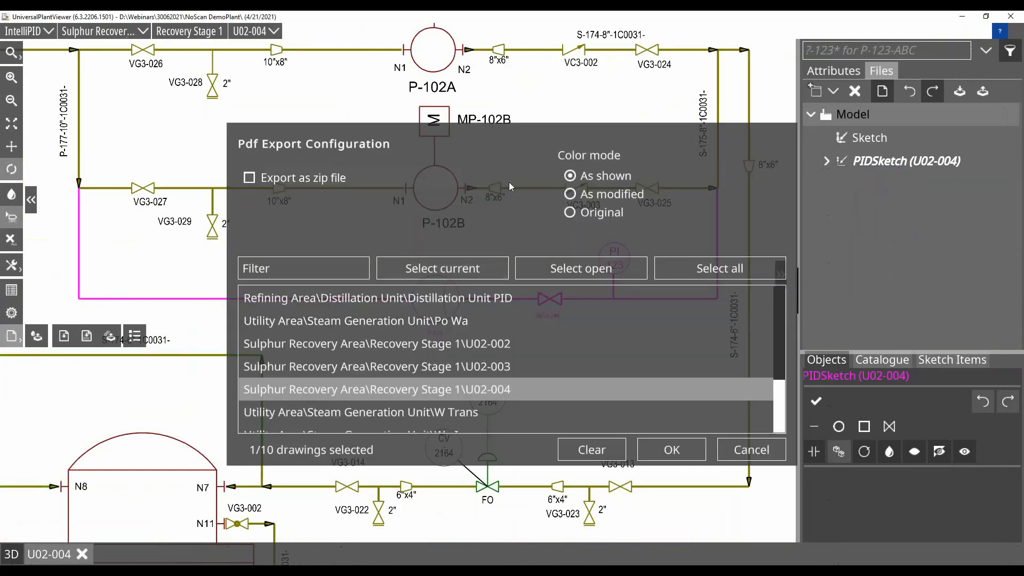
pyautogui.click(671, 450)
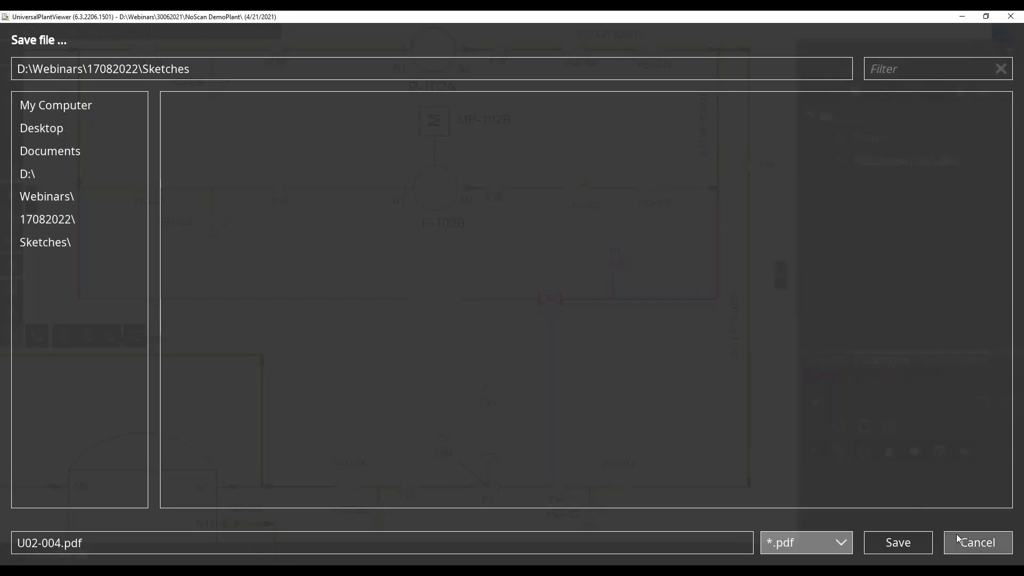
pyautogui.click(897, 546)
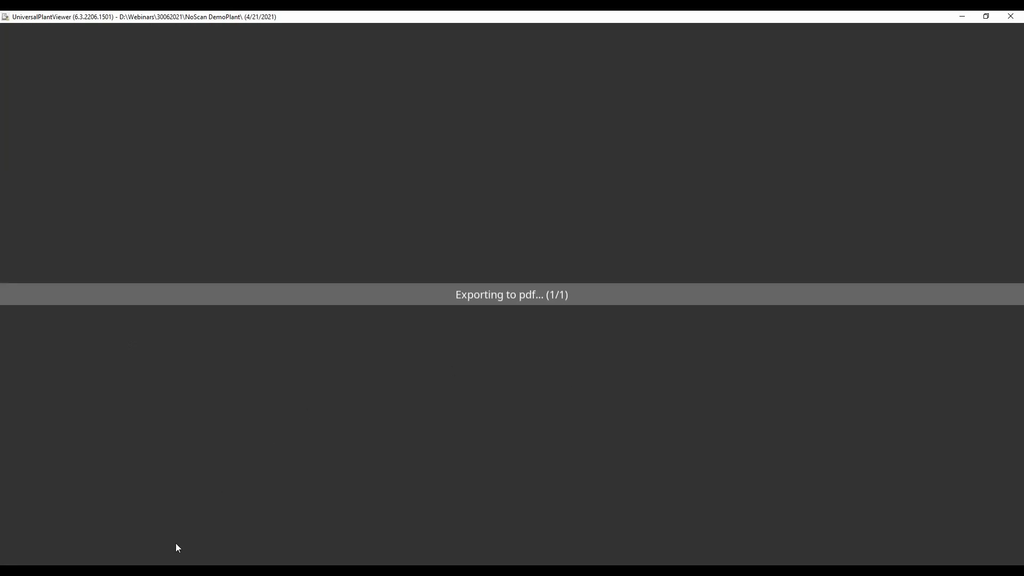
# Switch to UPV WebServices in the browser, minimize the plant viewer, and widen and reposition the browser window.
pyautogui.moveTo(117, 570)
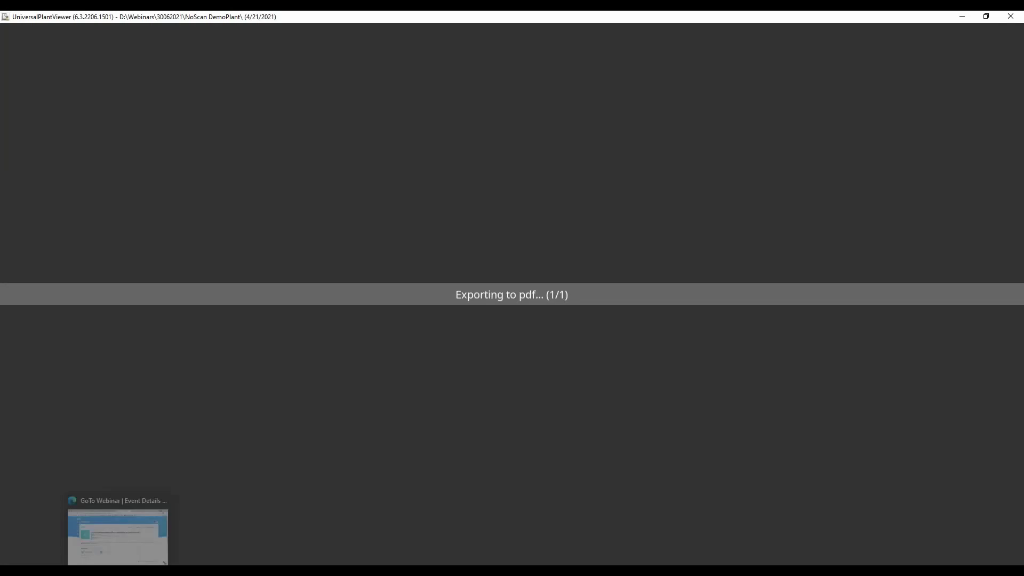
pyautogui.click(117, 531)
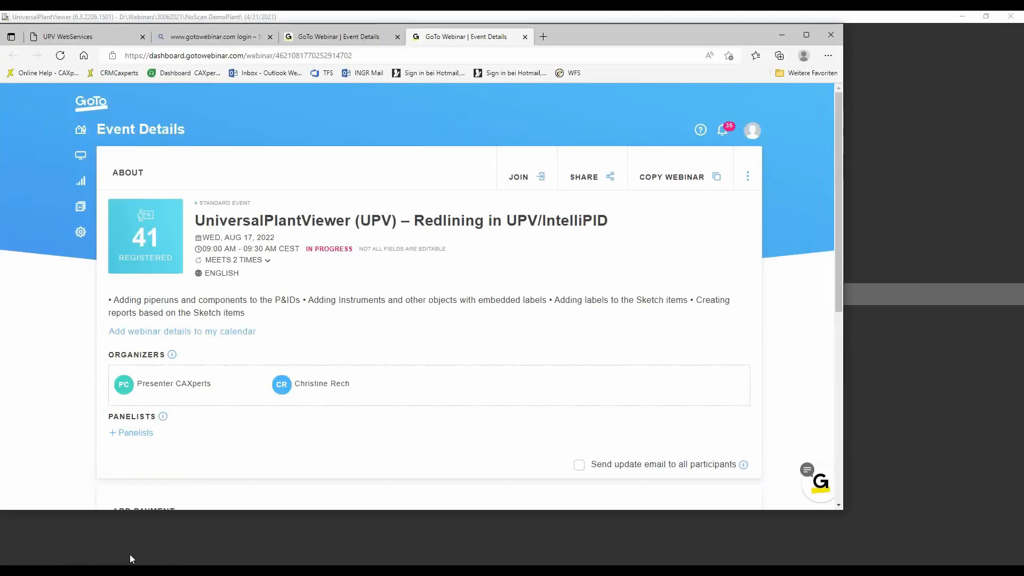
pyautogui.click(82, 38)
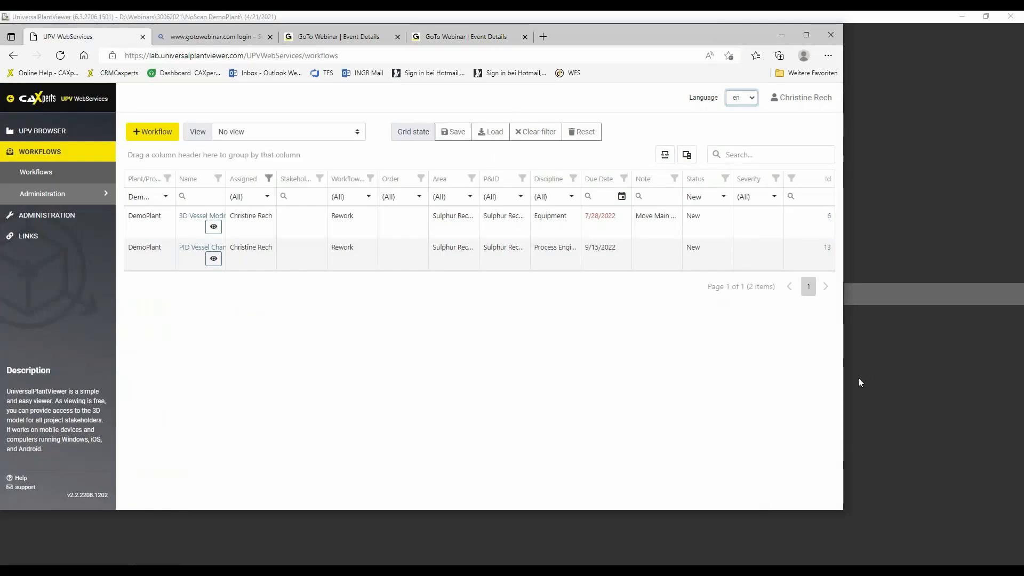
pyautogui.click(961, 16)
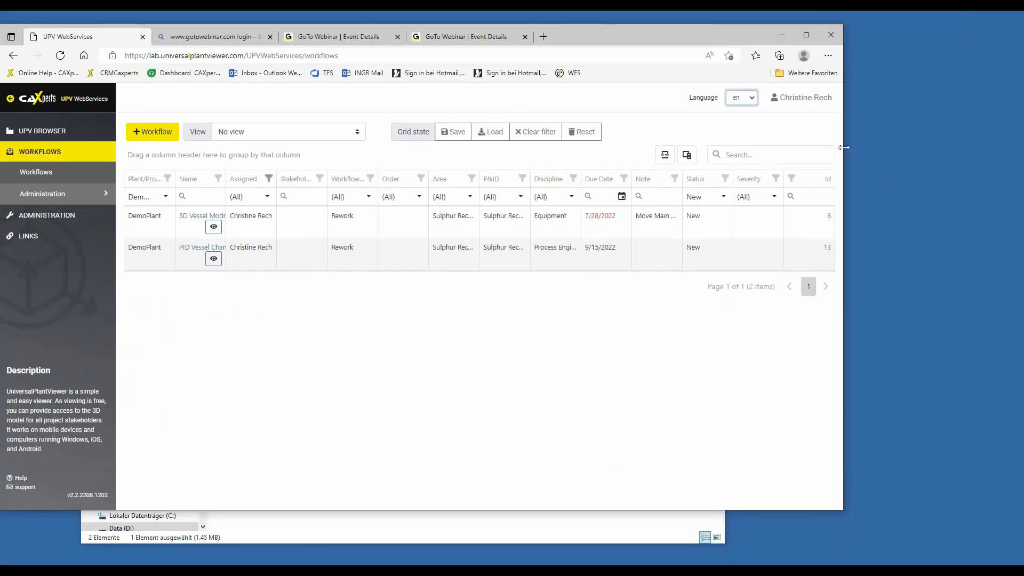
pyautogui.moveTo(843, 148); pyautogui.dragTo(968, 134)
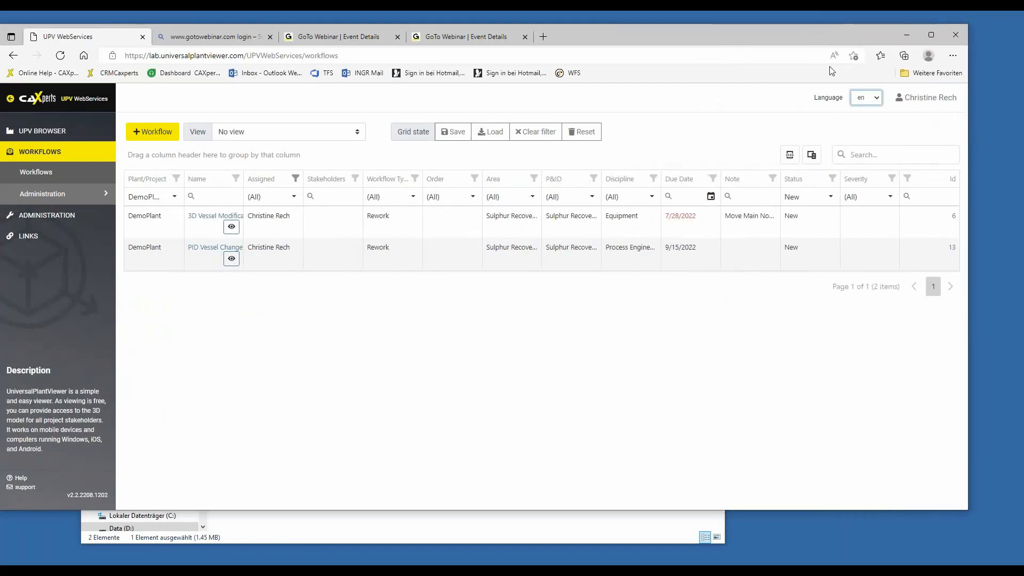
pyautogui.moveTo(757, 32); pyautogui.dragTo(779, 26)
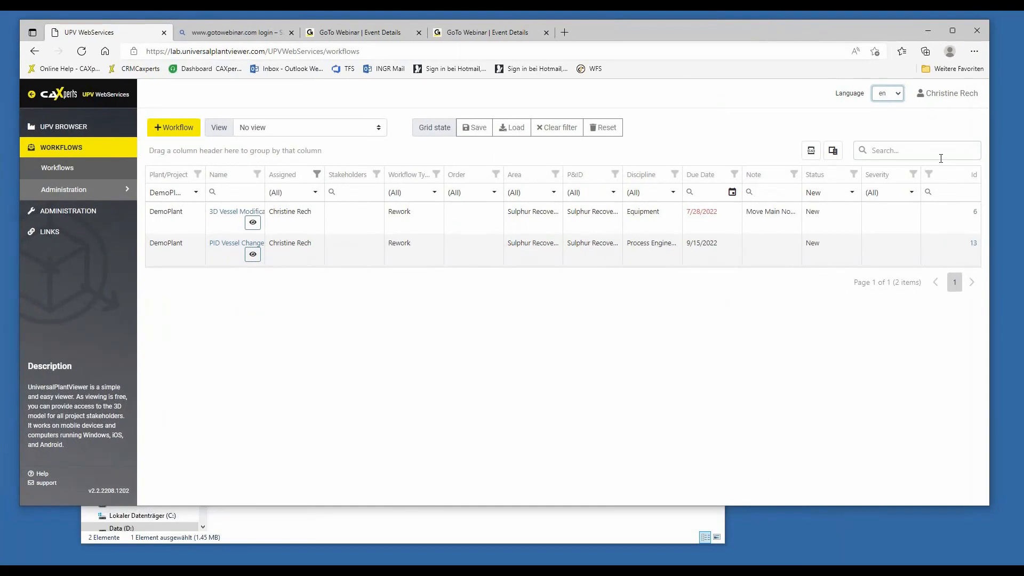
pyautogui.moveTo(988, 118); pyautogui.dragTo(1006, 119)
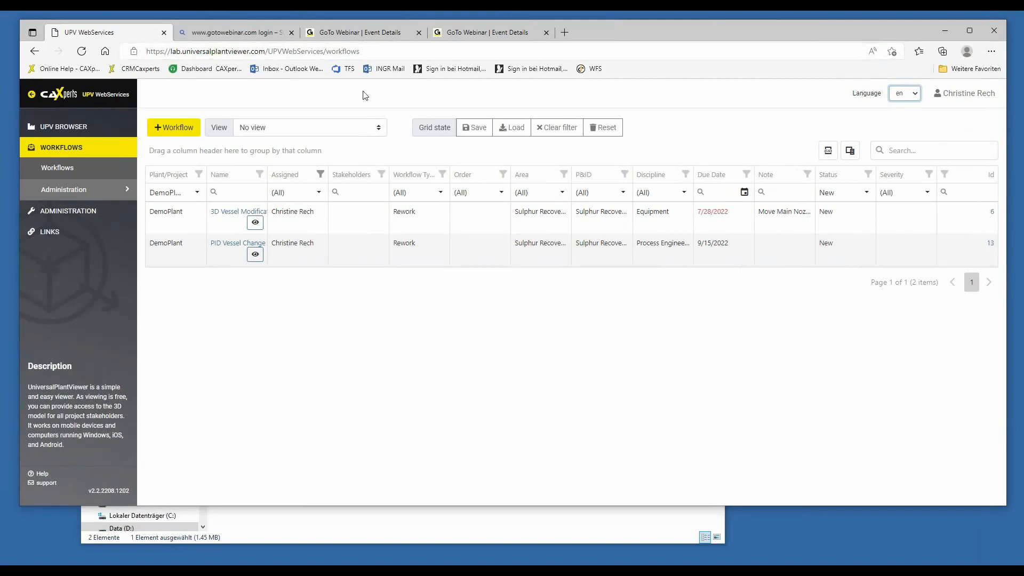
pyautogui.click(101, 213)
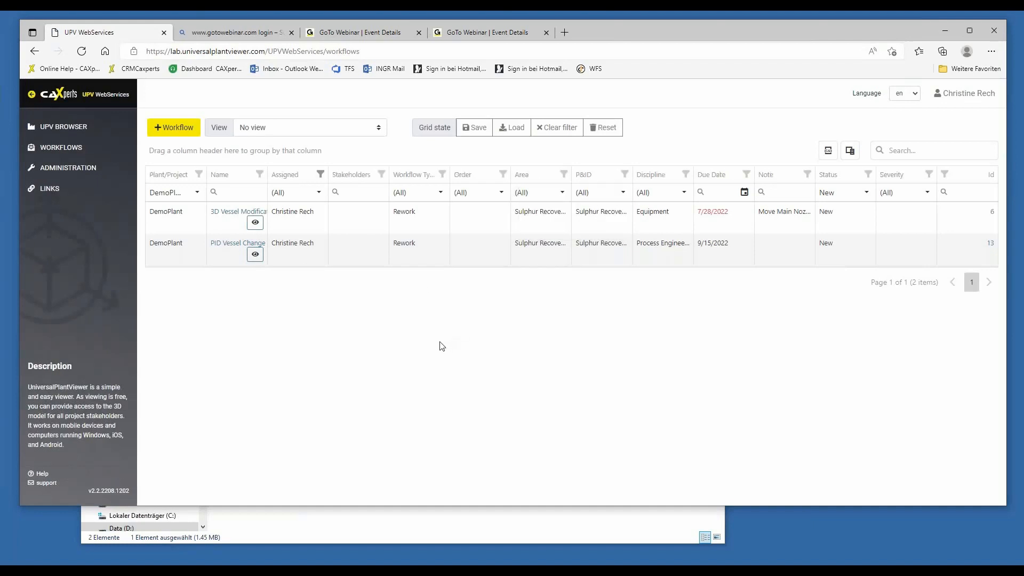
# Create a new workflow named Pump Rework 1 for the DemoPlant project.
pyautogui.click(184, 129)
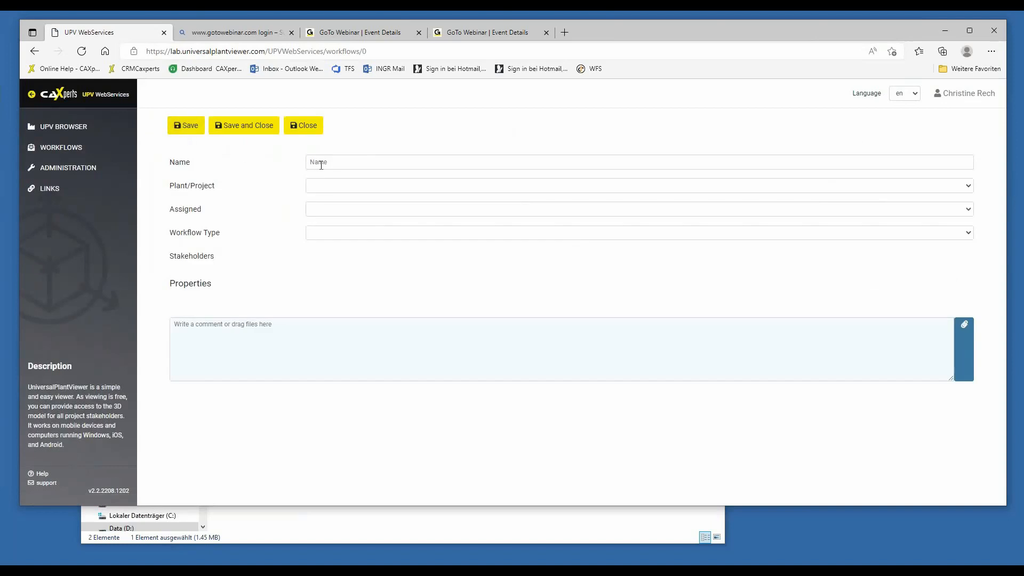
pyautogui.click(321, 163)
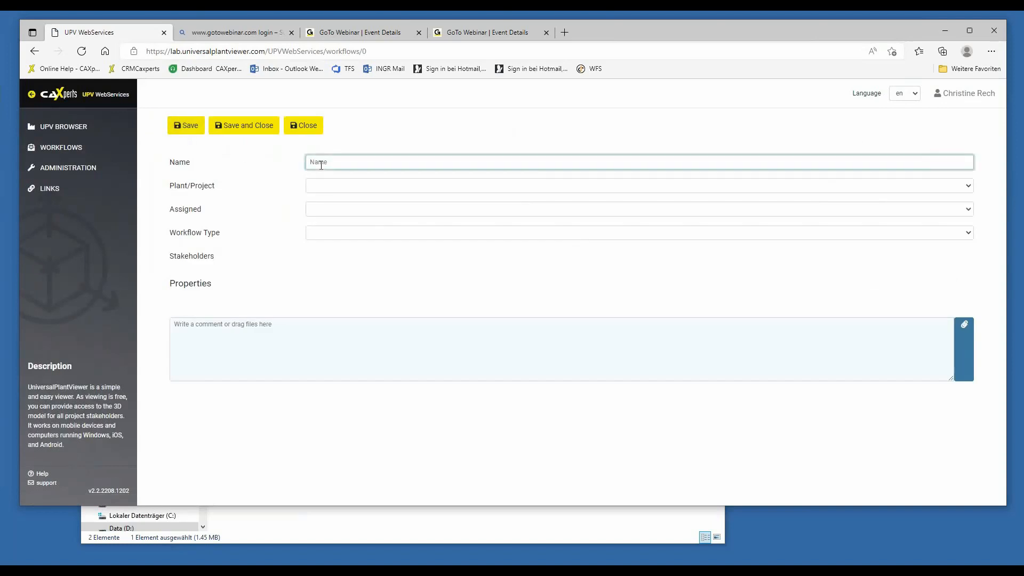
pyautogui.write('Pump Rework 1')
pyautogui.click(331, 189)
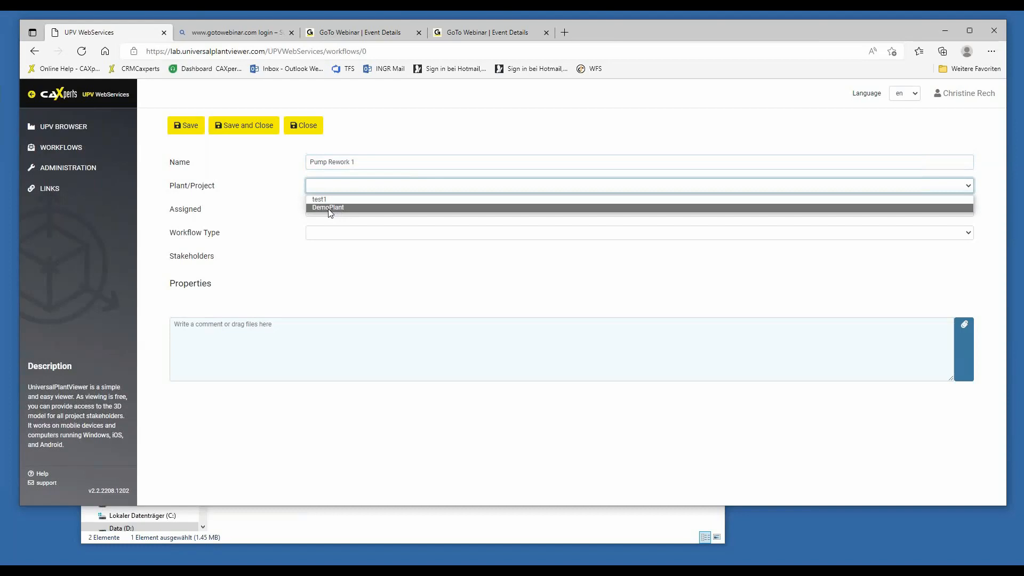
pyautogui.click(329, 208)
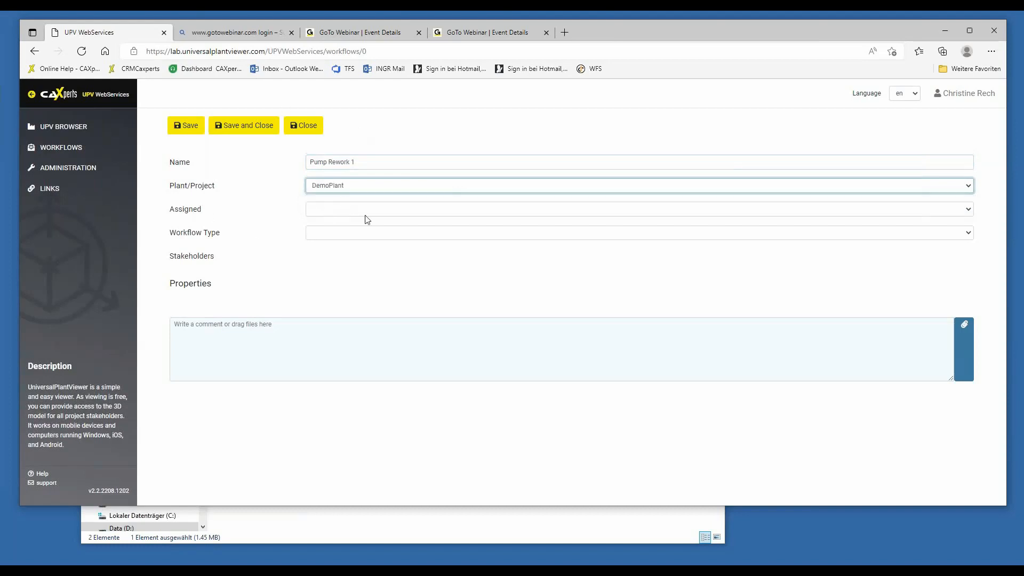
# Assign the workflow to the signed-in user and set its workflow type to Rework.
pyautogui.click(331, 214)
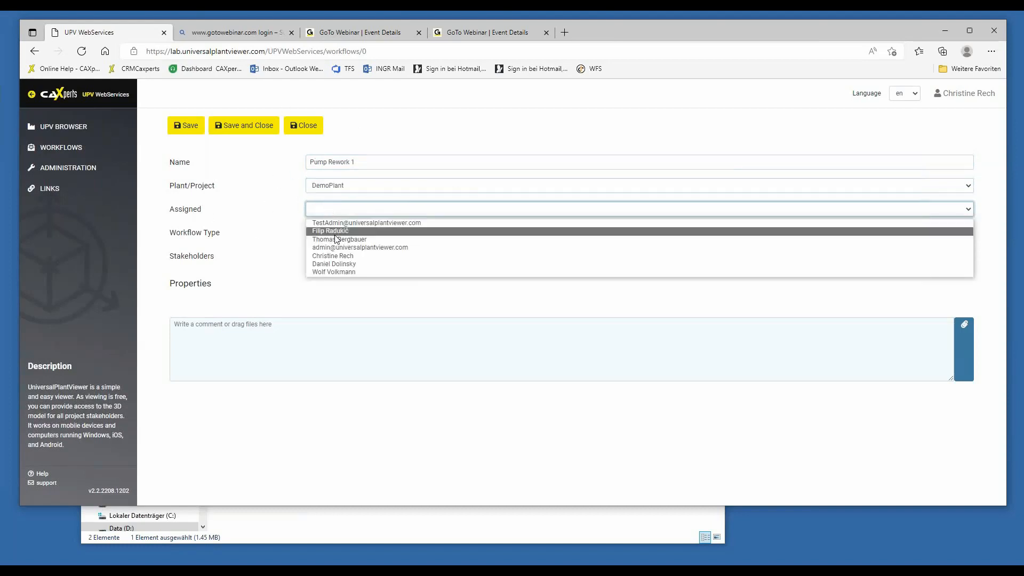
pyautogui.click(331, 257)
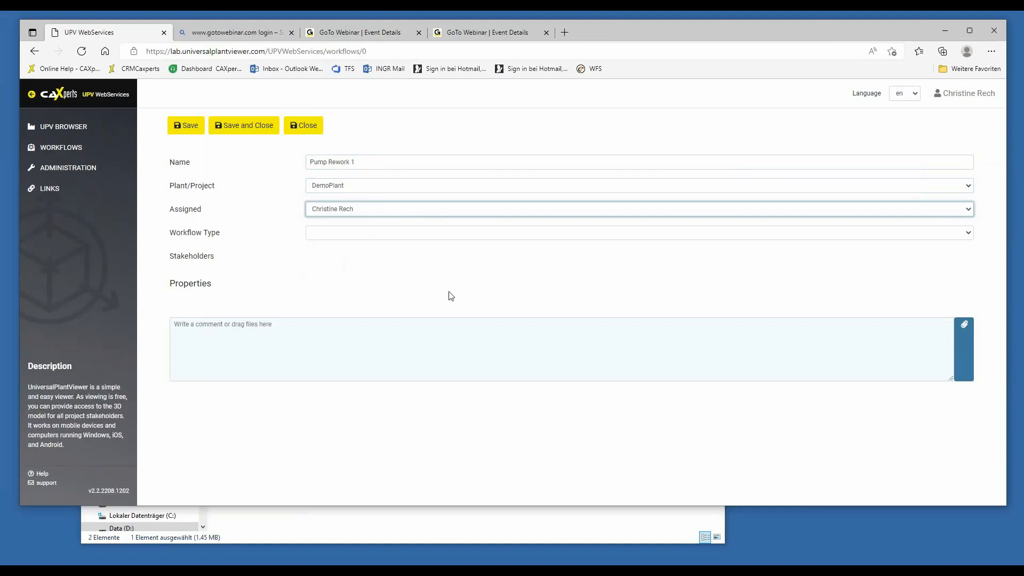
pyautogui.click(347, 238)
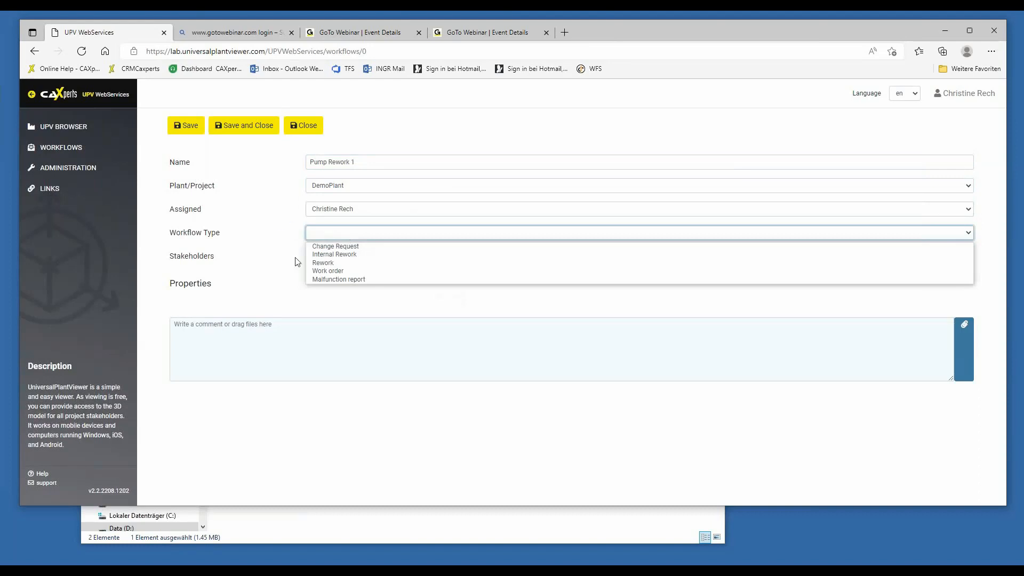
pyautogui.click(327, 264)
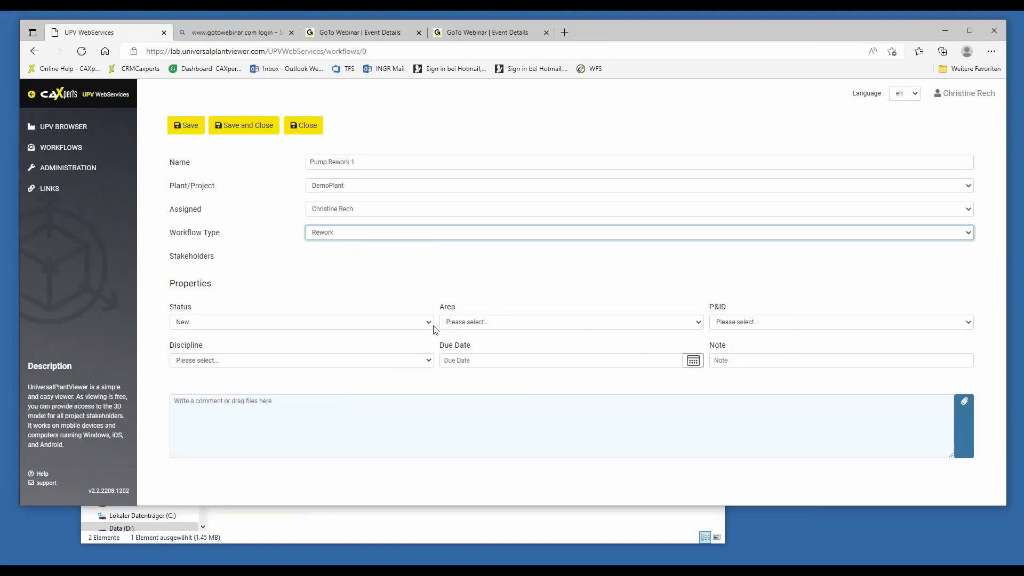
# Set the discipline to Process Engineering, the area to Sulphur Recovery Area-A and the P&ID to Sulphur Recovery Area/Recovery Stage 1/U02-004.
pyautogui.click(430, 361)
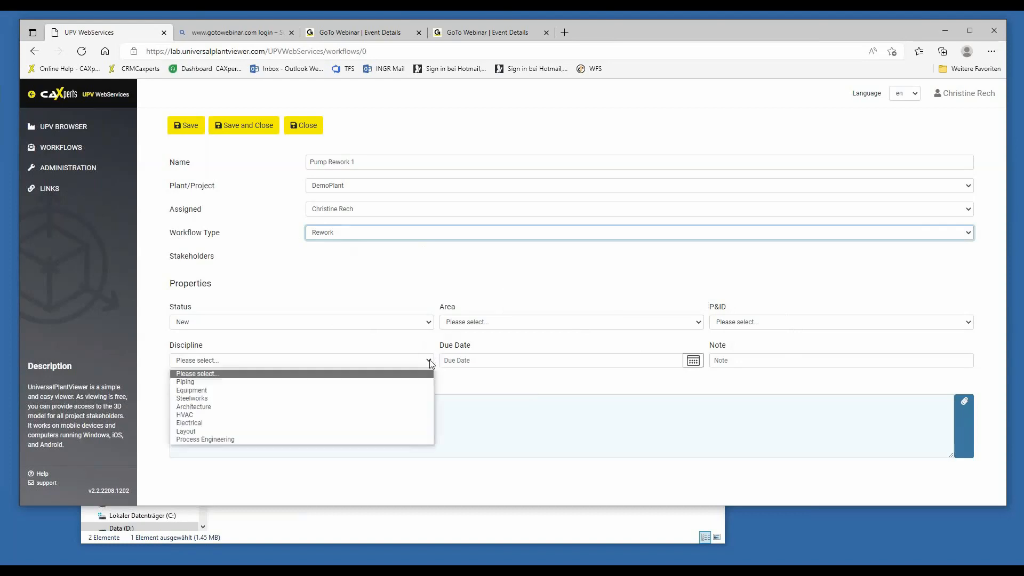
pyautogui.click(271, 441)
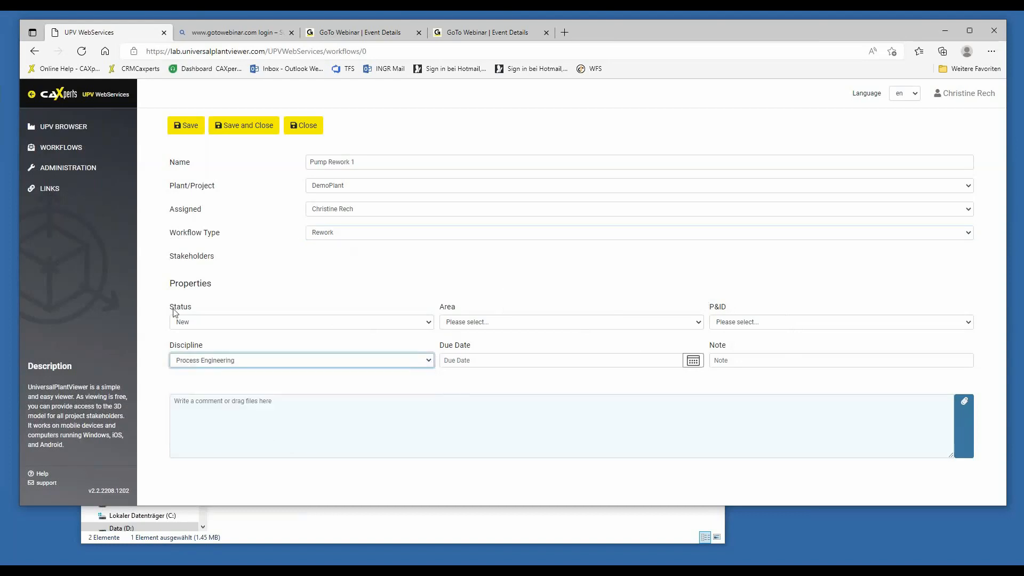
pyautogui.click(551, 323)
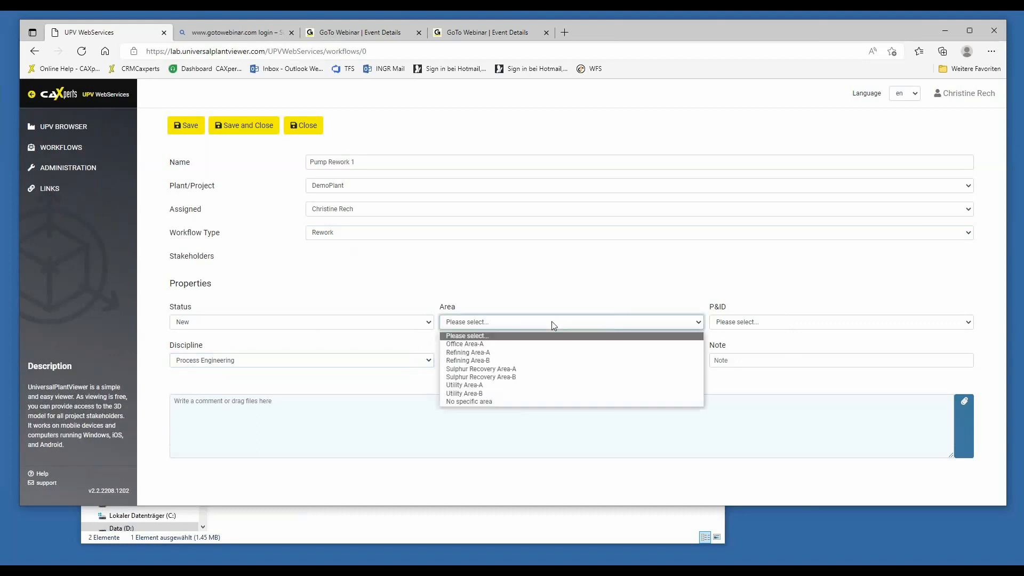
pyautogui.click(523, 366)
pyautogui.click(723, 324)
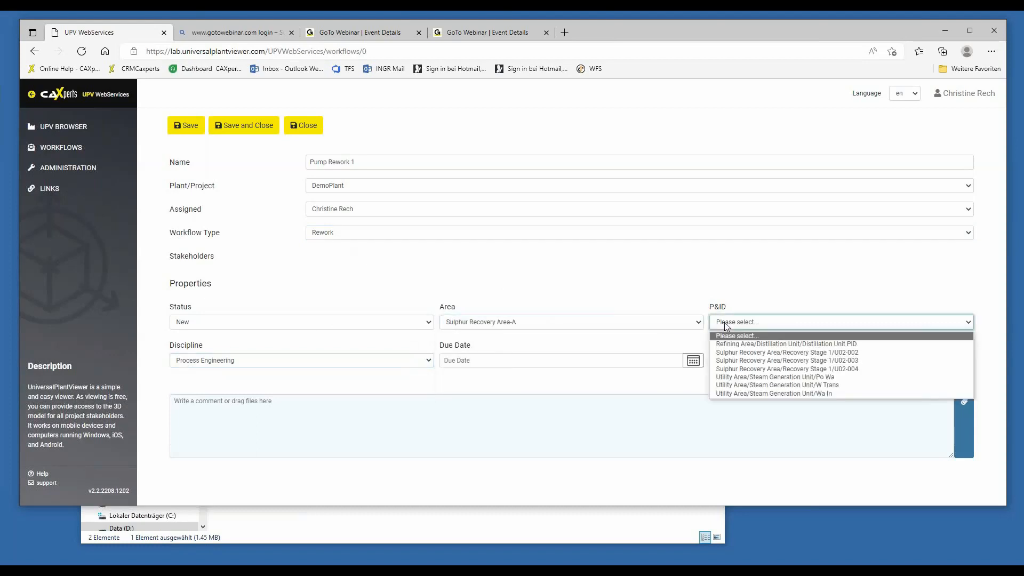
pyautogui.click(826, 371)
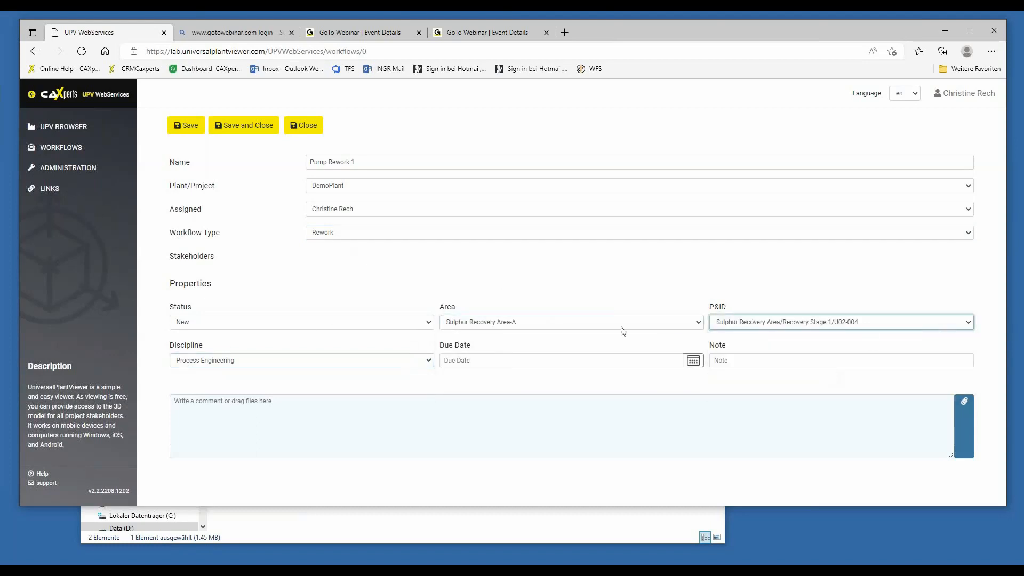
# Set the workflow's due date to 2022-08-20 and save the workflow.
pyautogui.click(691, 364)
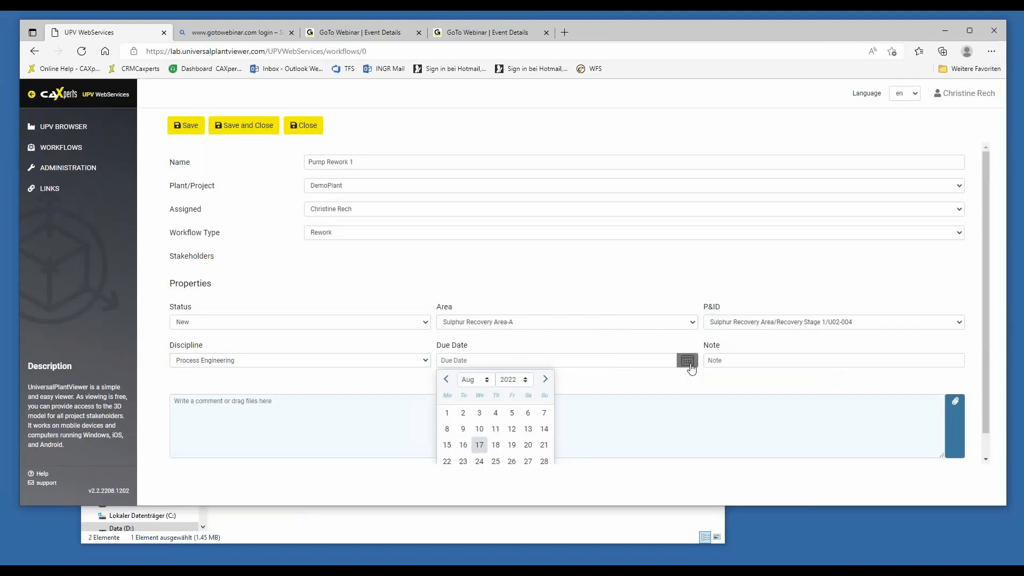
pyautogui.click(528, 445)
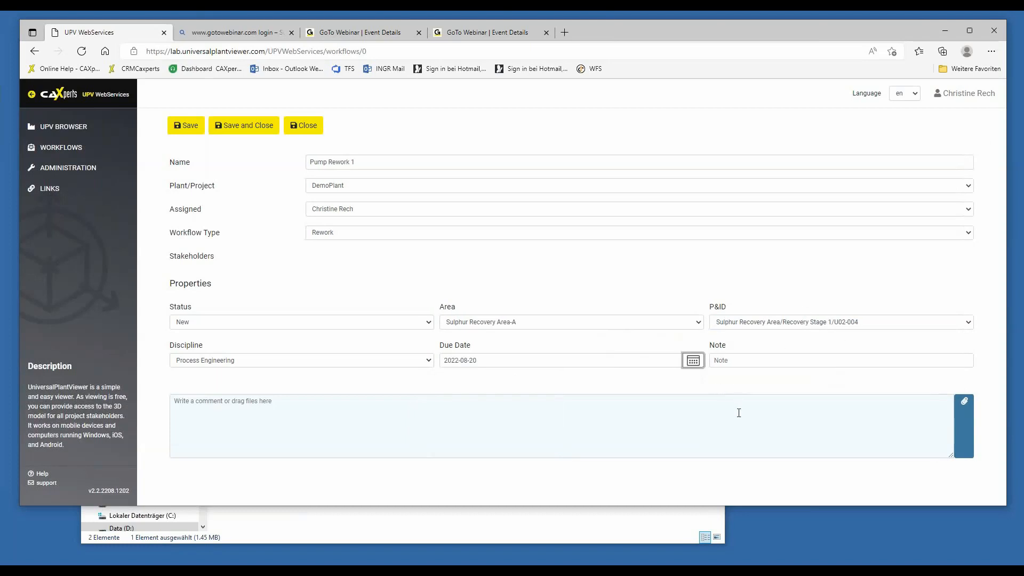
pyautogui.click(658, 411)
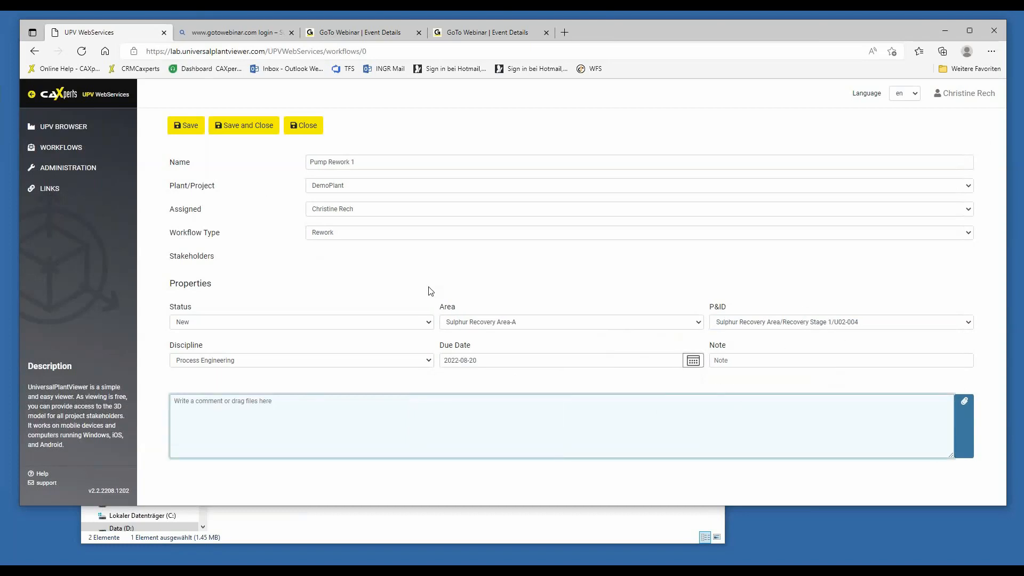
pyautogui.click(189, 128)
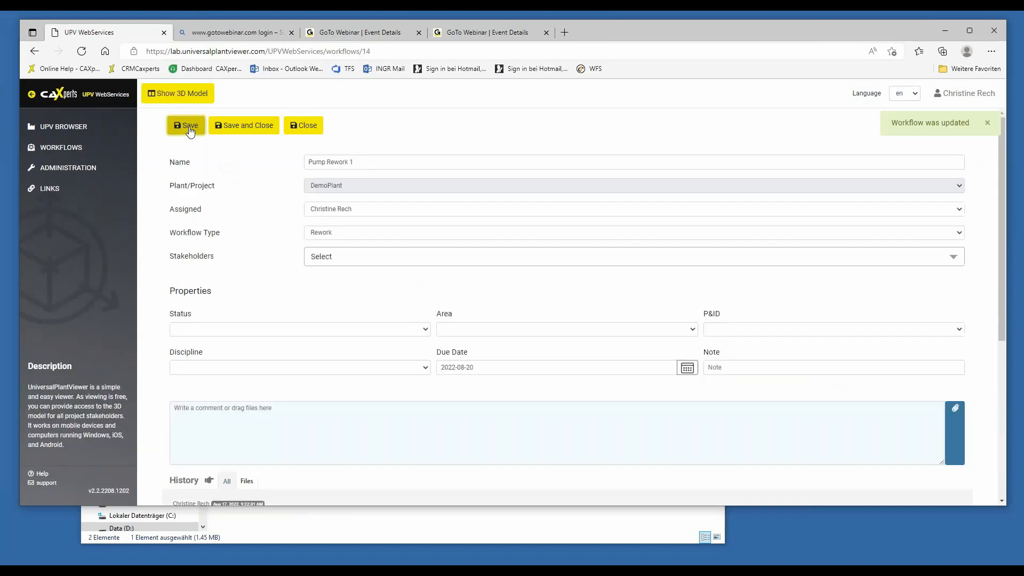
# Reopen the Pump Rework 1 workflow from the workflow list, set its due date to 2022-09-09 and save it.
pyautogui.click(69, 149)
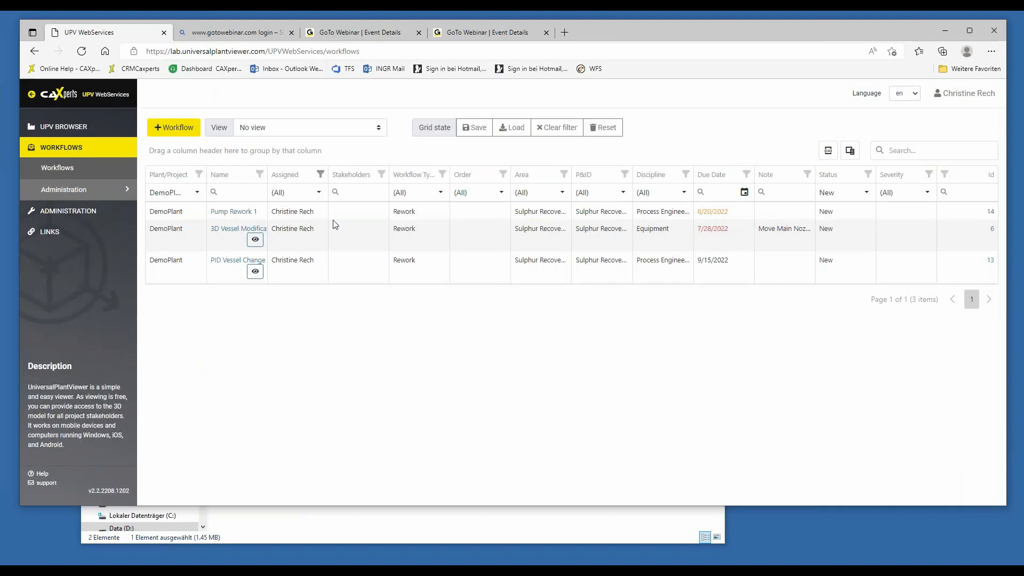
pyautogui.click(230, 211)
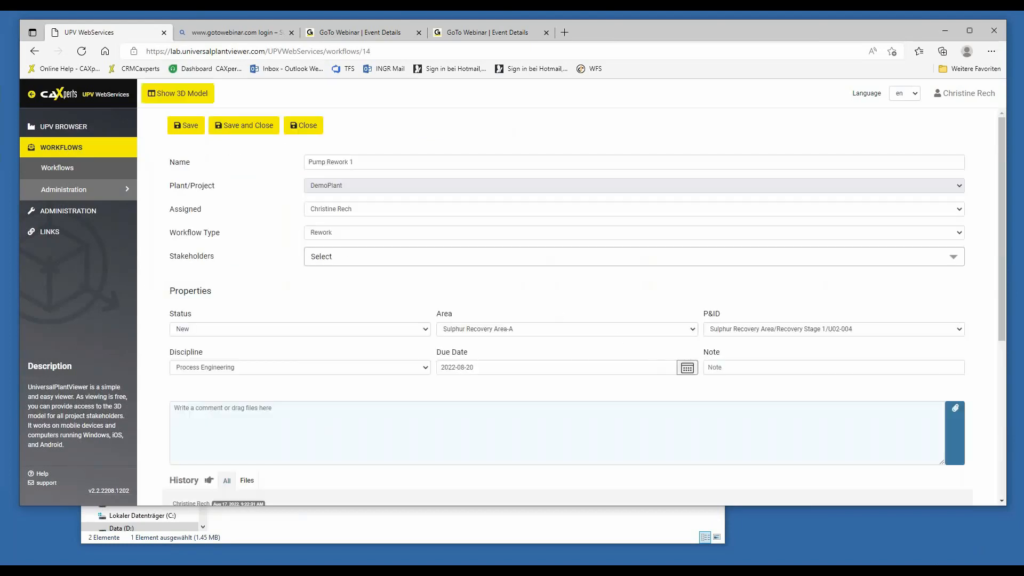
pyautogui.click(687, 368)
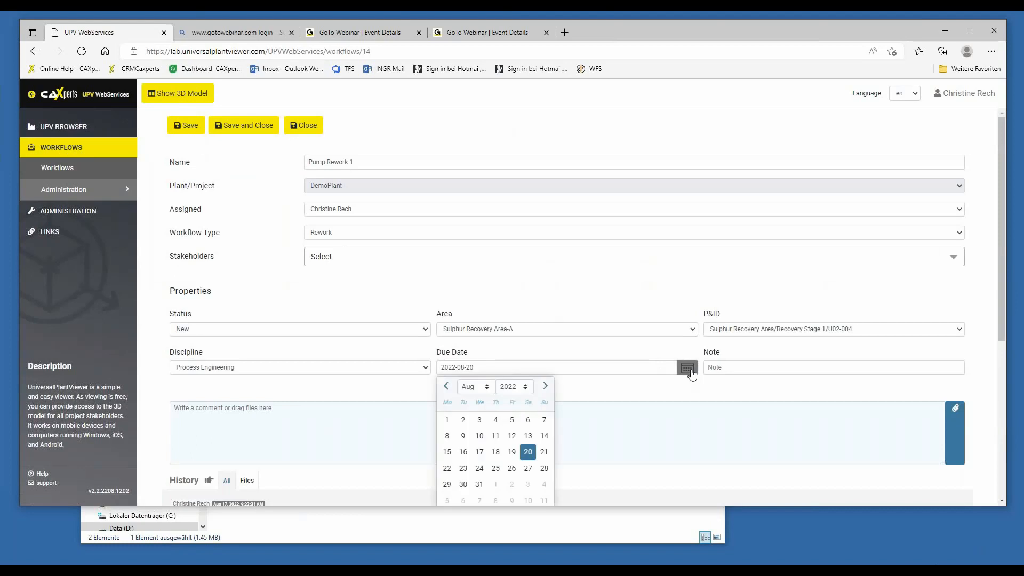
pyautogui.click(513, 500)
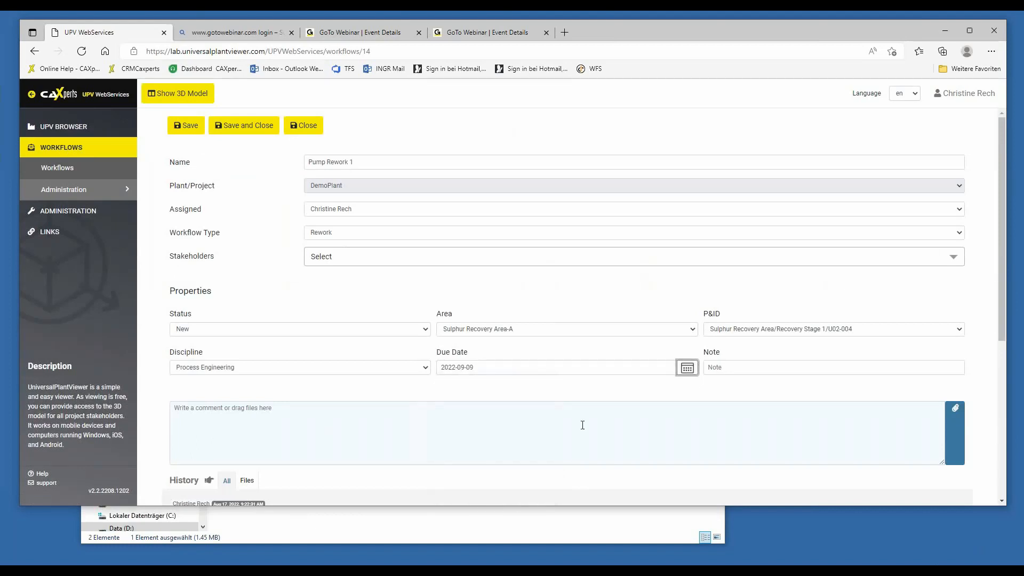
pyautogui.click(182, 128)
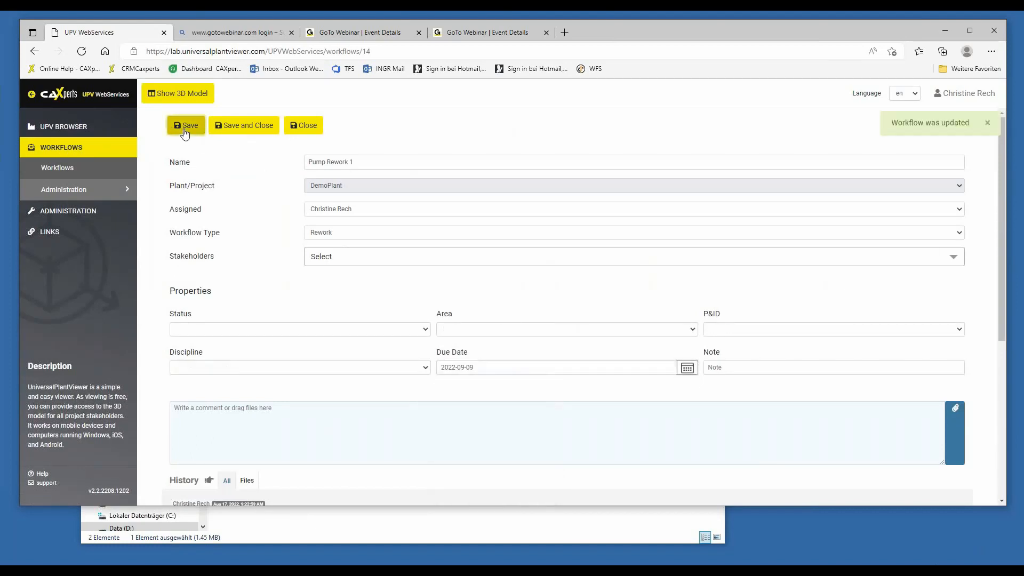
# Reopen the Pump Rework 1 workflow from the workflow list and show its 3D model enlarged to the full page.
pyautogui.click(75, 171)
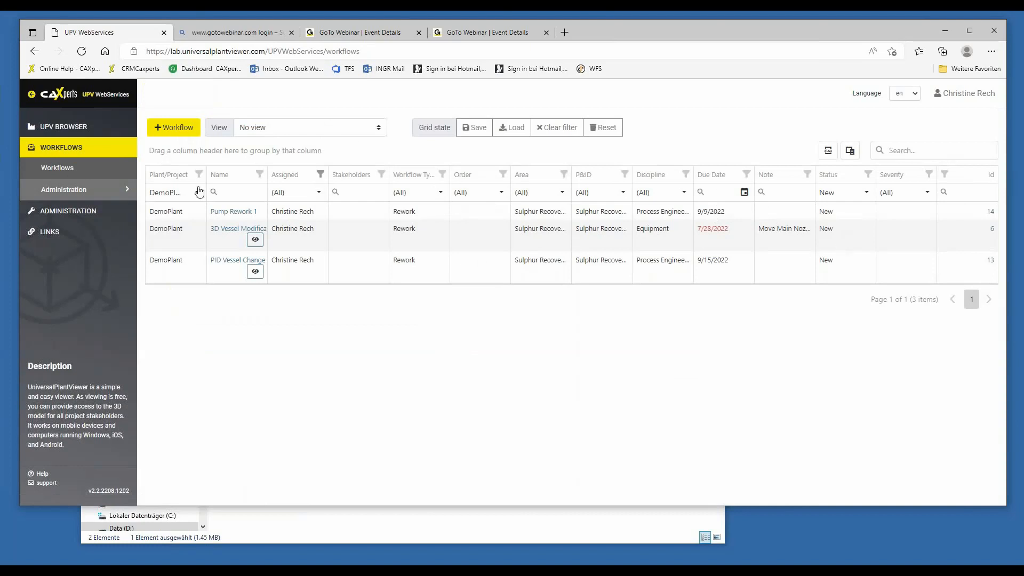
pyautogui.click(237, 212)
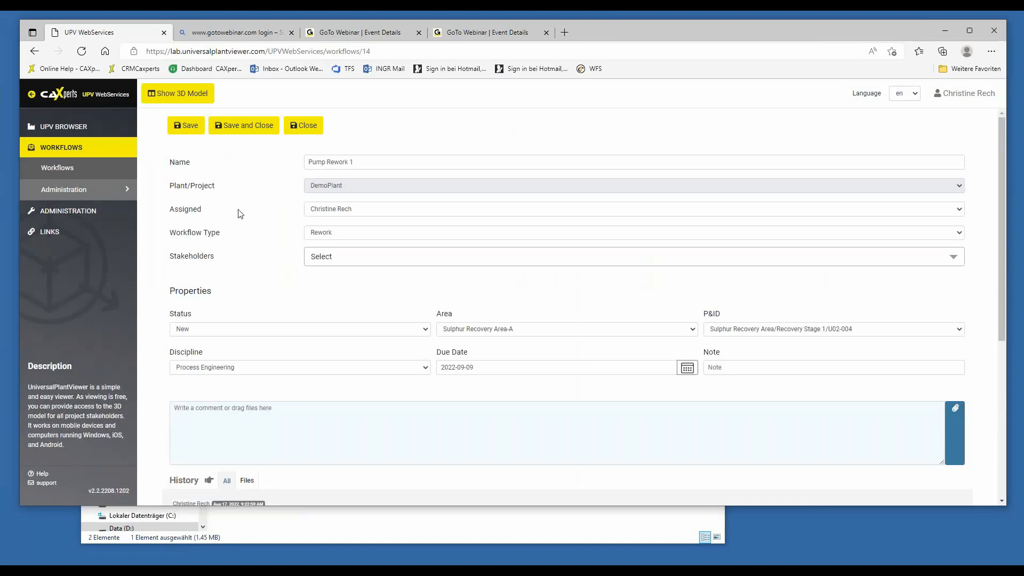
pyautogui.click(182, 95)
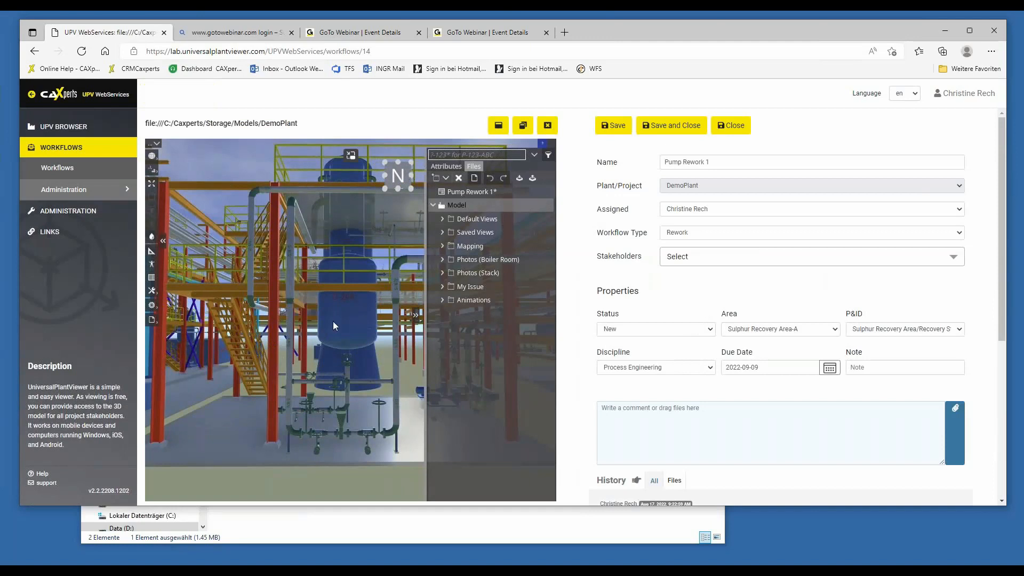
pyautogui.click(498, 126)
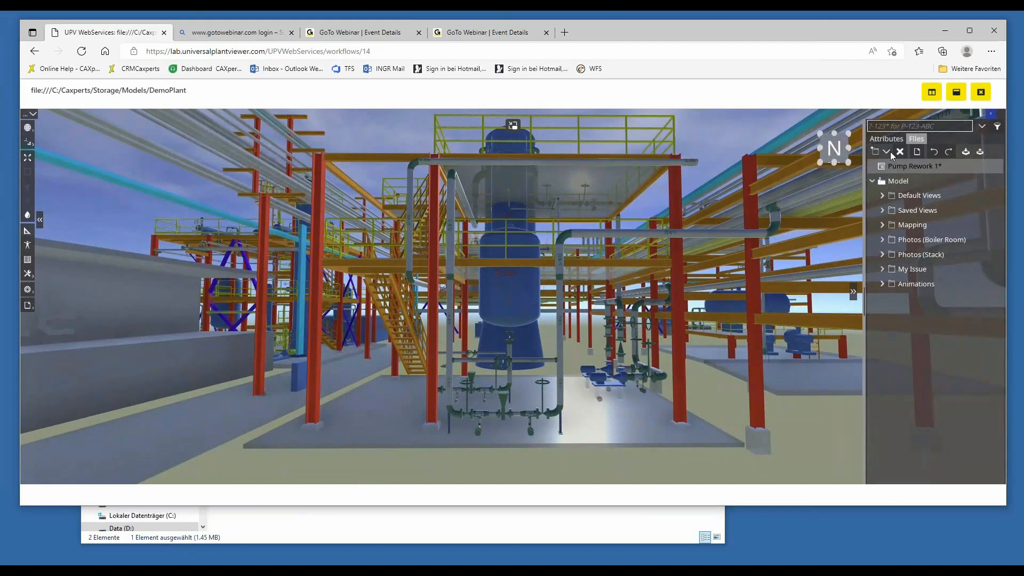
# Select vessel D-240 in the 3D model and open its linked IntelliPID drawing U02-004.
pyautogui.click(520, 289)
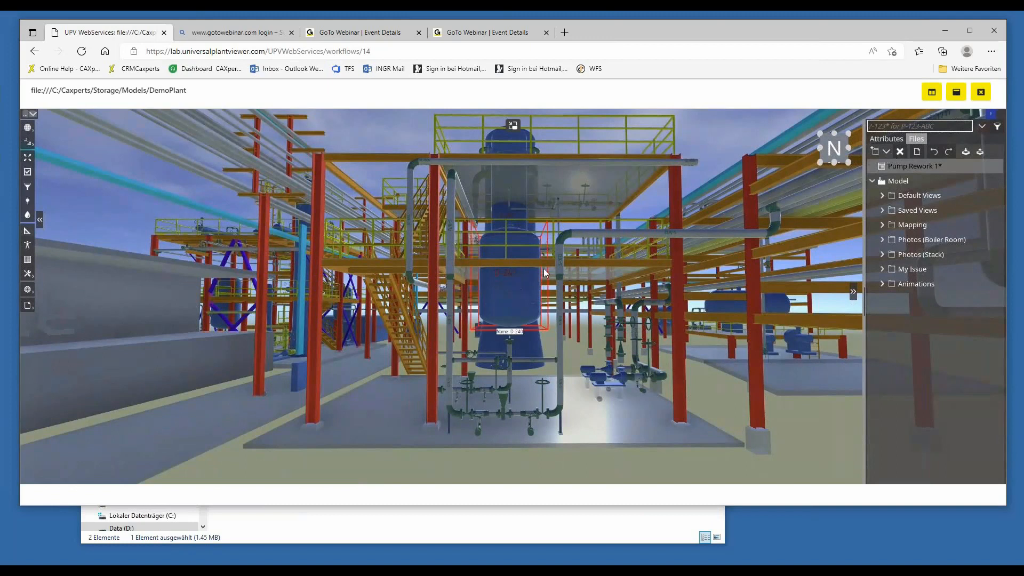
pyautogui.click(891, 139)
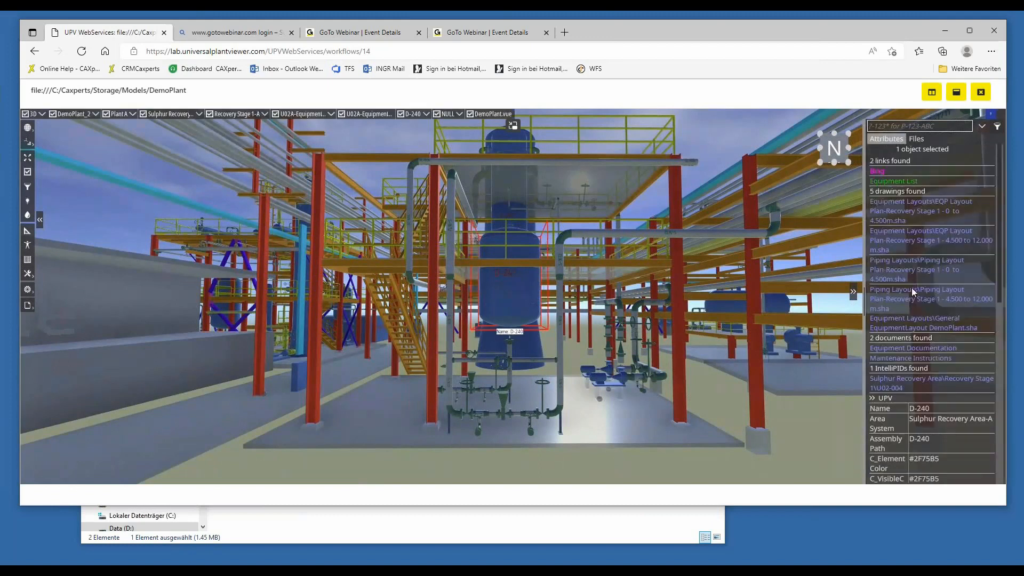
pyautogui.click(888, 382)
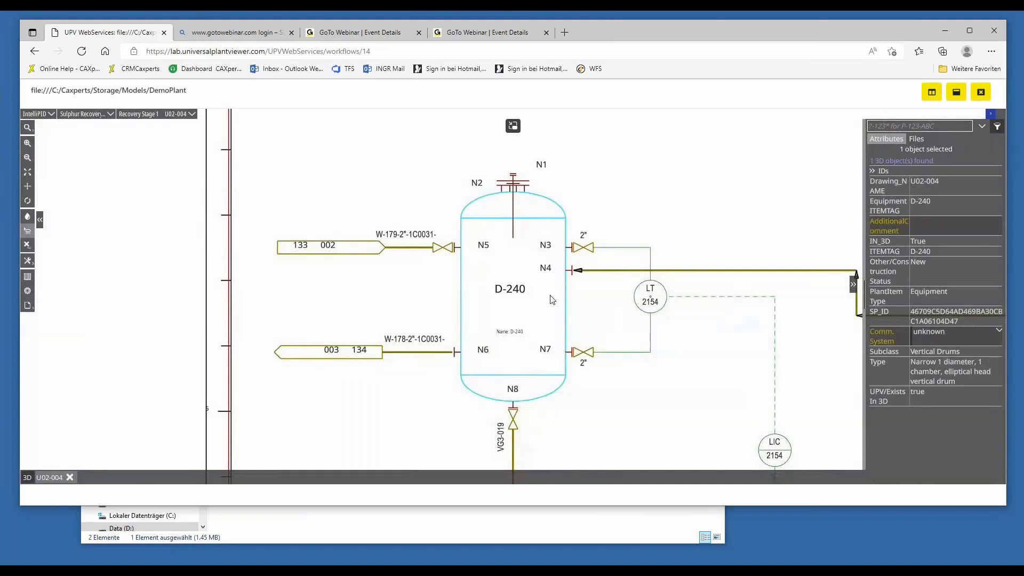
# Create a PIDSketch under the Pump Rework 1 workflow for the pump area of U02-004 and open it for editing.
pyautogui.scroll(-4, 598, 314)
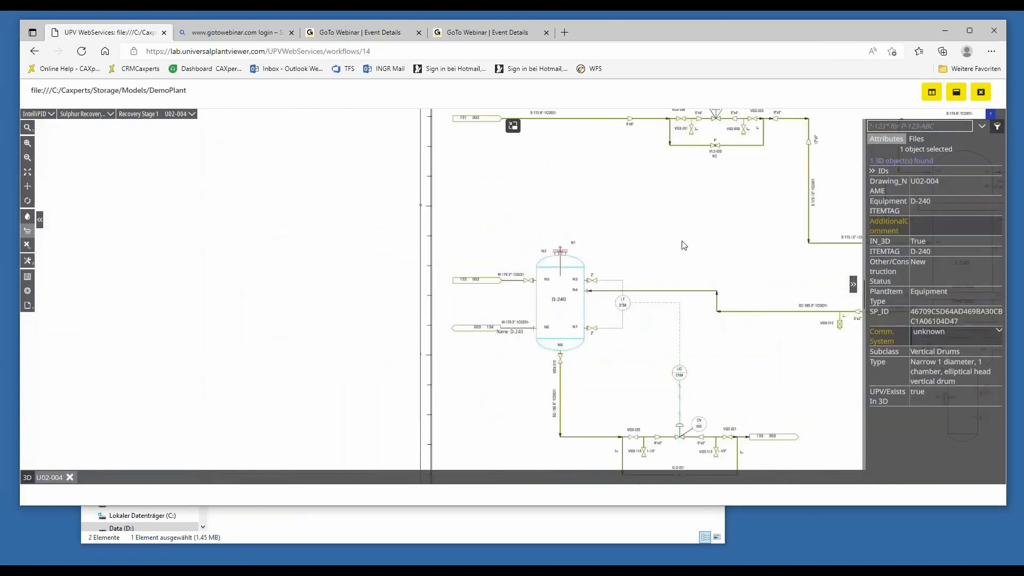
pyautogui.moveTo(303, 307); pyautogui.dragTo(209, 305)
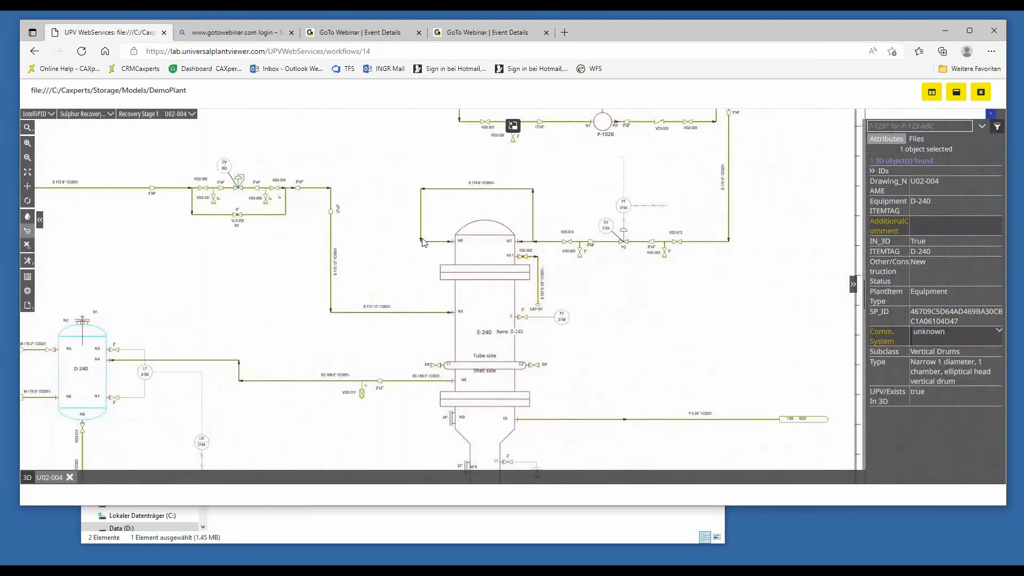
pyautogui.moveTo(594, 204); pyautogui.dragTo(572, 336)
pyautogui.click(918, 140)
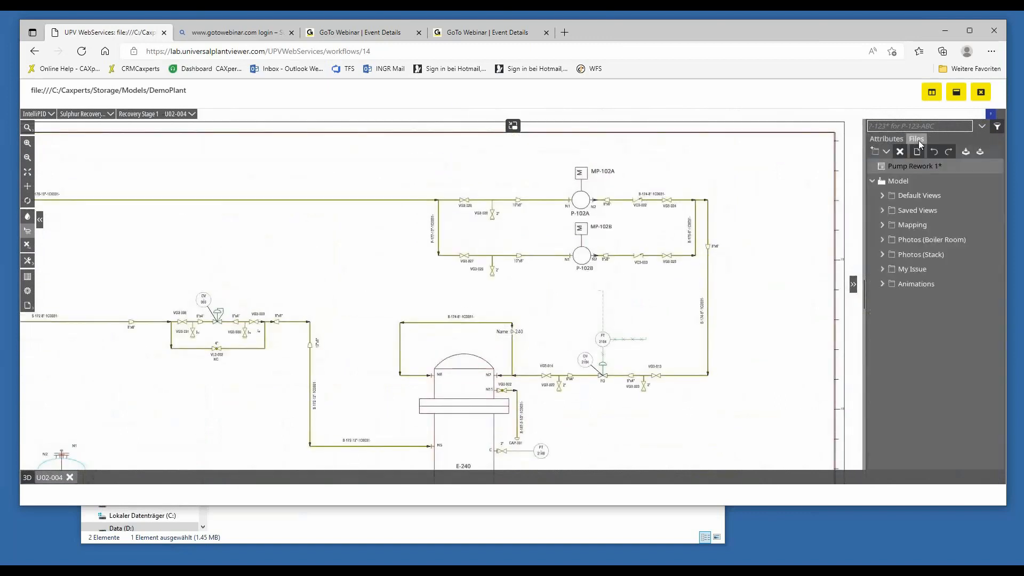
pyautogui.click(887, 152)
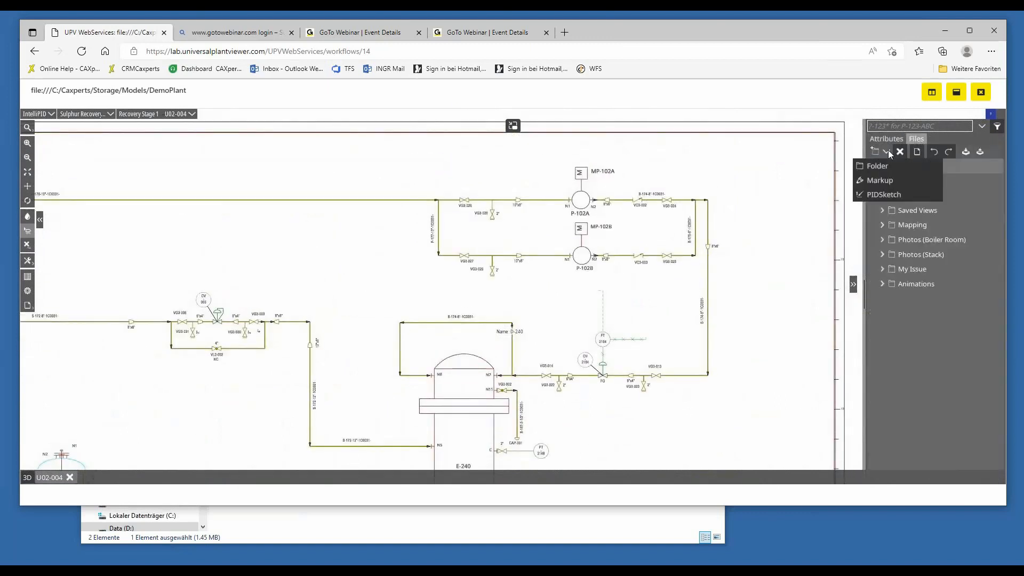
pyautogui.click(895, 194)
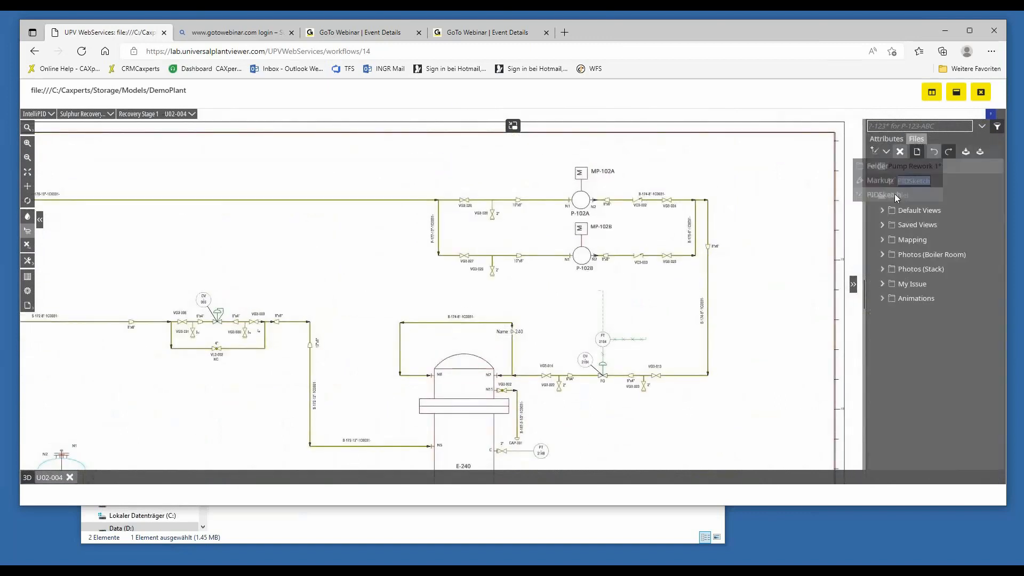
pyautogui.click(983, 181)
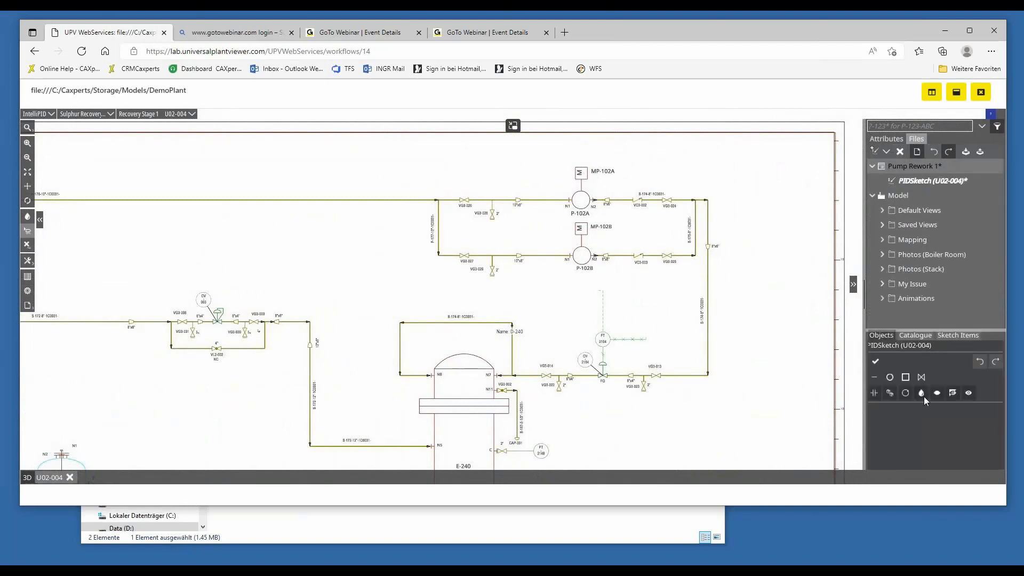
# Set the sketch colour to red and draw a line from the P-102B inlet branch corner, down and then horizontally below the pump.
pyautogui.click(922, 393)
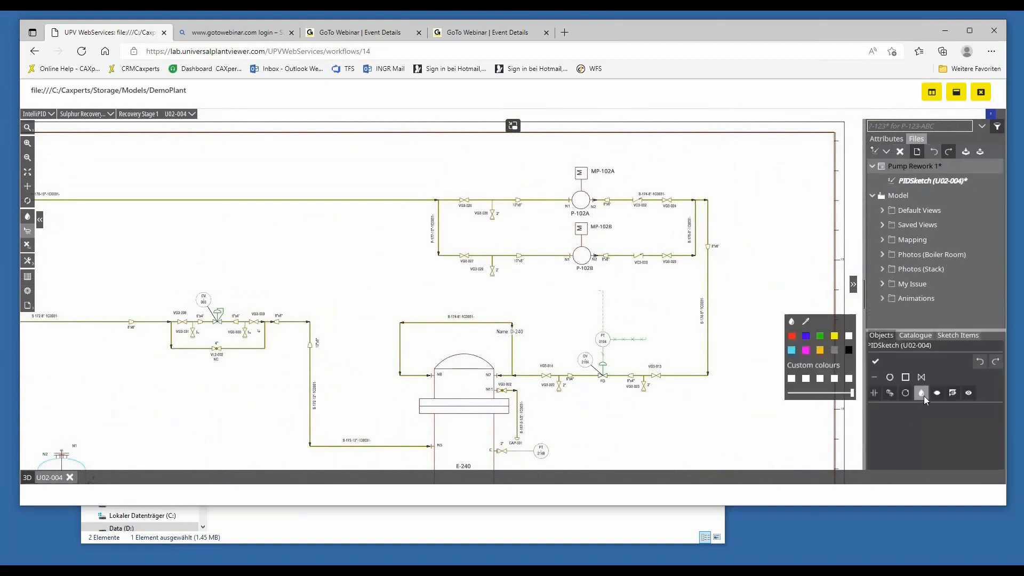
pyautogui.click(792, 336)
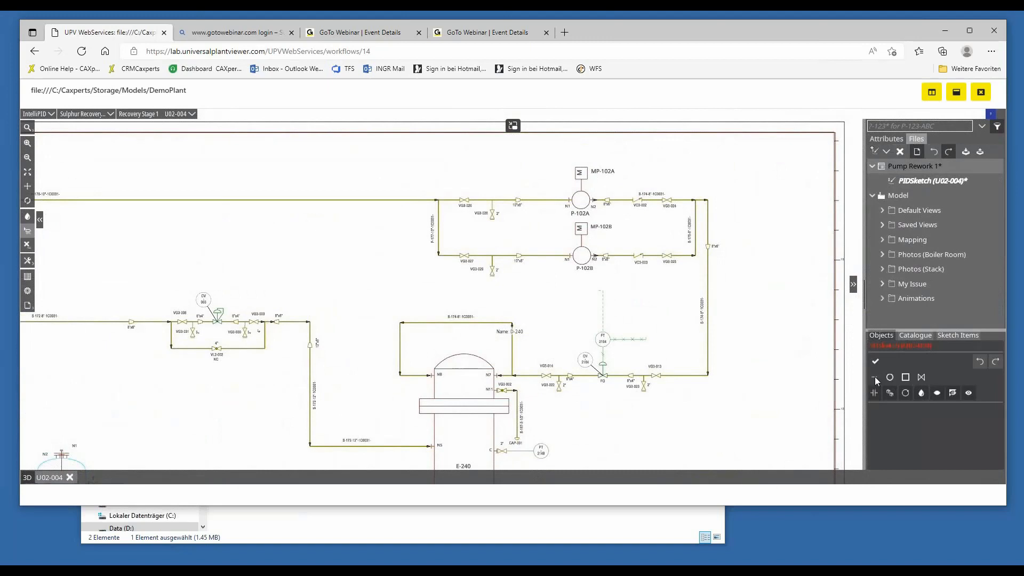
pyautogui.click(439, 255)
pyautogui.click(439, 301)
pyautogui.doubleClick(679, 301)
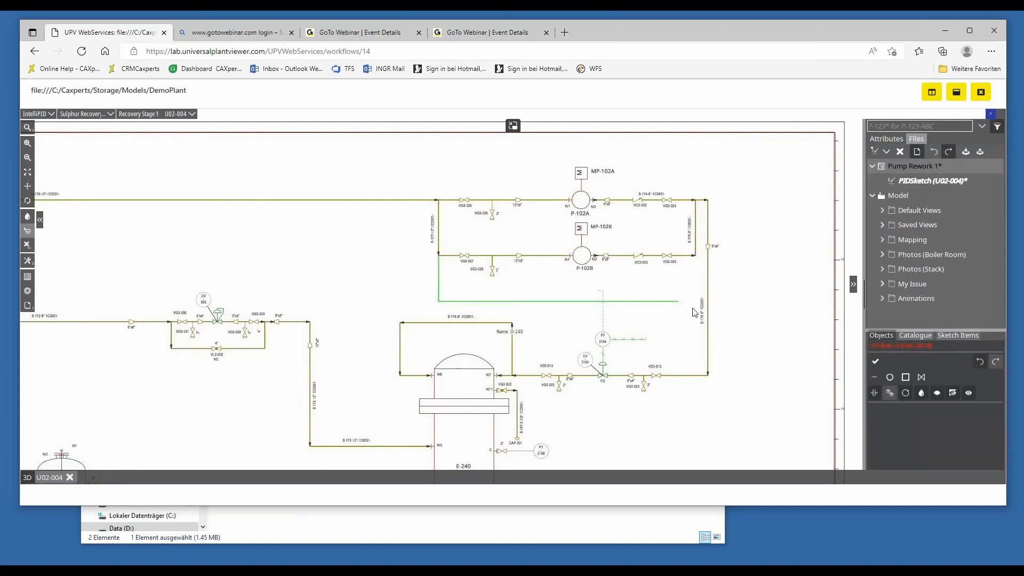
# Place a circle on the new red line below P-102B and a valve symbol just downstream of it.
pyautogui.click(890, 377)
pyautogui.click(536, 301)
pyautogui.click(924, 379)
pyautogui.click(564, 302)
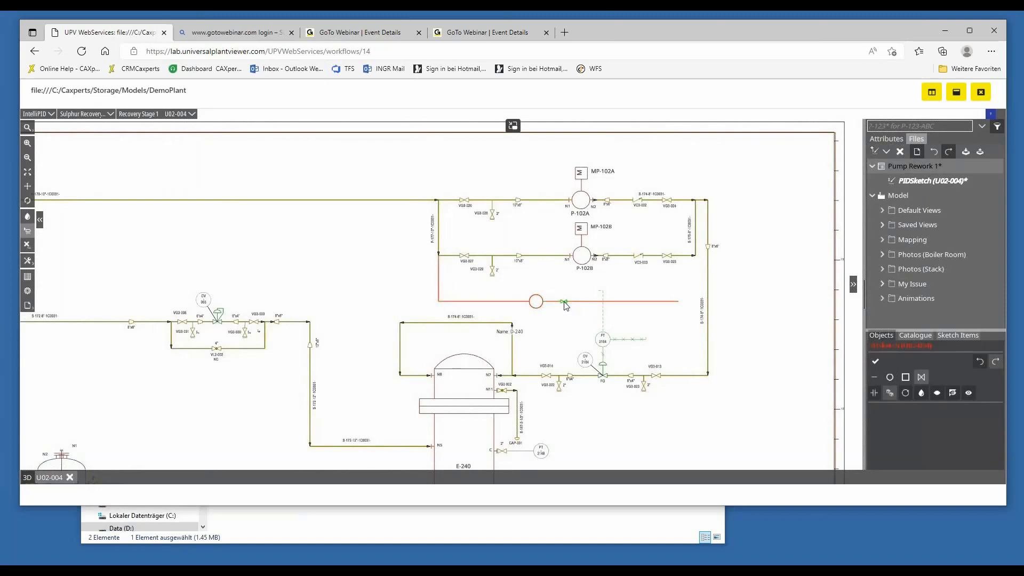
# Place a Vessel from the Equipment catalogue in the empty area to the right of the pump discharge piping.
pyautogui.click(922, 335)
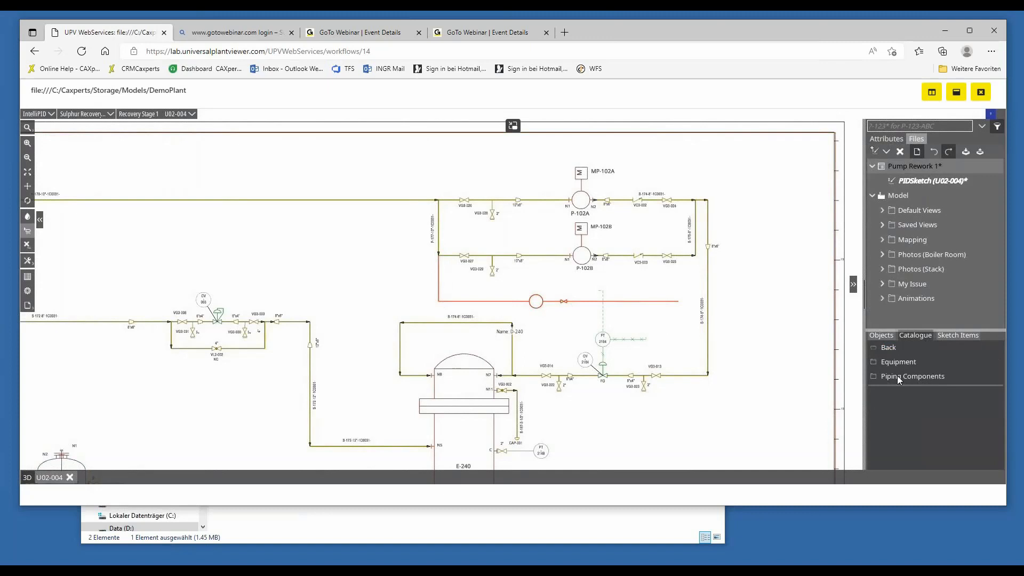
pyautogui.click(896, 363)
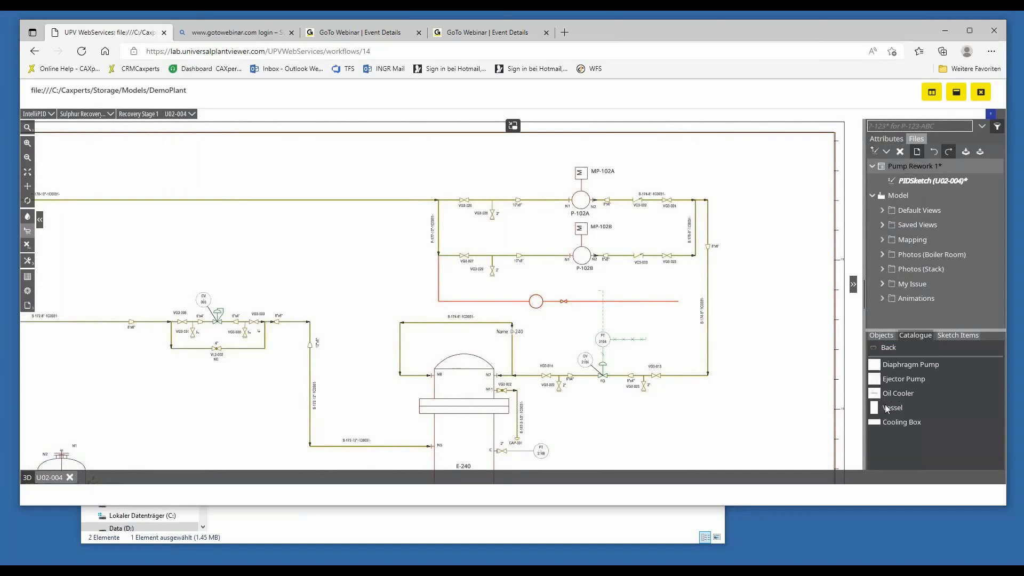
pyautogui.moveTo(885, 410); pyautogui.dragTo(765, 315)
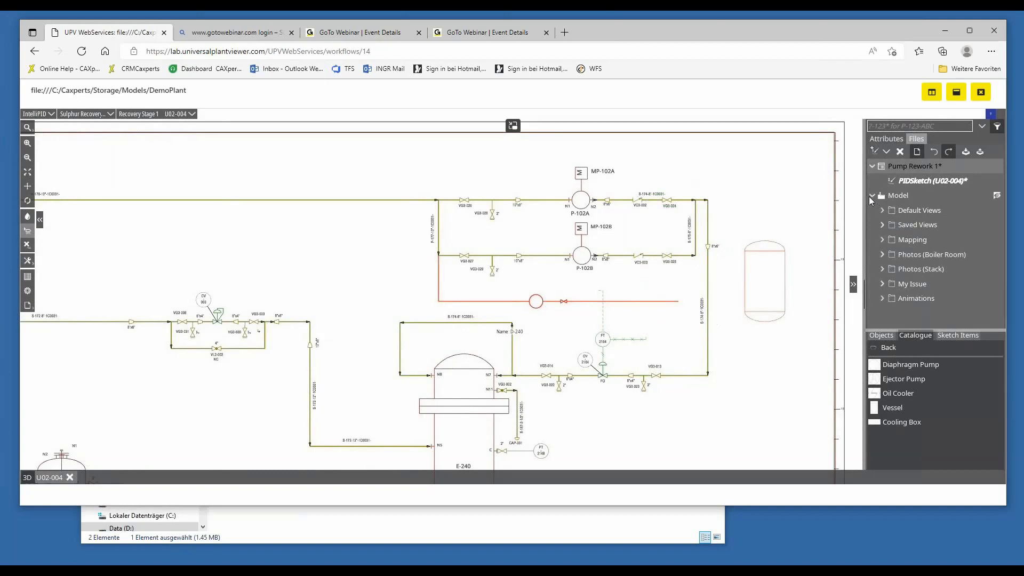
# Finish editing the PIDSketch and display it on the P&ID again.
pyautogui.click(881, 337)
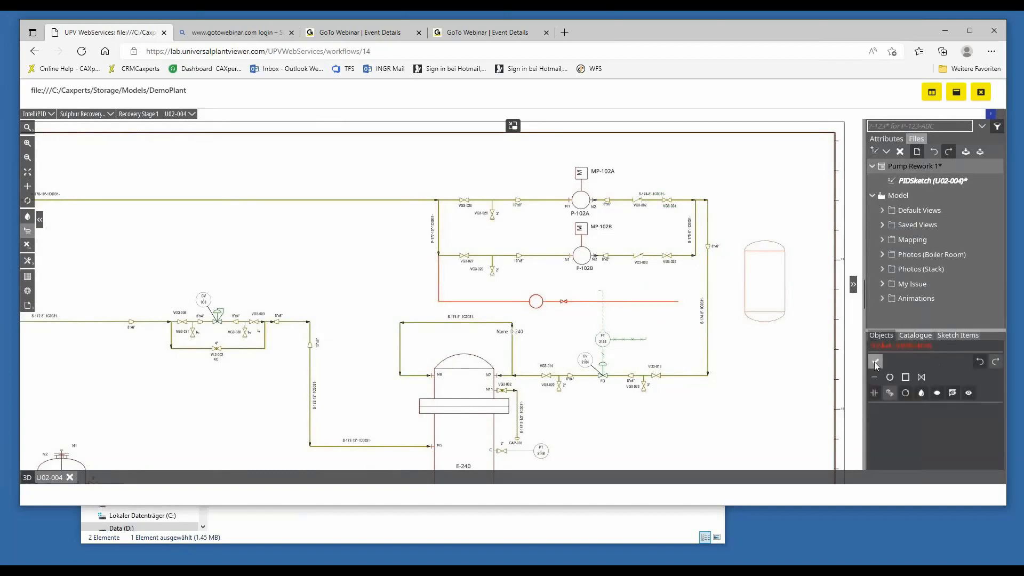
pyautogui.click(875, 363)
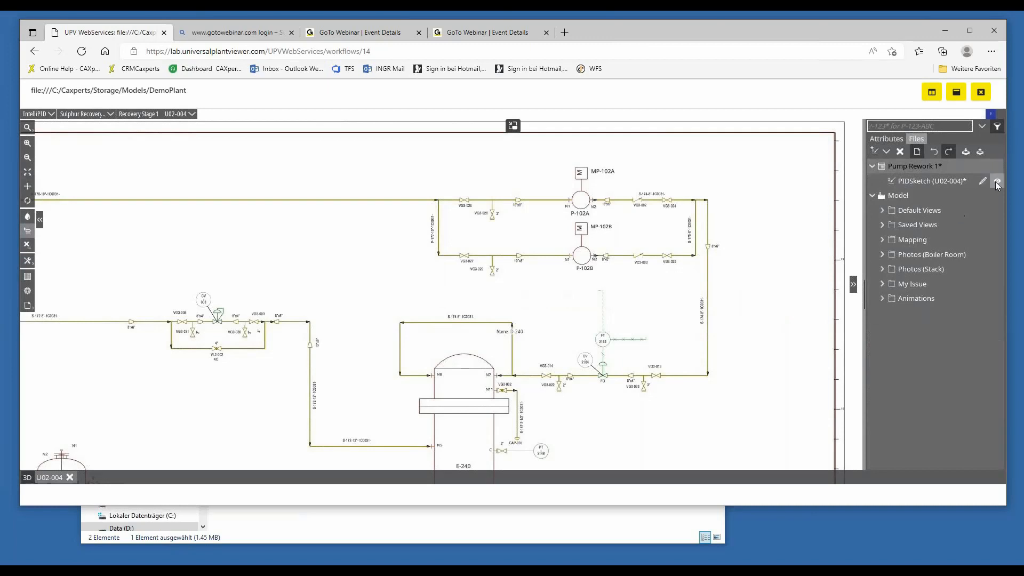
pyautogui.click(997, 182)
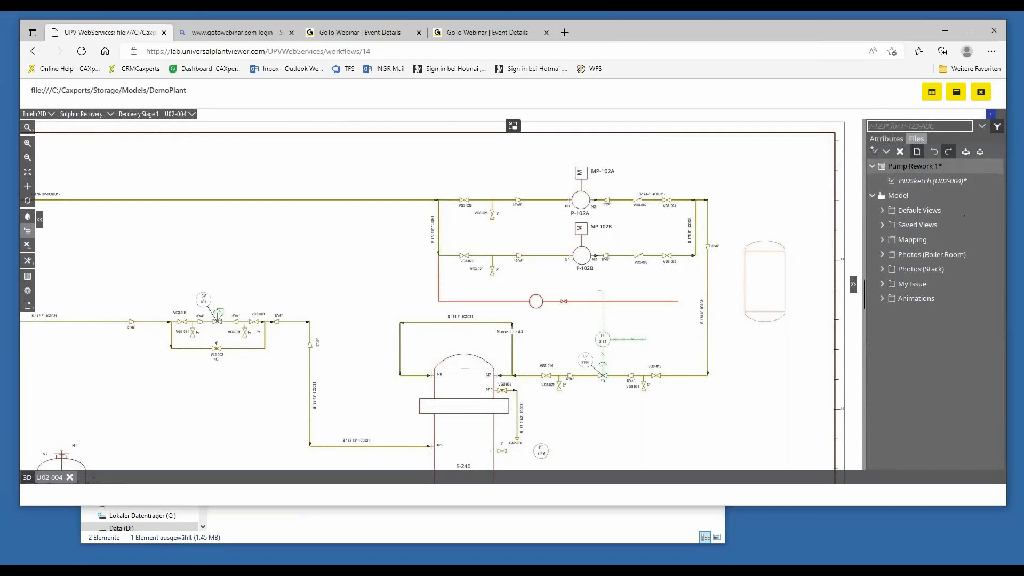
# Show the workflow form beside the drawing and save the Pump Rework 1 workflow with its sketch.
pyautogui.click(932, 94)
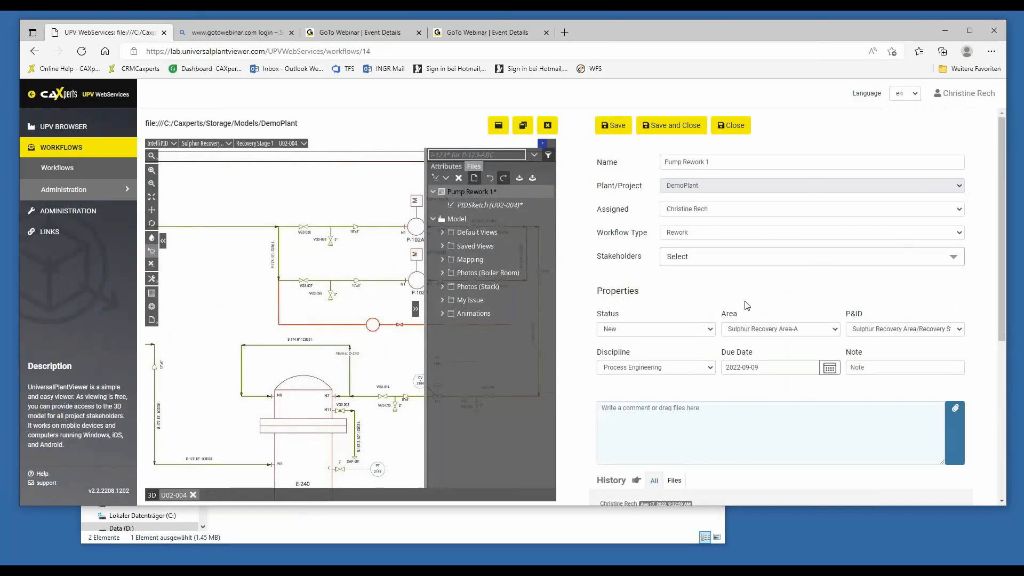
pyautogui.click(614, 128)
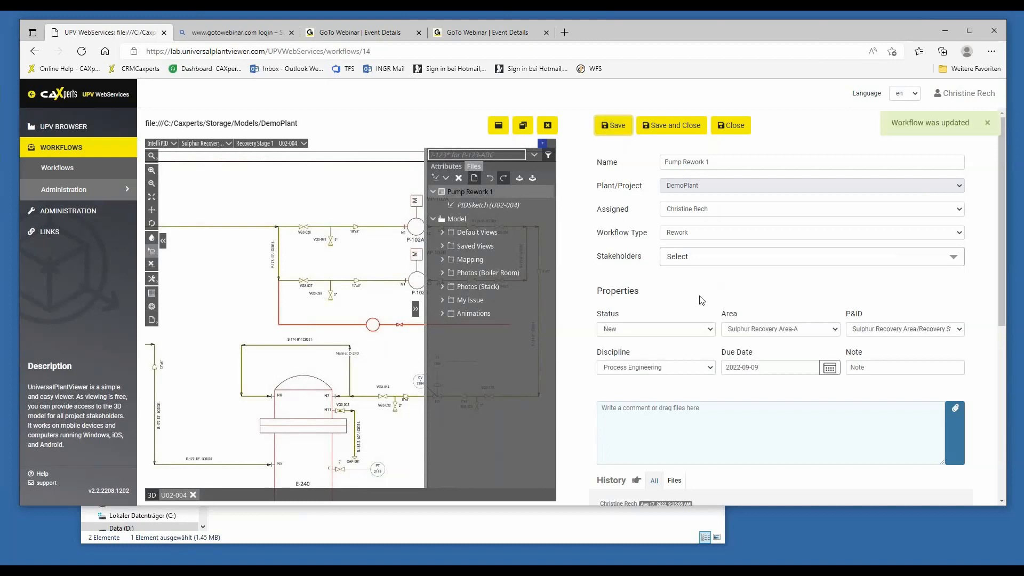
# Preview the PIDSketch.upvf version 1 entry from the workflow's history.
pyautogui.scroll(-3, 742, 291)
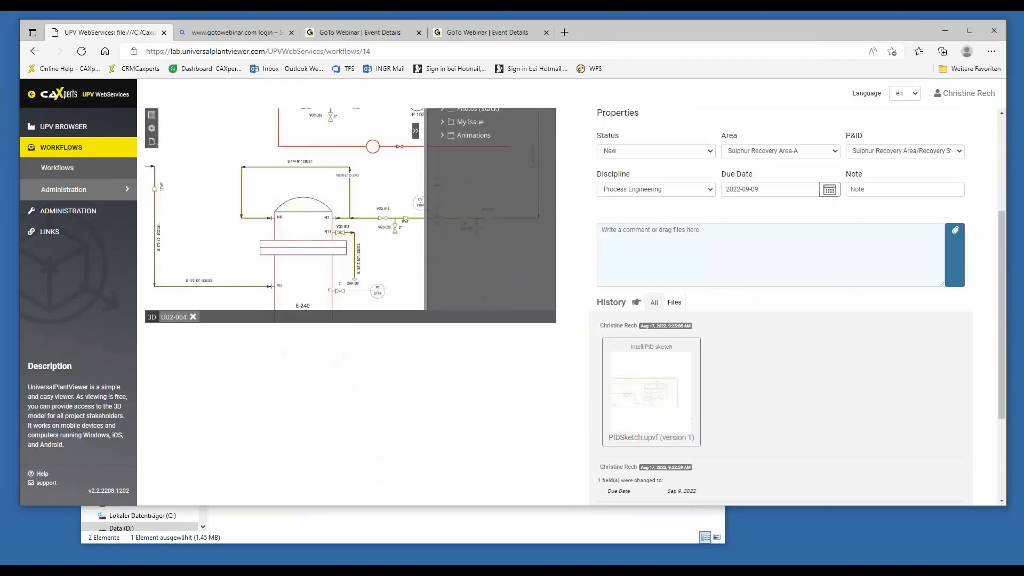
pyautogui.scroll(-1, 747, 299)
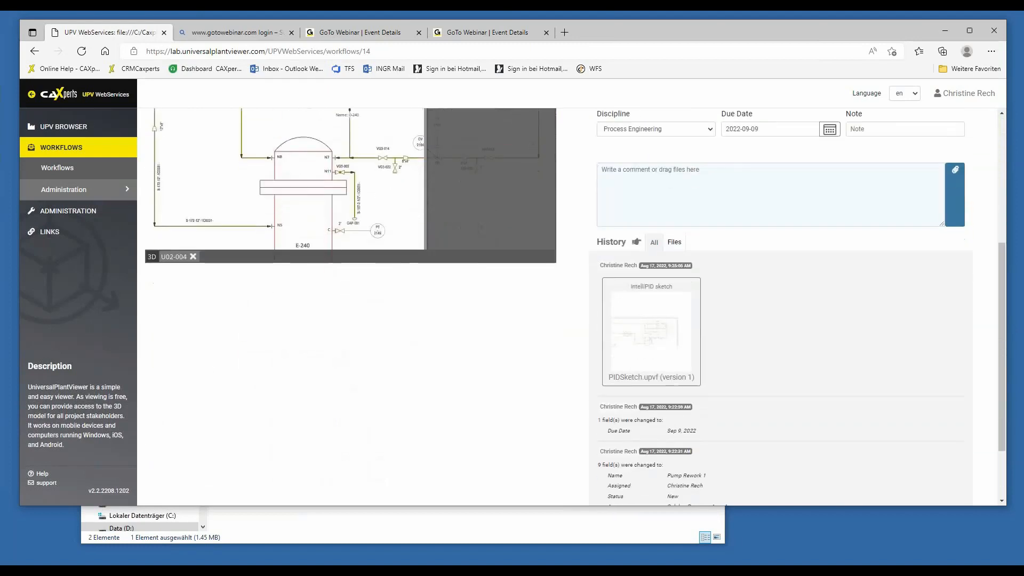
pyautogui.click(654, 344)
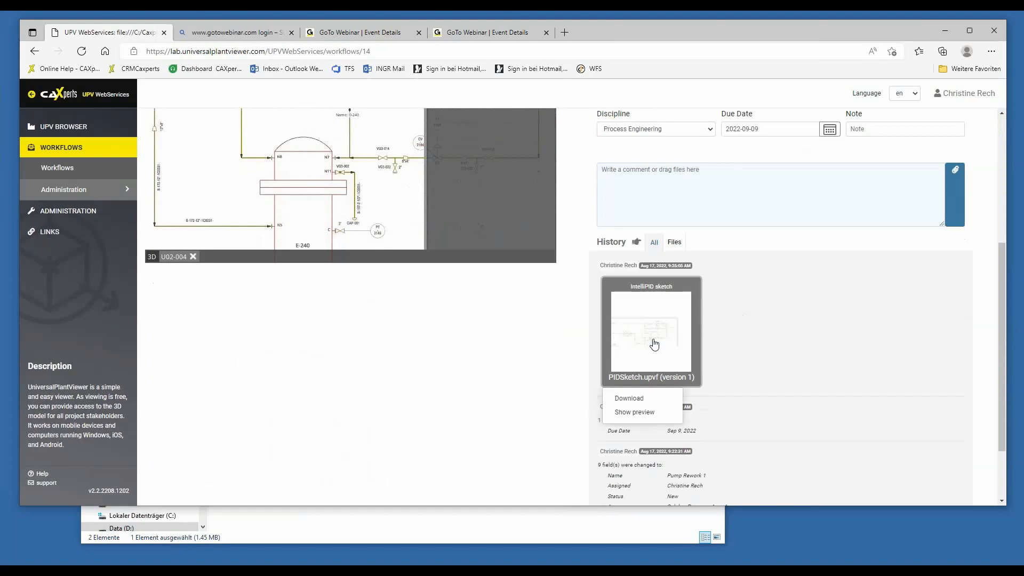
pyautogui.click(649, 412)
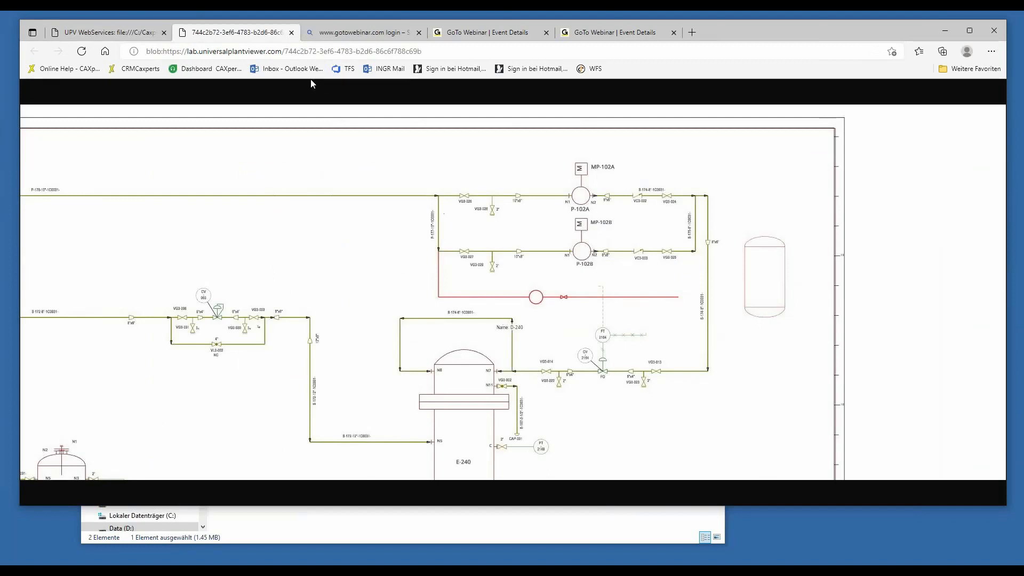
# Save and close the Pump Rework 1 workflow, and close the model viewer beside the workflow list.
pyautogui.click(291, 33)
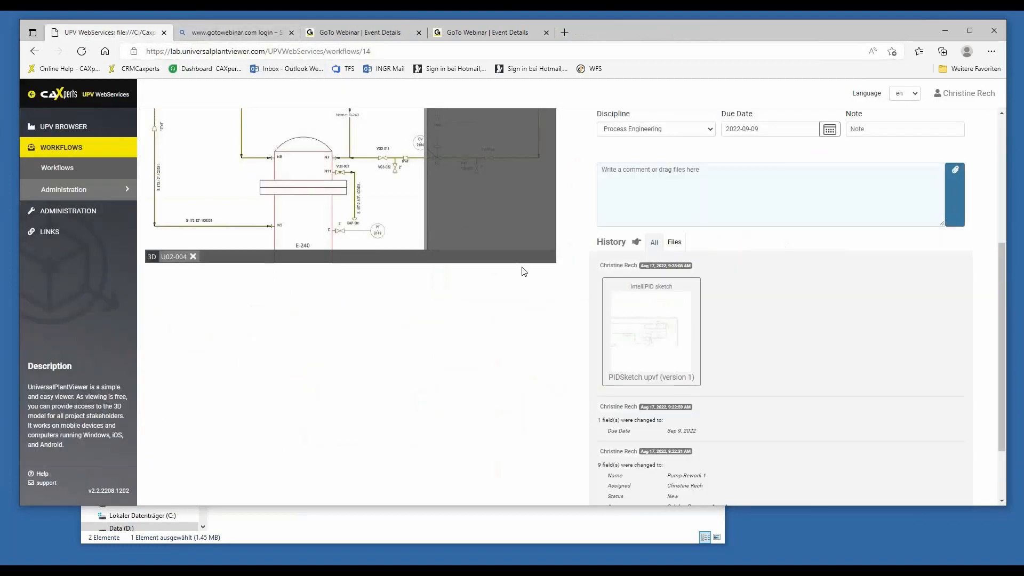
pyautogui.click(63, 154)
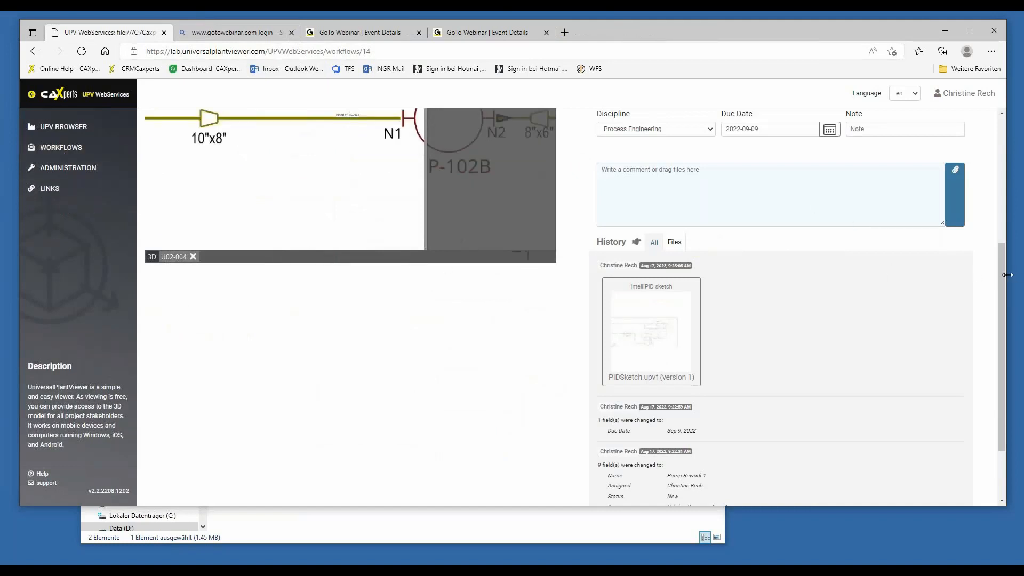
pyautogui.moveTo(1004, 278); pyautogui.dragTo(1003, 152)
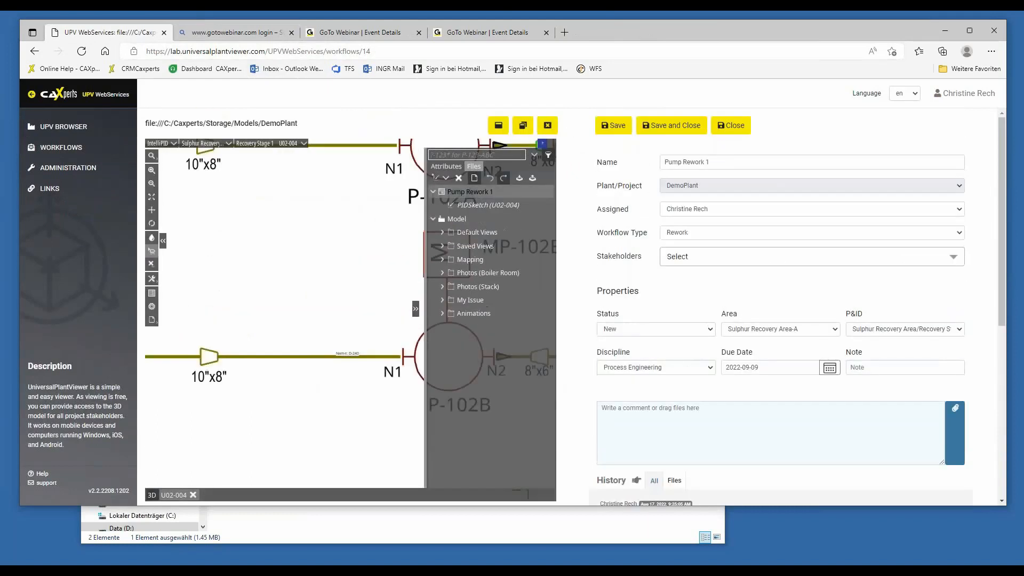
pyautogui.click(685, 128)
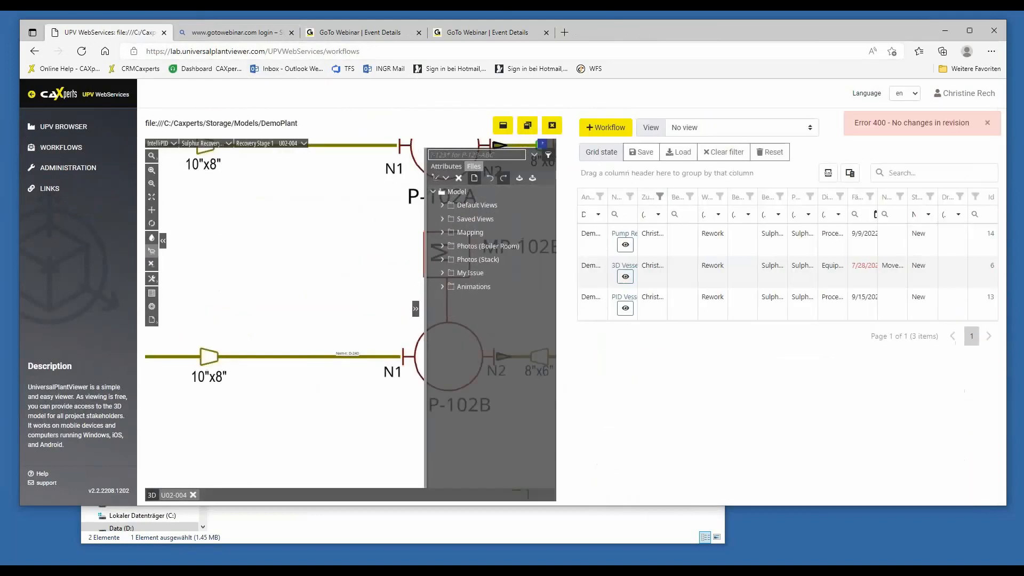
pyautogui.click(552, 128)
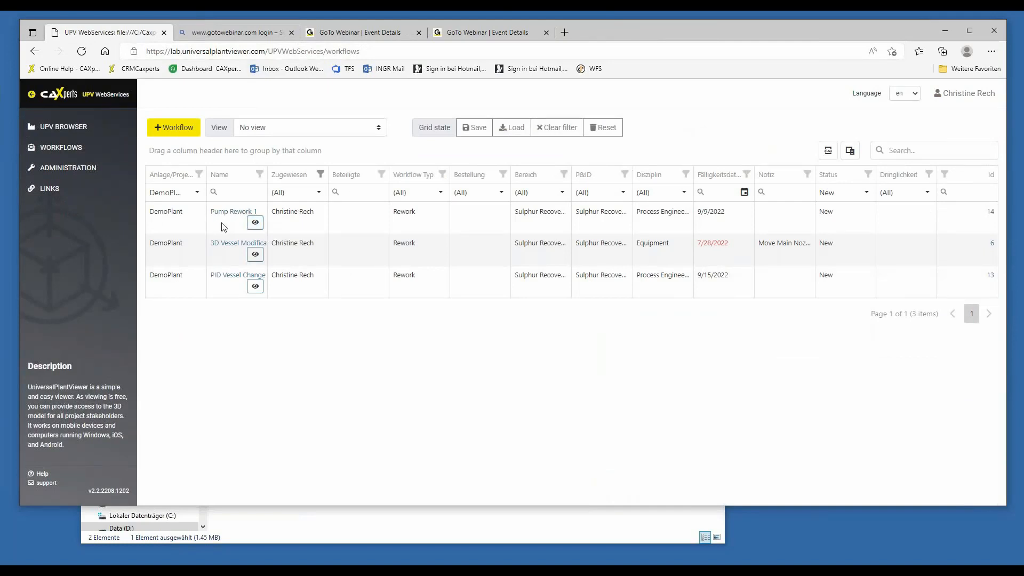
# Preview the sketch attached to Pump Rework 1 from the workflow list, and open the workflow to review its history.
pyautogui.click(257, 229)
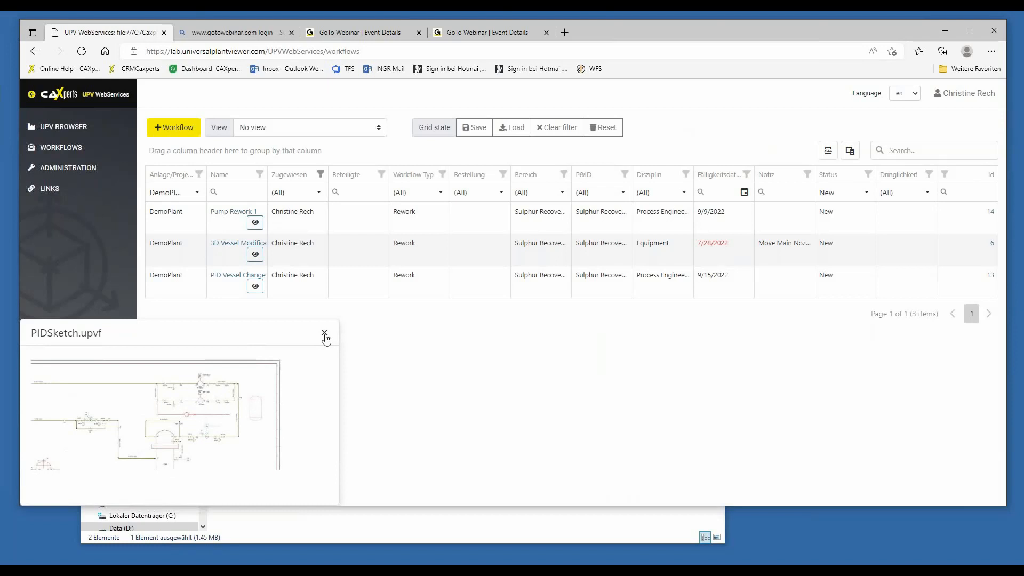
pyautogui.click(325, 334)
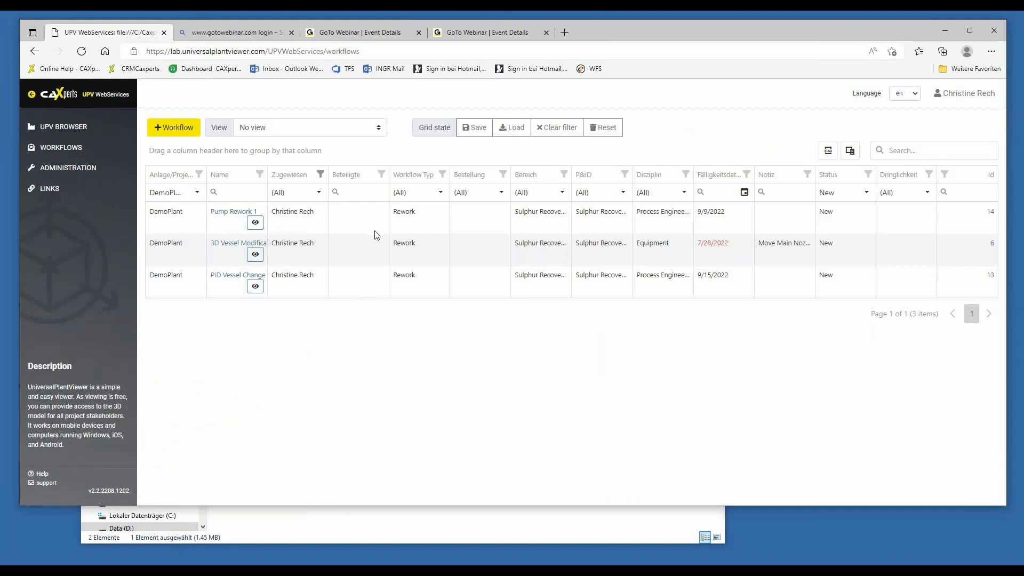
pyautogui.click(237, 213)
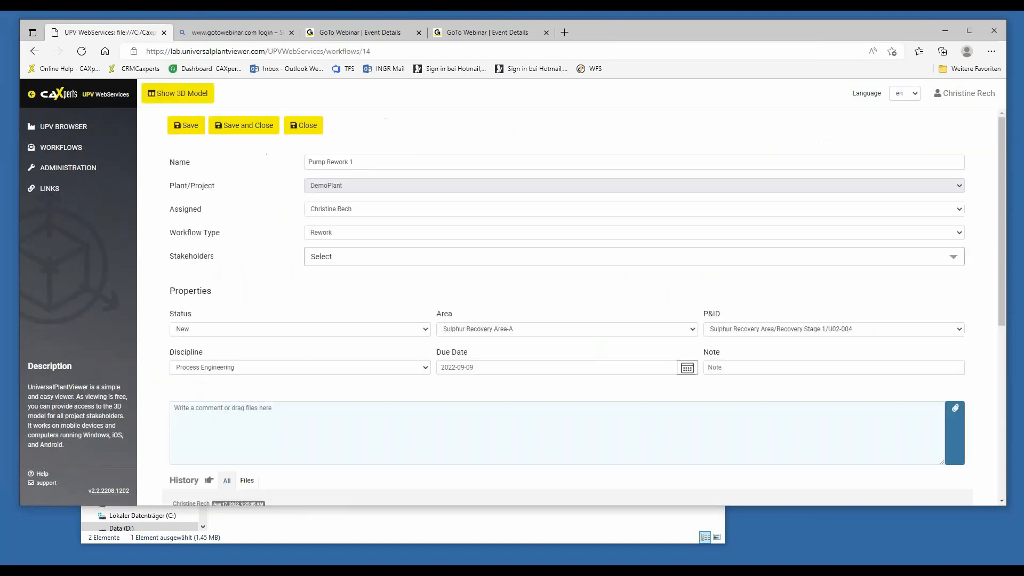
pyautogui.scroll(-6, 432, 292)
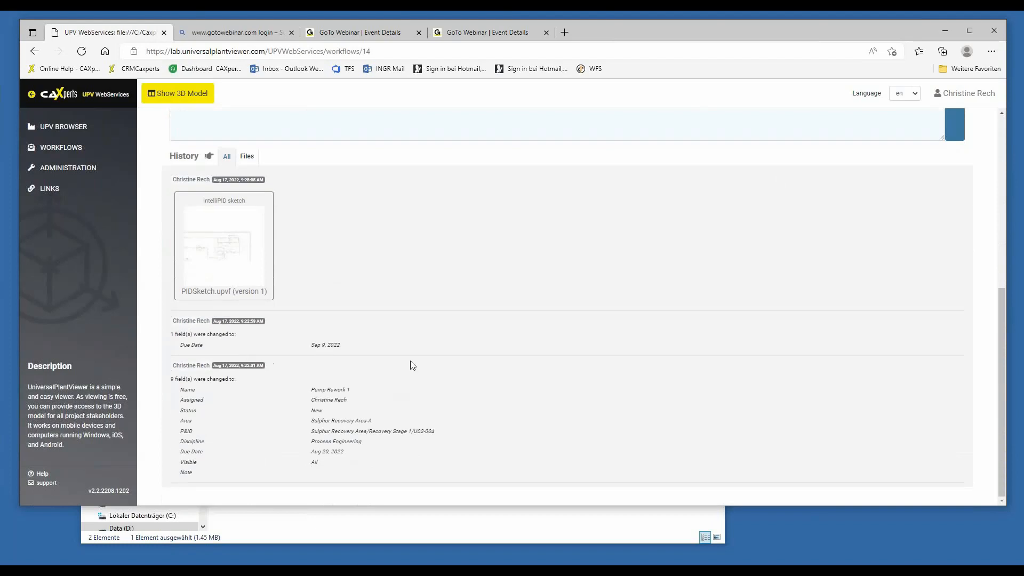
pyautogui.scroll(6, 411, 362)
# Add the comment "New Pump" to the Pump Rework 1 workflow, save it and check the history entry.
pyautogui.click(312, 414)
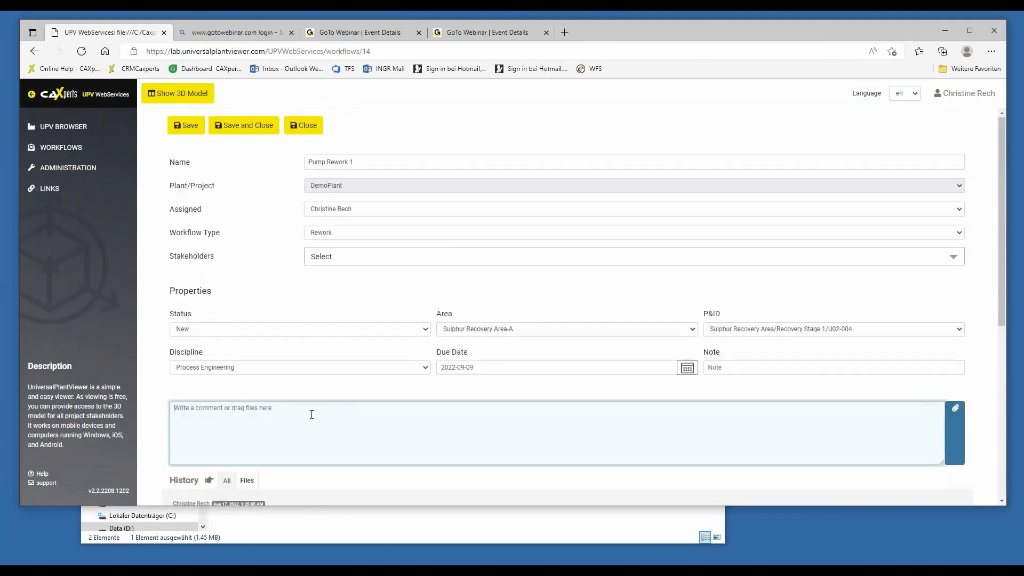
pyautogui.write('New Pump')
pyautogui.click(273, 371)
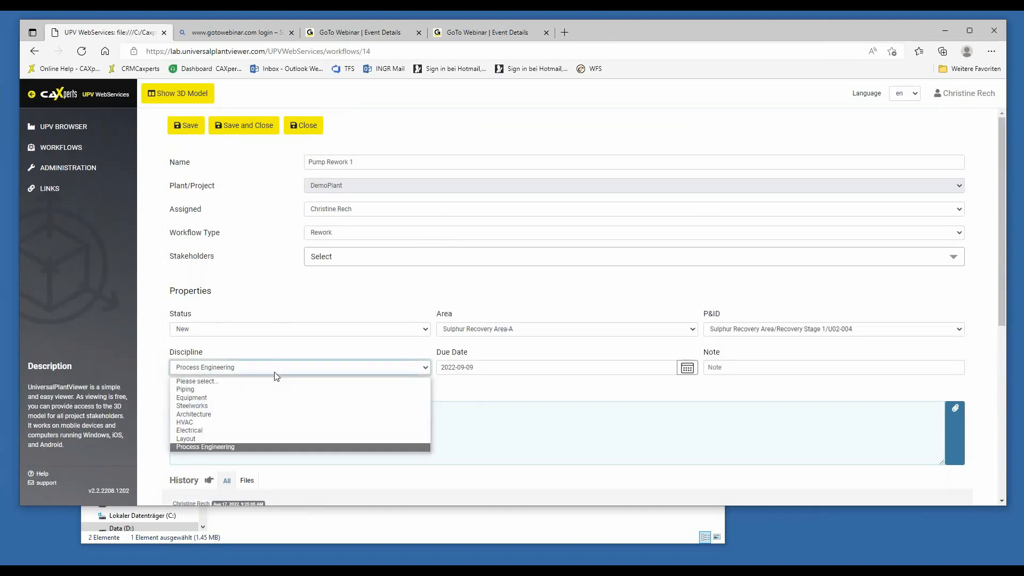
pyautogui.click(274, 371)
pyautogui.click(187, 128)
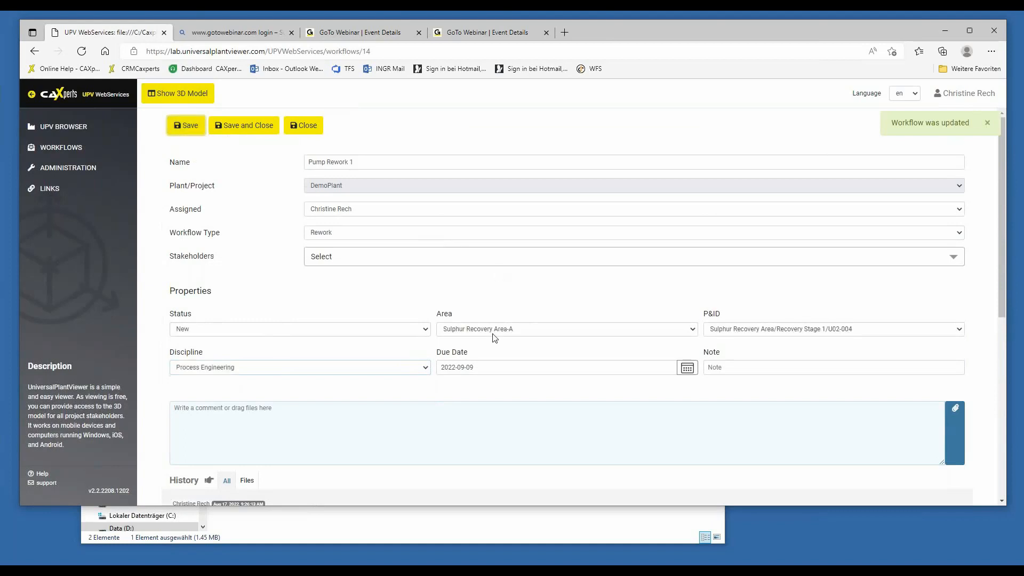
pyautogui.scroll(-3, 495, 337)
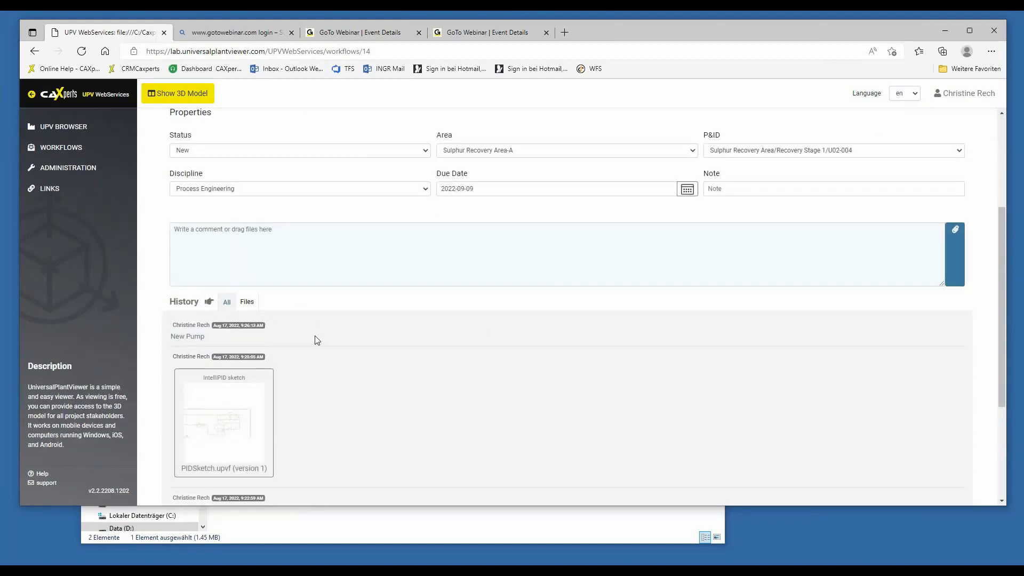
pyautogui.scroll(3, 318, 341)
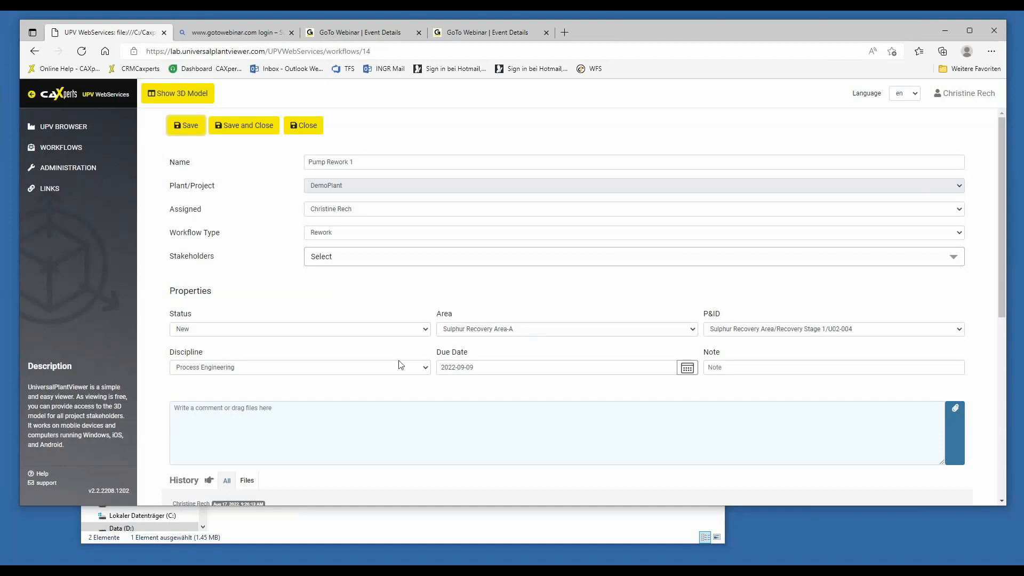
# Switch to the PowerPoint presentation and show the closing "Thank You !" slide, number 13.
pyautogui.click(427, 549)
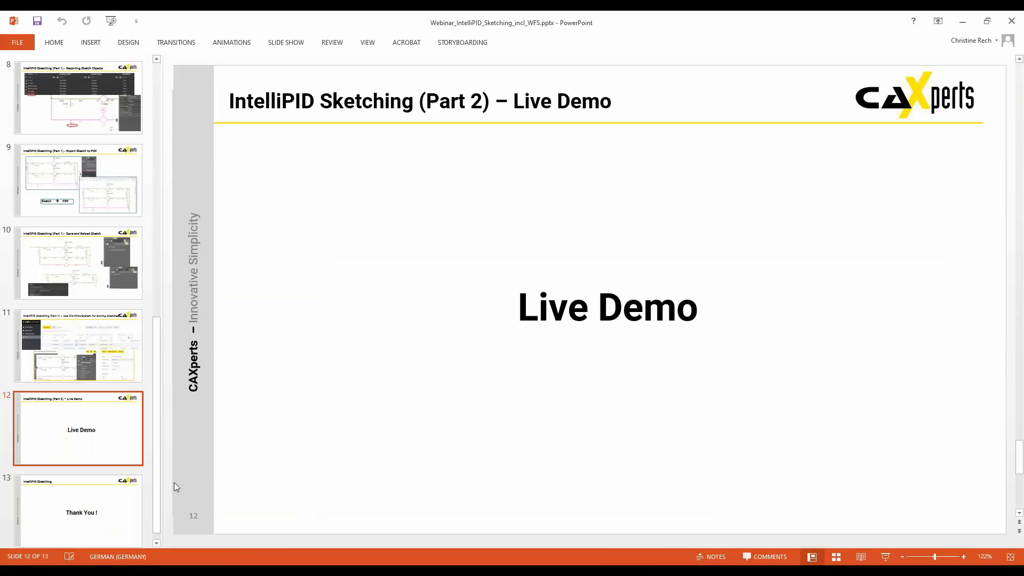
pyautogui.click(90, 516)
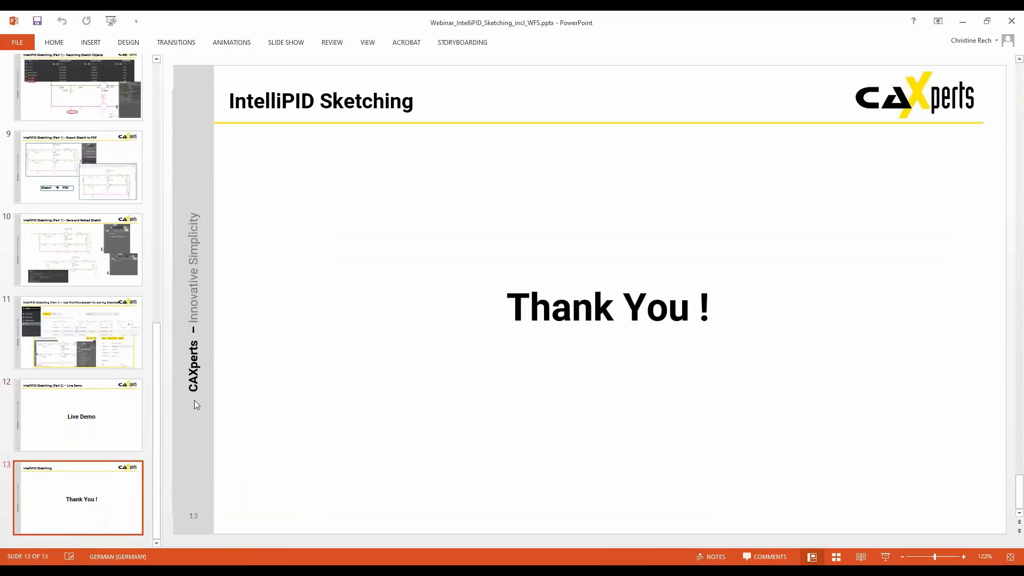